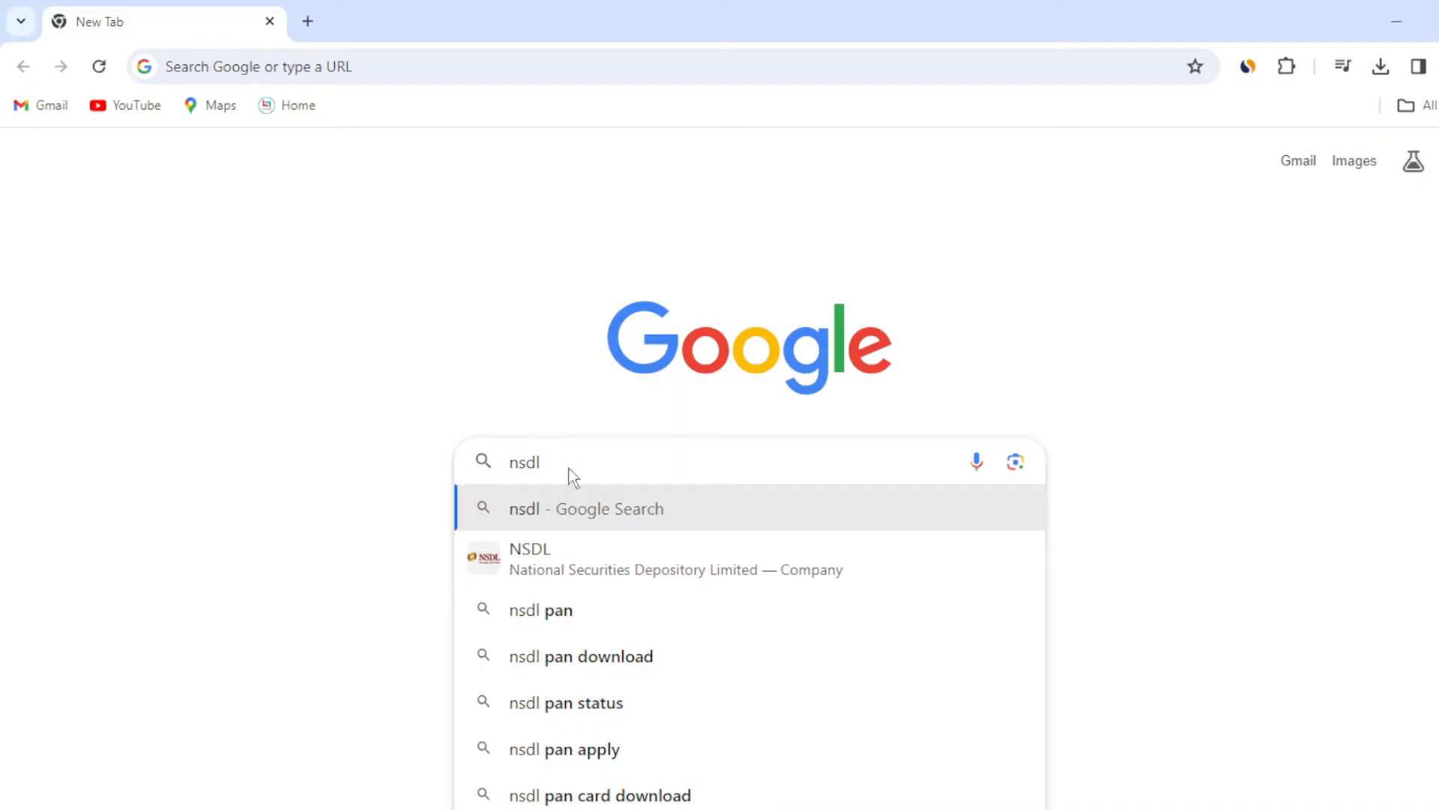
# Step: Search Google for nsdl and open the Online PAN application - NSDL result
pyautogui.press('Return')
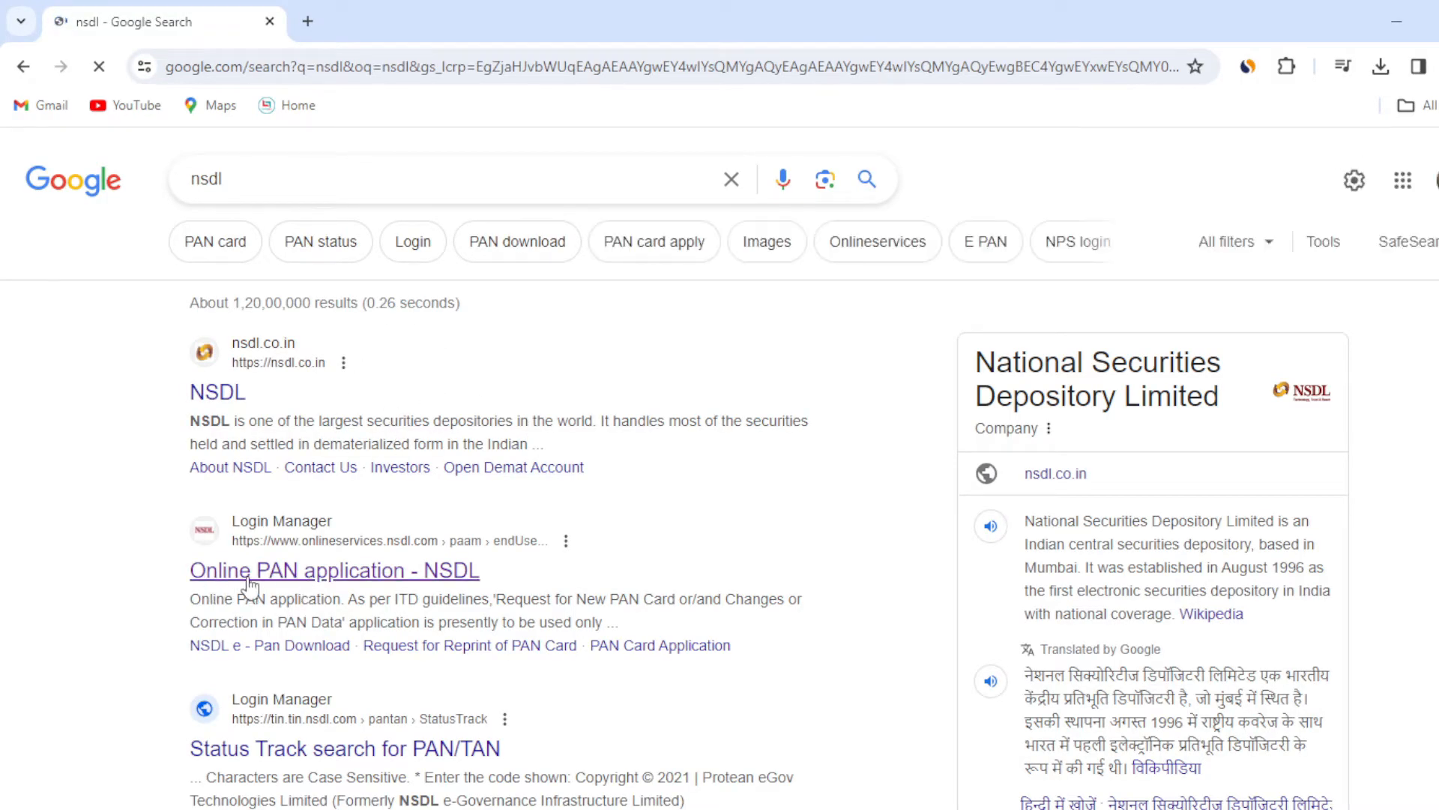
pyautogui.click(283, 579)
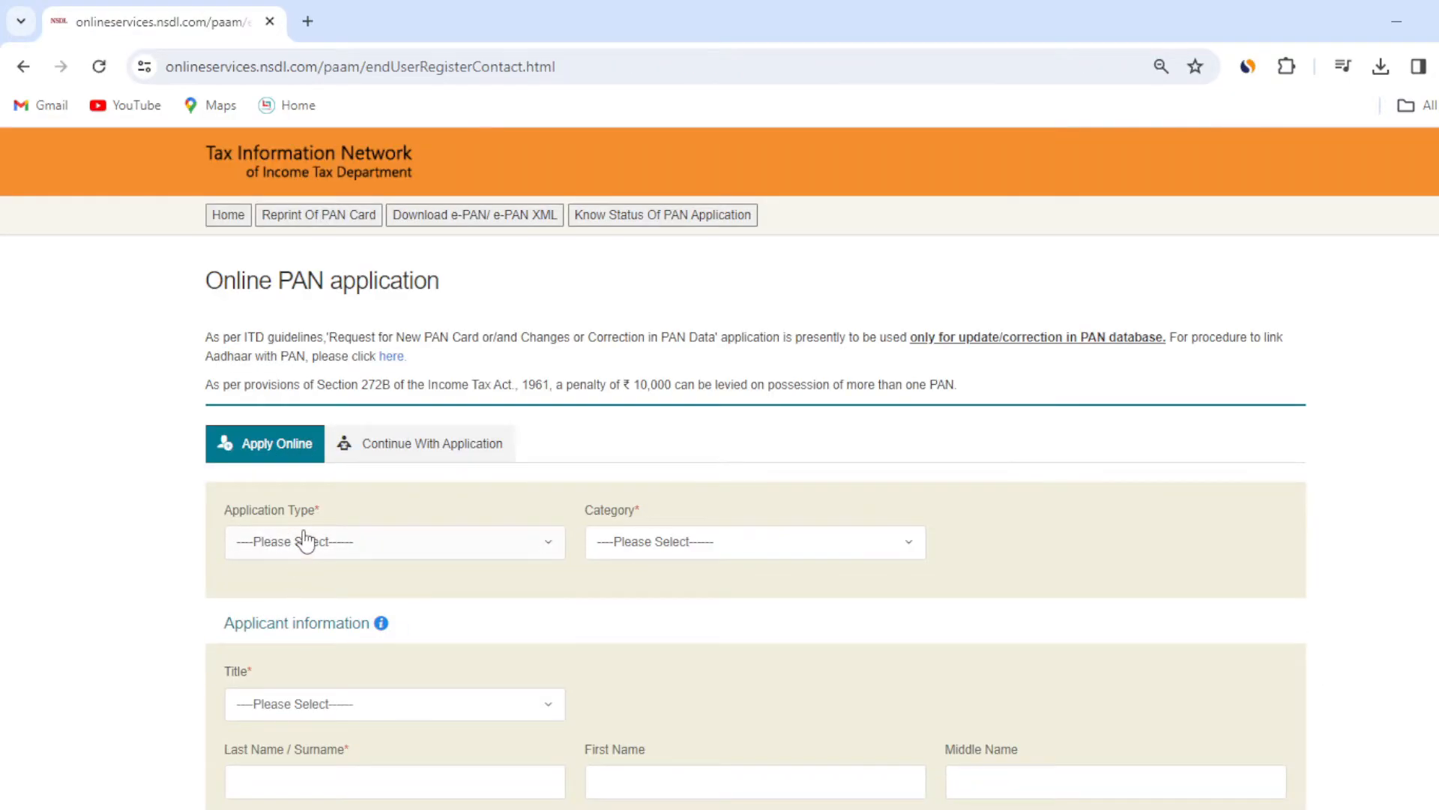
# Step: Set the application type to New PAN - Indian Citizen (Form 49A) and the category to INDIVIDUAL
pyautogui.click(304, 548)
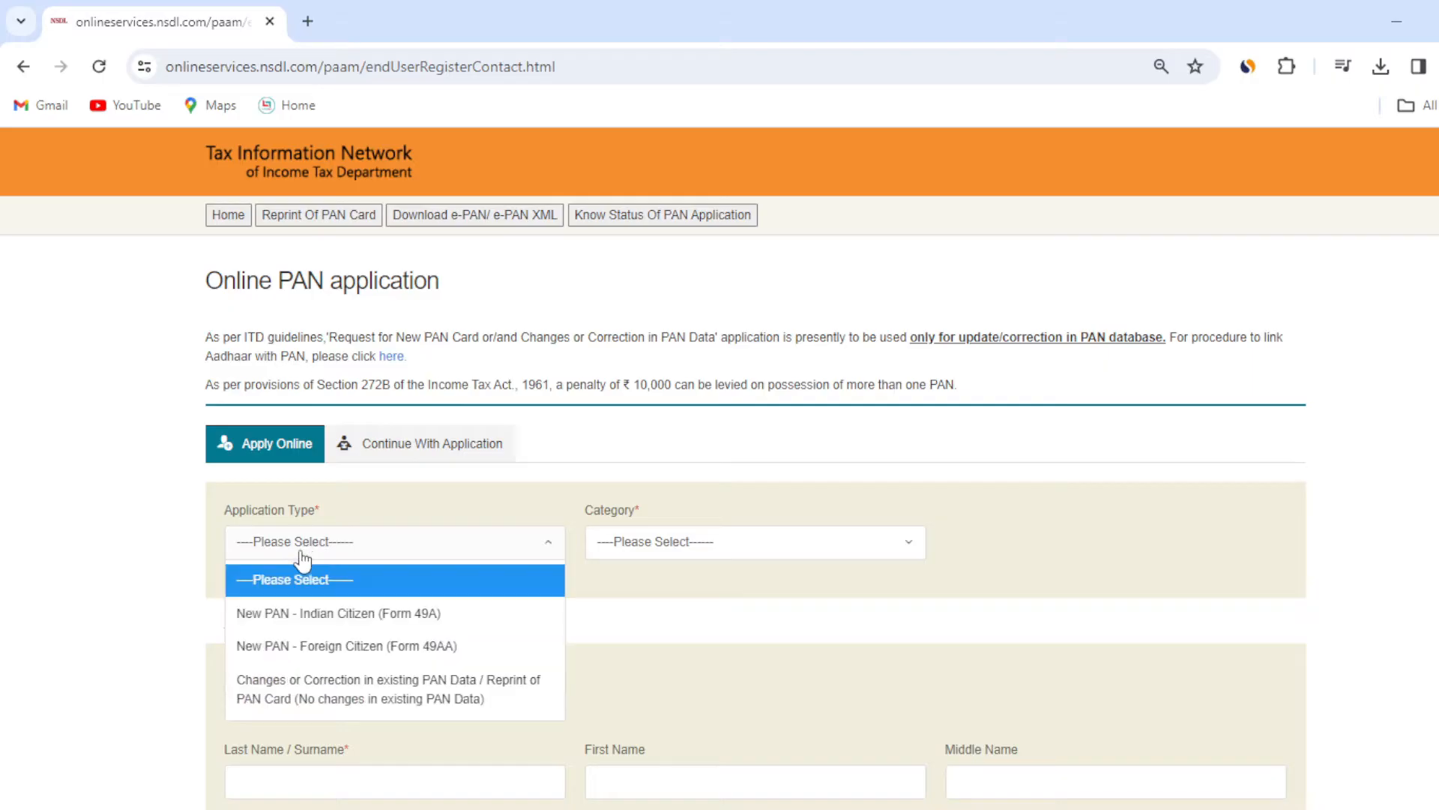
pyautogui.click(330, 622)
pyautogui.click(612, 552)
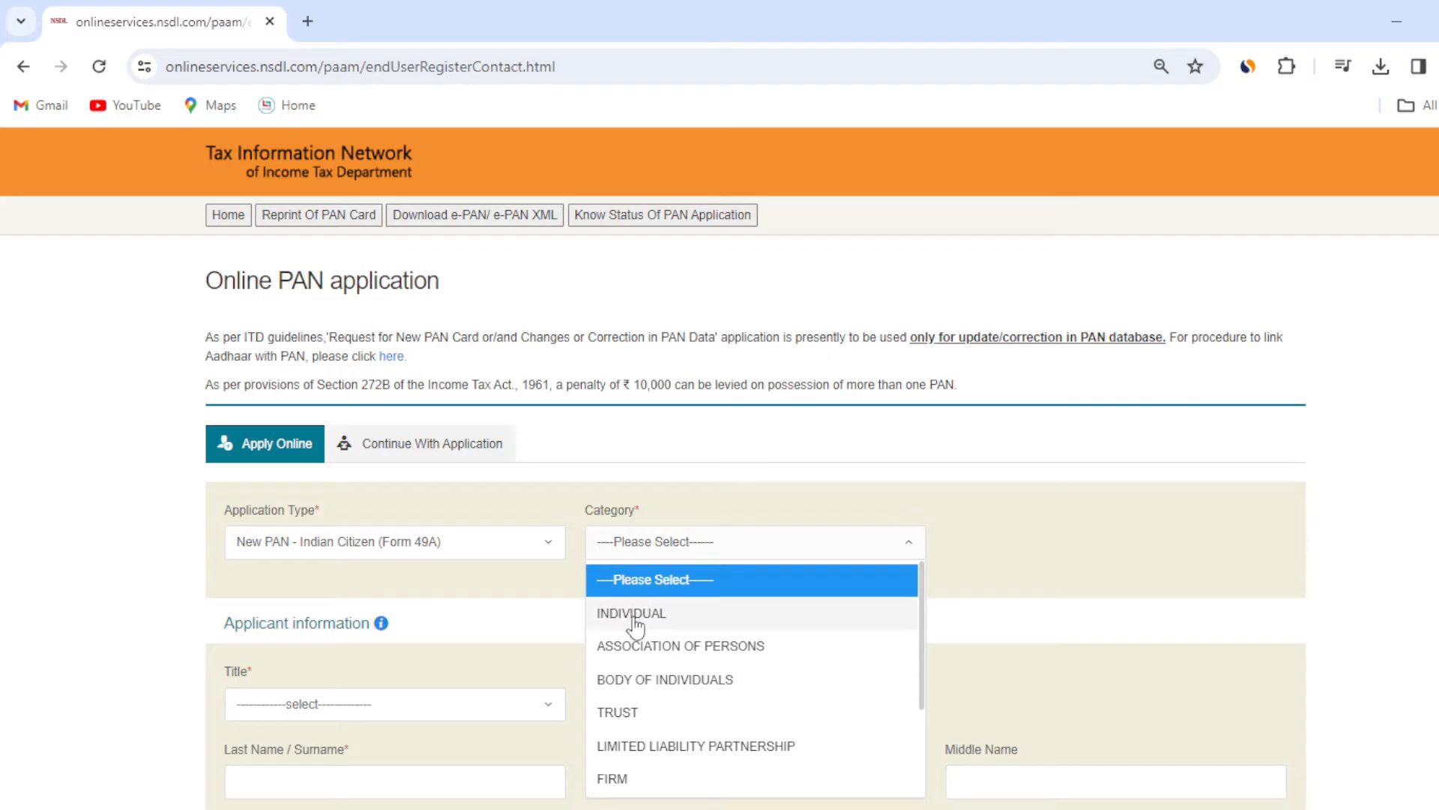
pyautogui.click(633, 614)
# Step: Select the title Shri and enter the applicant's surname and first name
pyautogui.scroll(-4, 334, 690)
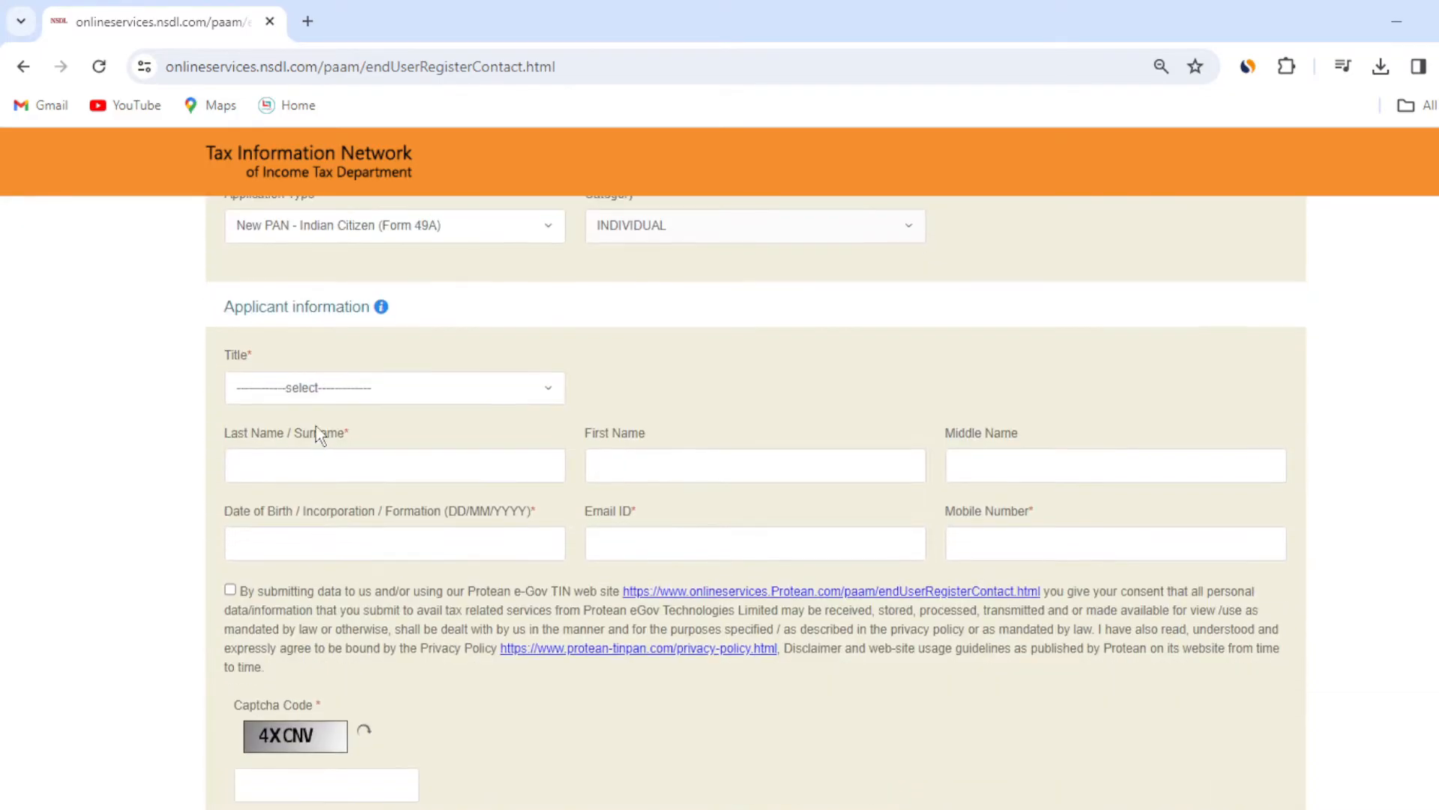
pyautogui.click(313, 398)
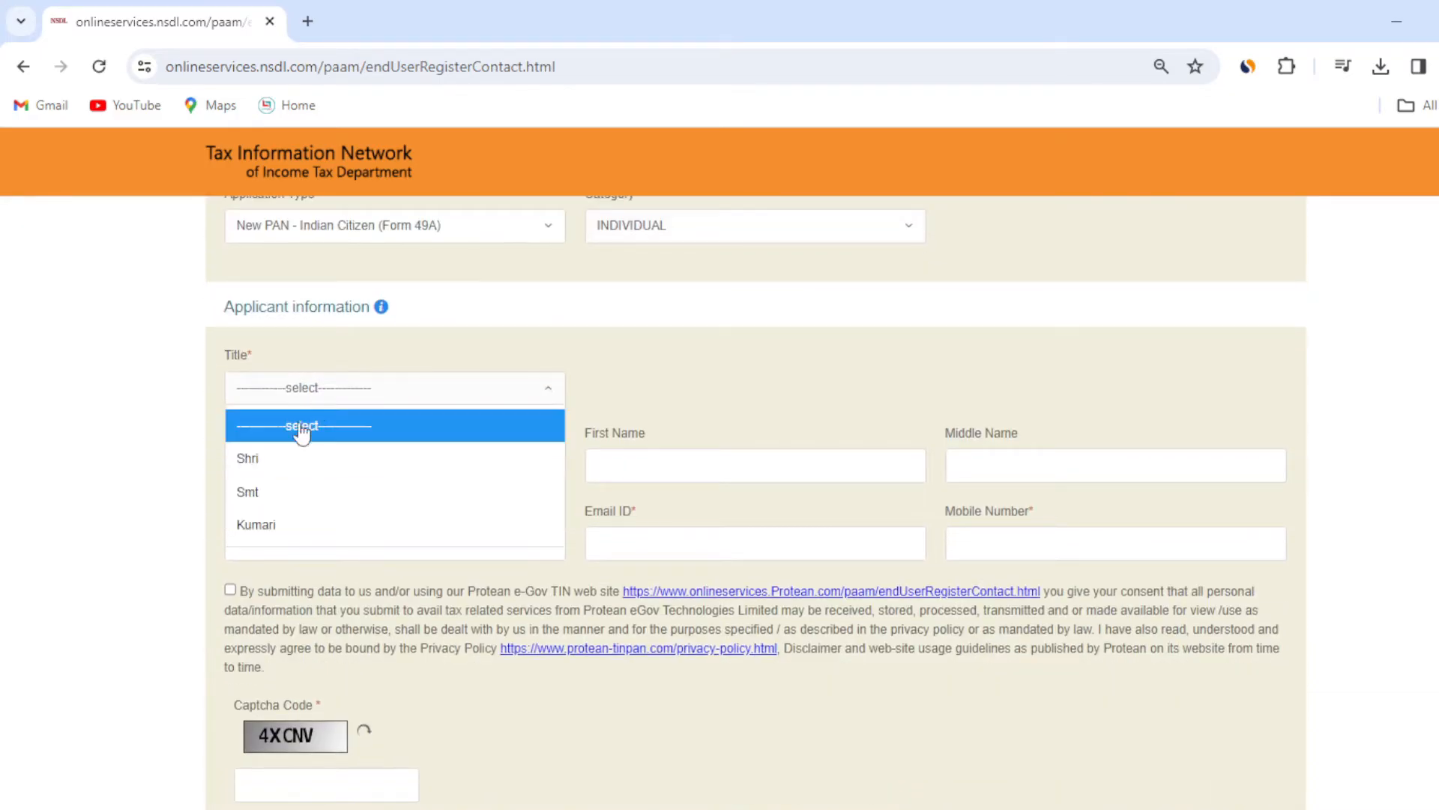
pyautogui.click(274, 460)
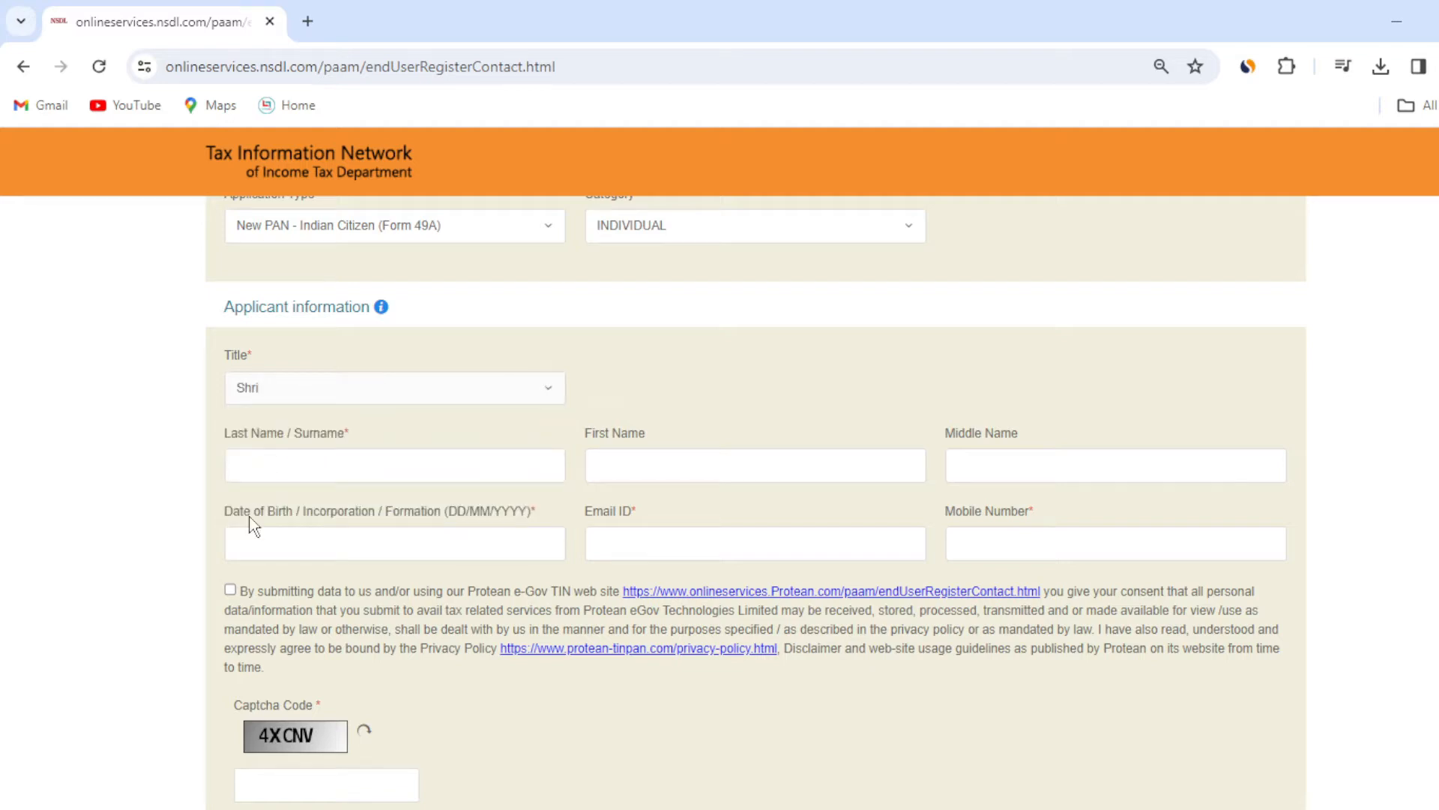
pyautogui.click(308, 467)
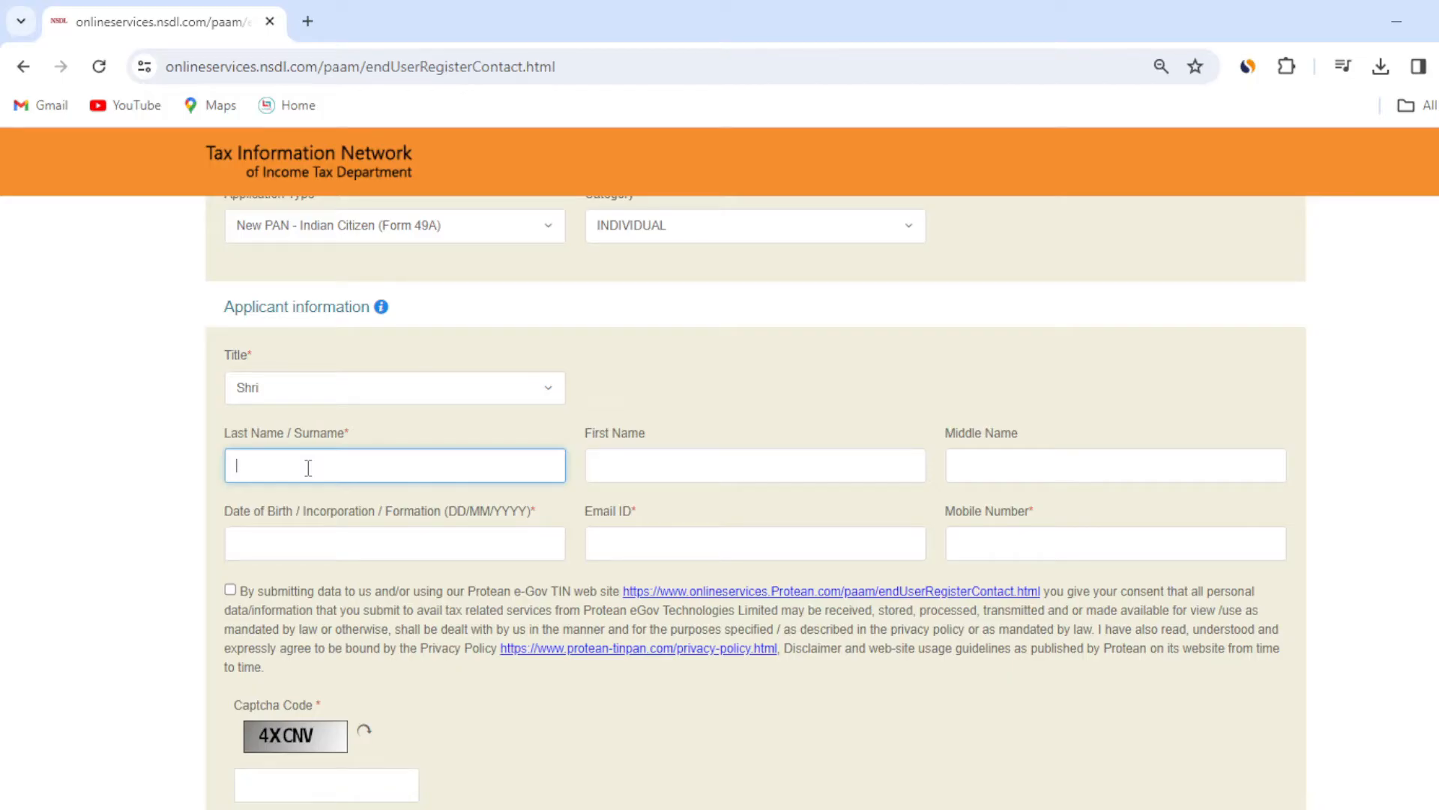
pyautogui.write('KUMAR')
pyautogui.click(670, 469)
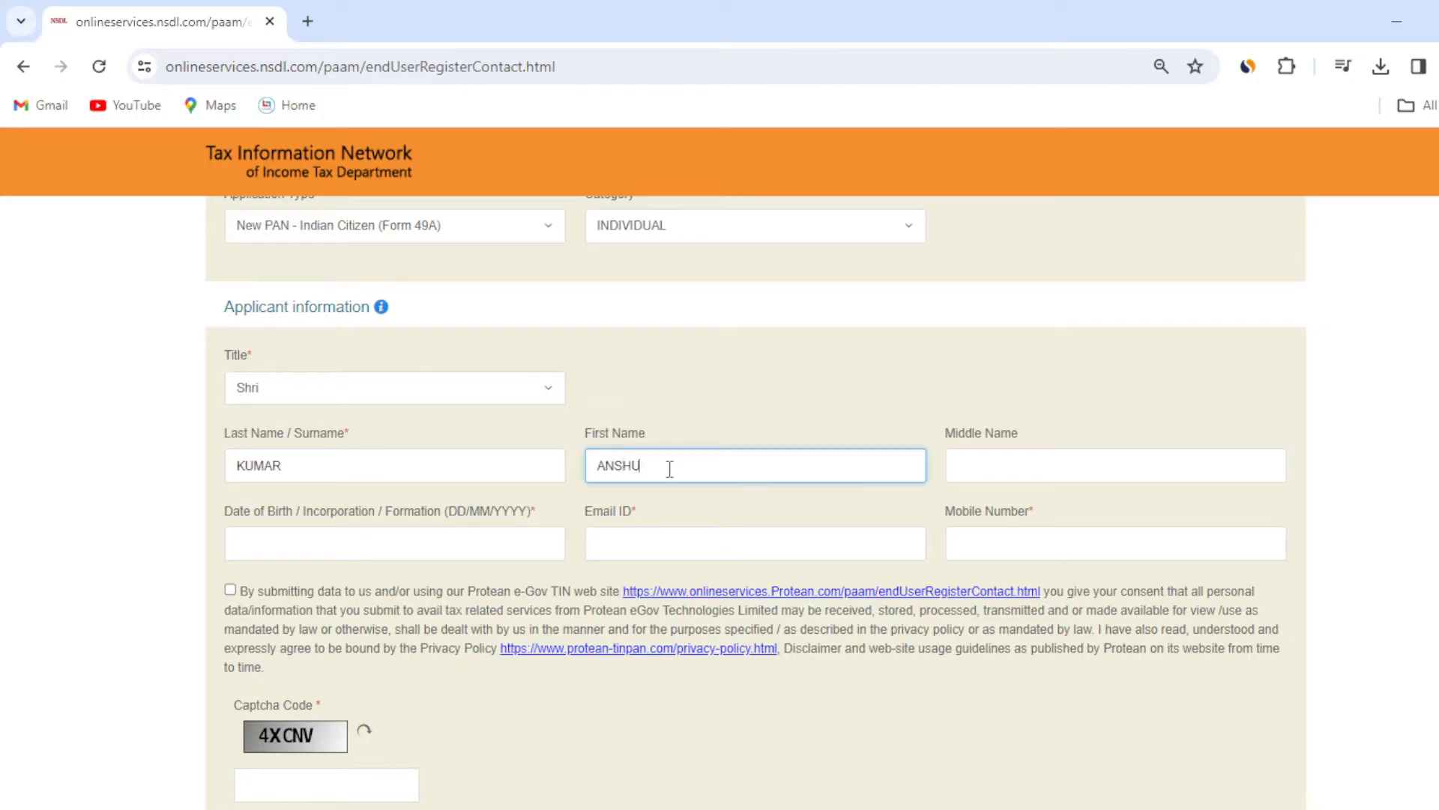
# Step: Pick the applicant's date of birth from the calendar by choosing its year, month and day
pyautogui.click(292, 544)
pyautogui.click(404, 616)
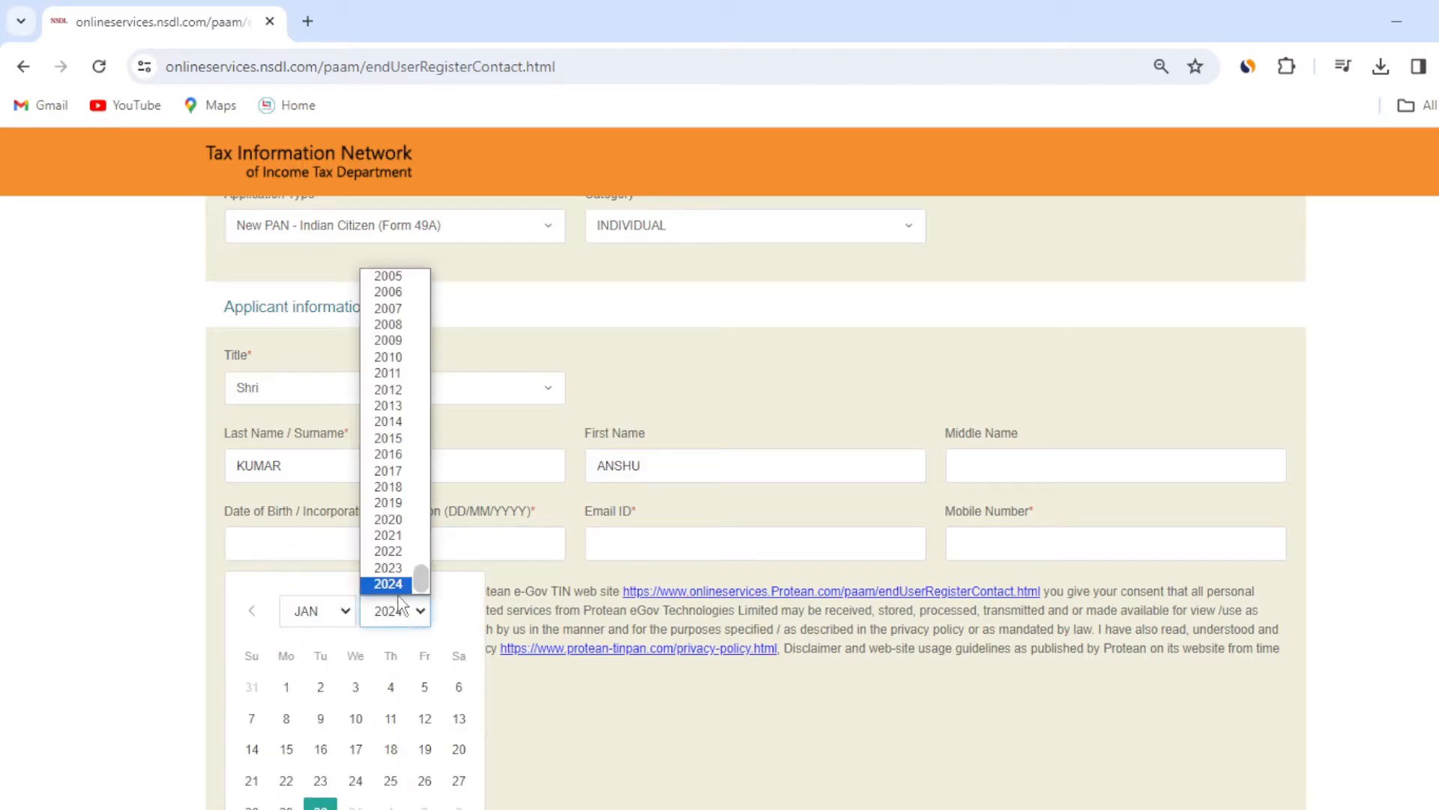
pyautogui.scroll(5, 412, 437)
pyautogui.scroll(-5, 398, 459)
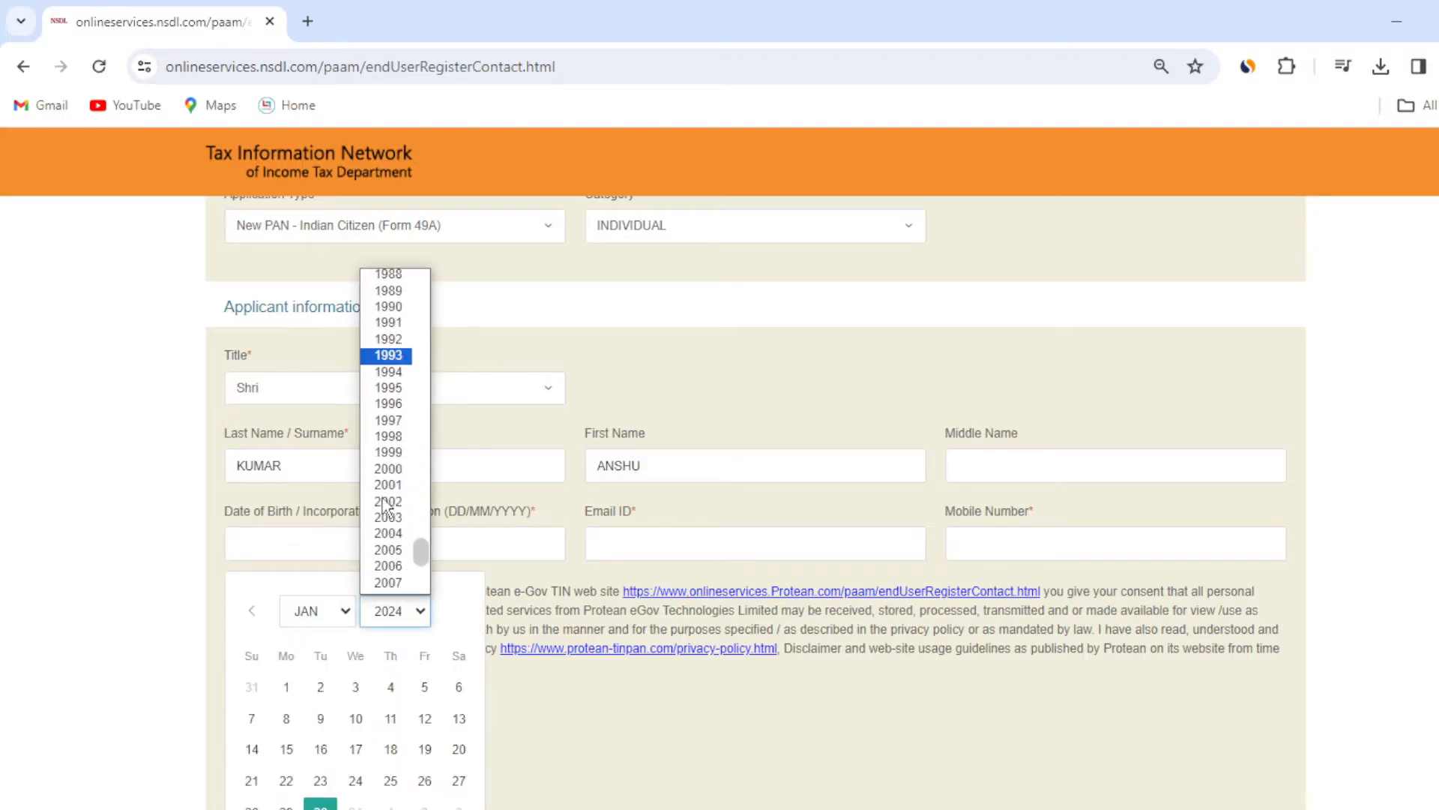
pyautogui.click(389, 499)
pyautogui.click(341, 610)
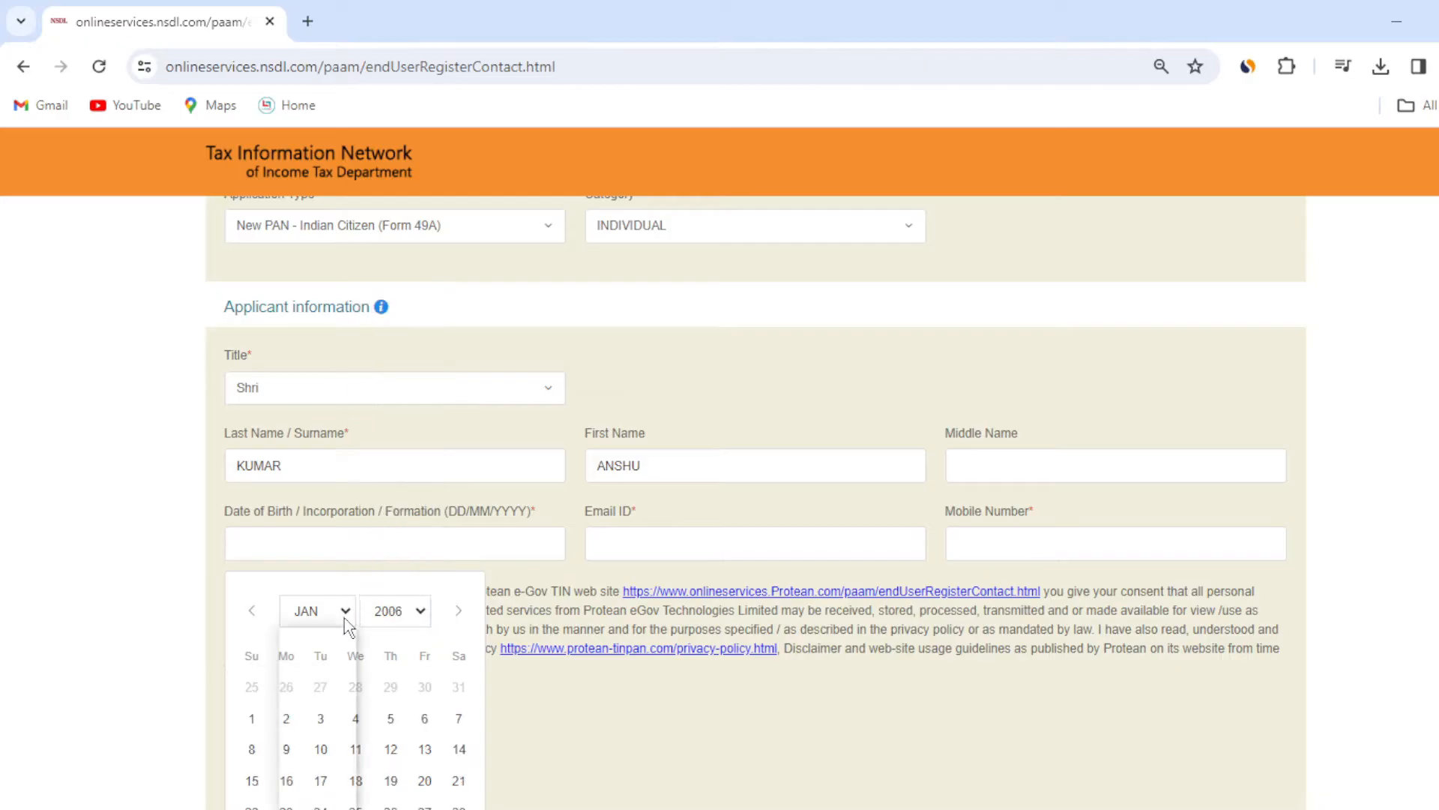
pyautogui.click(320, 805)
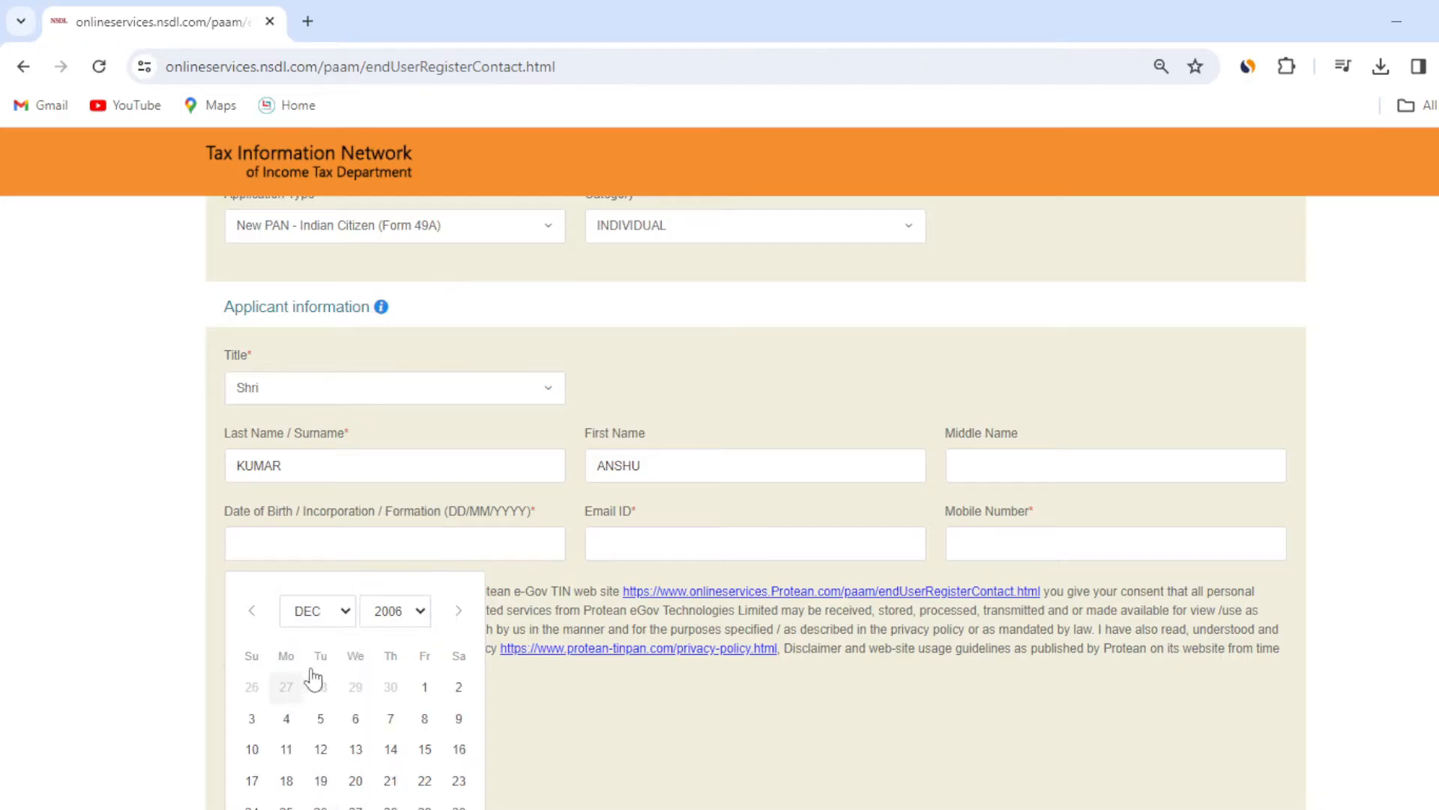
pyautogui.click(341, 611)
pyautogui.click(344, 635)
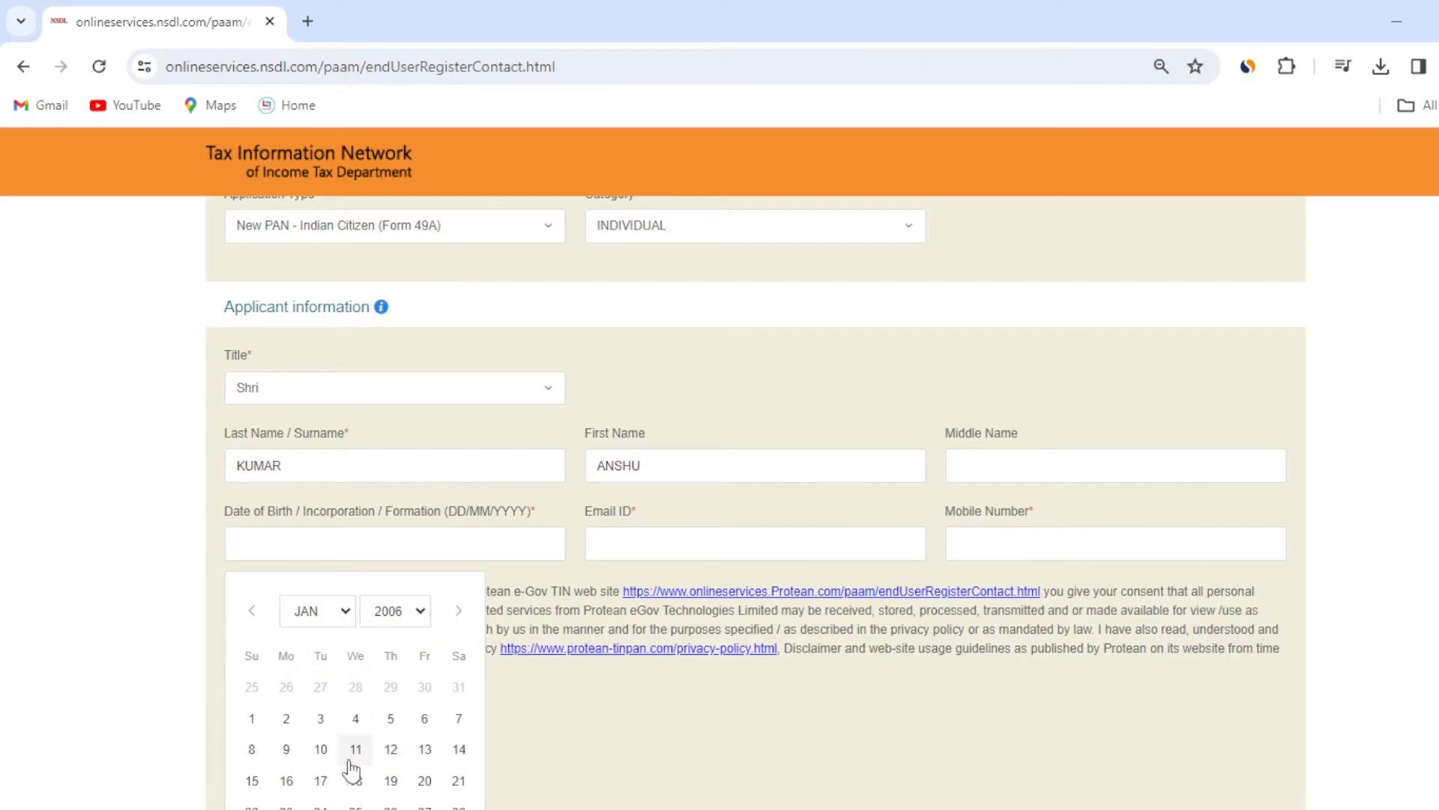
pyautogui.click(391, 751)
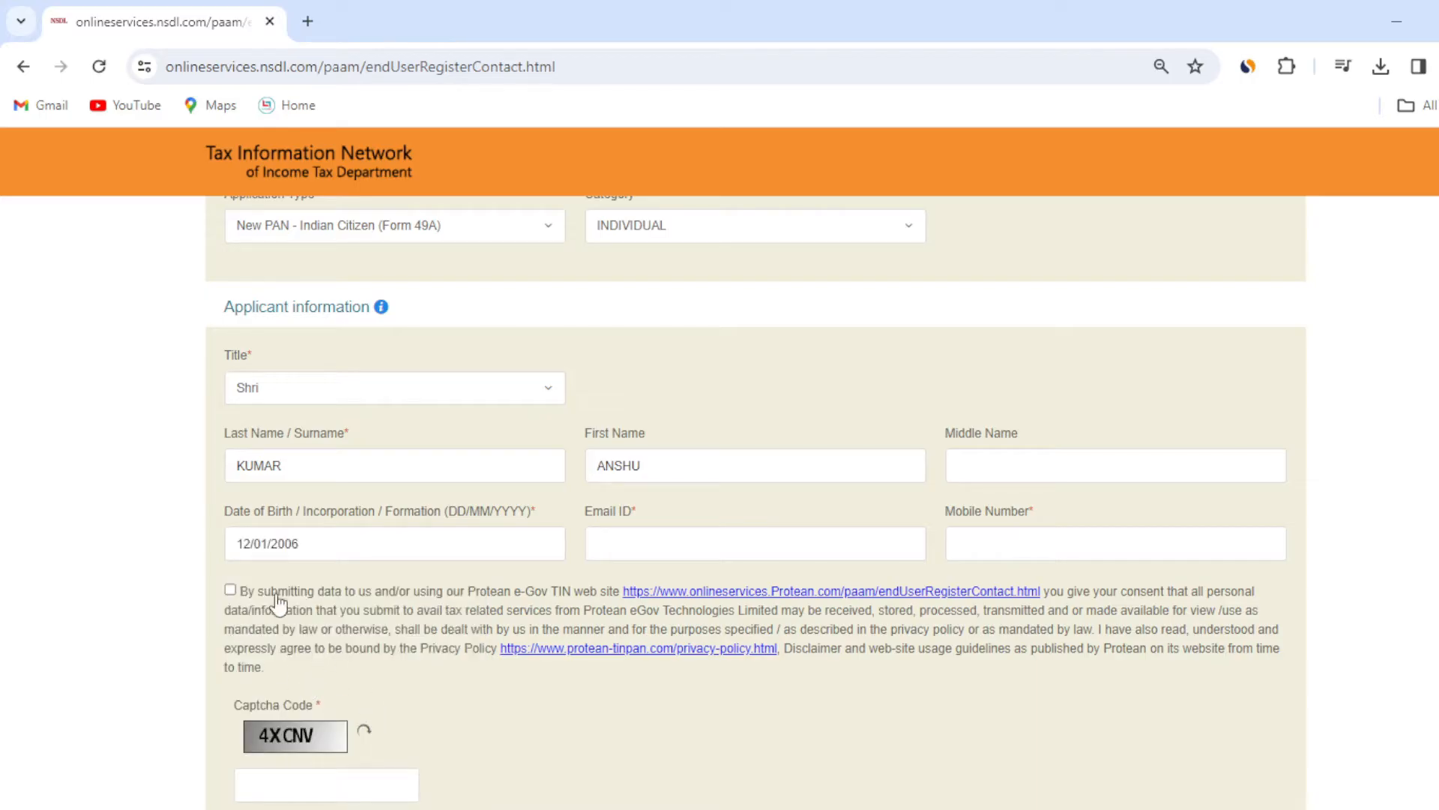
# Step: Fill in the applicant's e-mail ID and mobile number
pyautogui.click(620, 547)
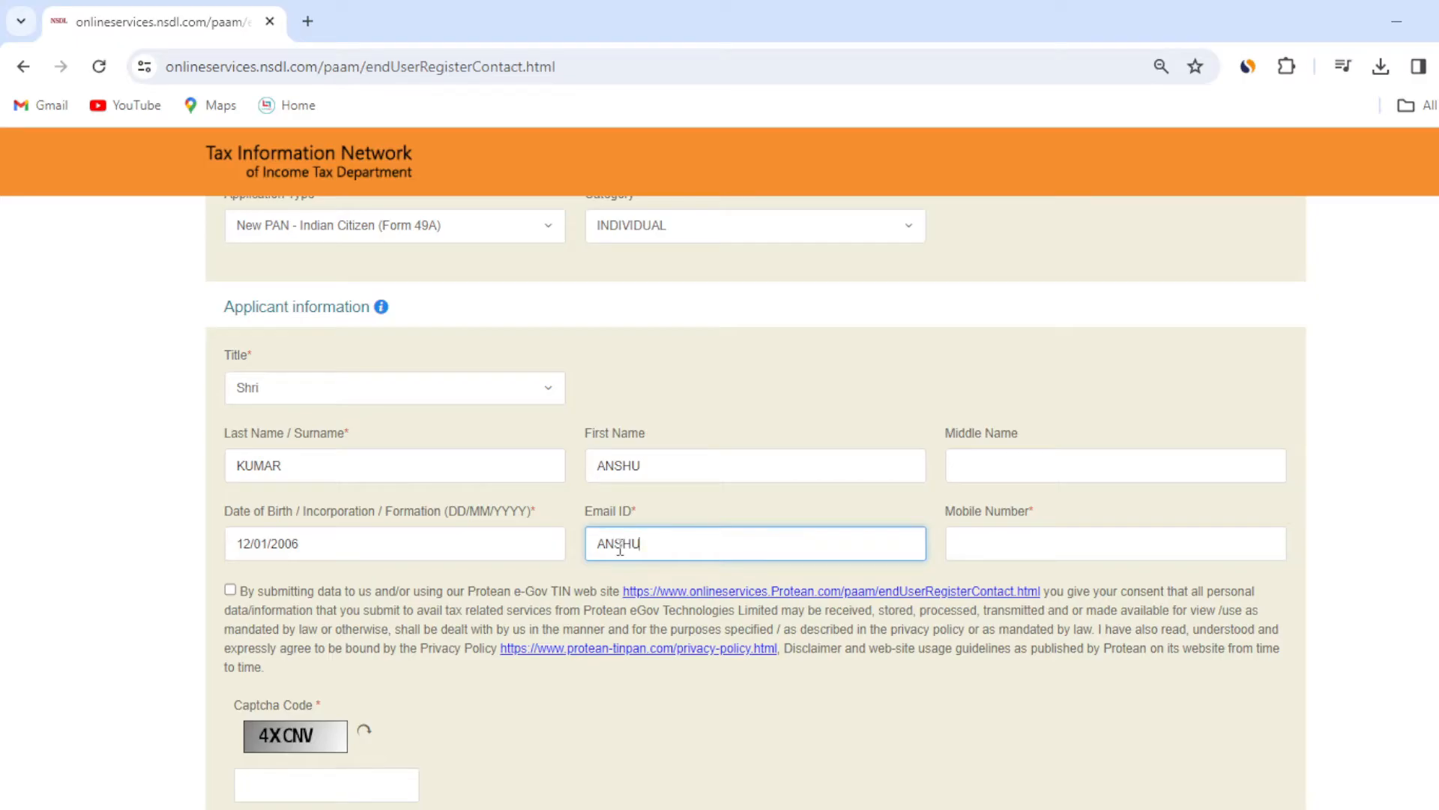
pyautogui.click(1085, 546)
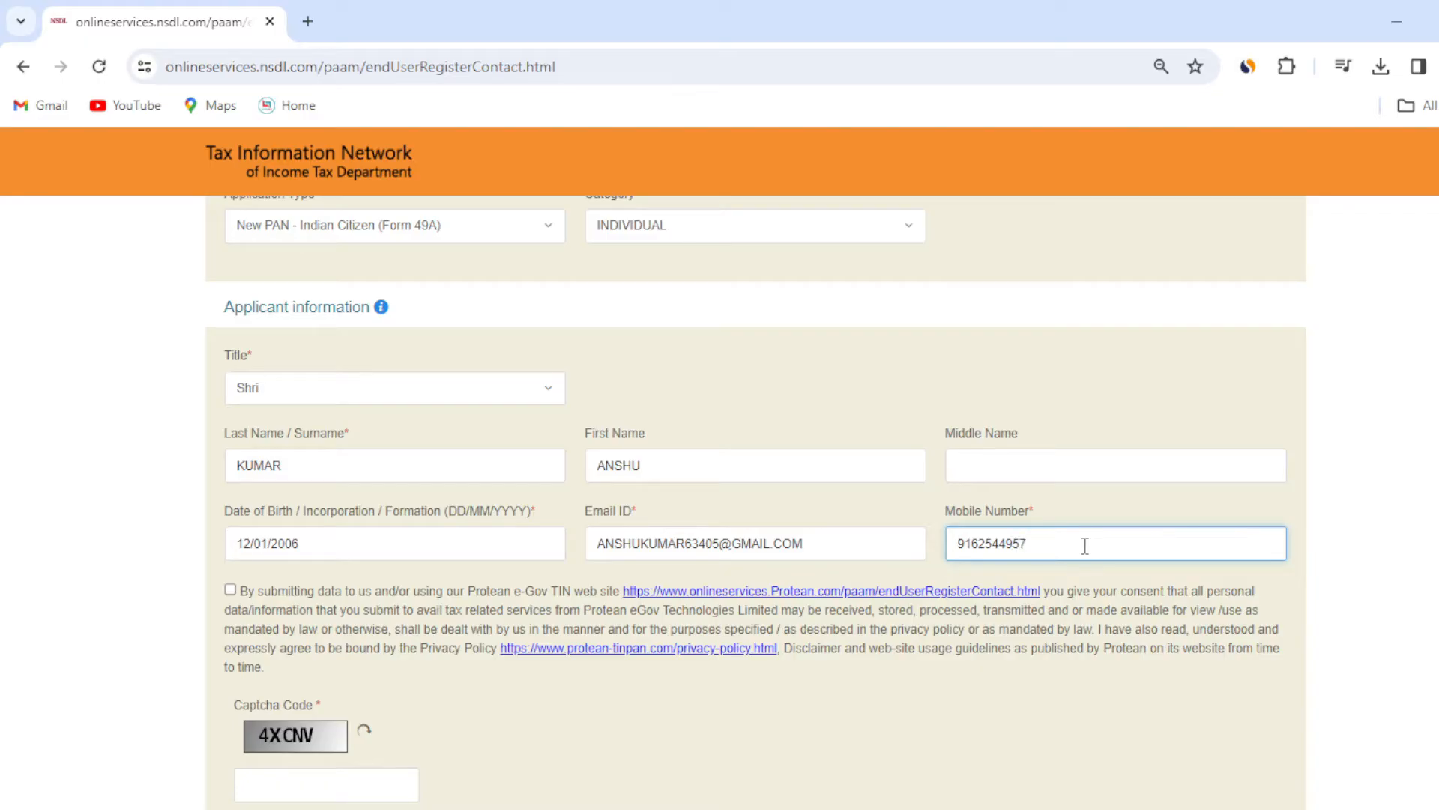
# Step: Accept the consent declaration, enter the captcha code shown and submit the registration
pyautogui.click(230, 590)
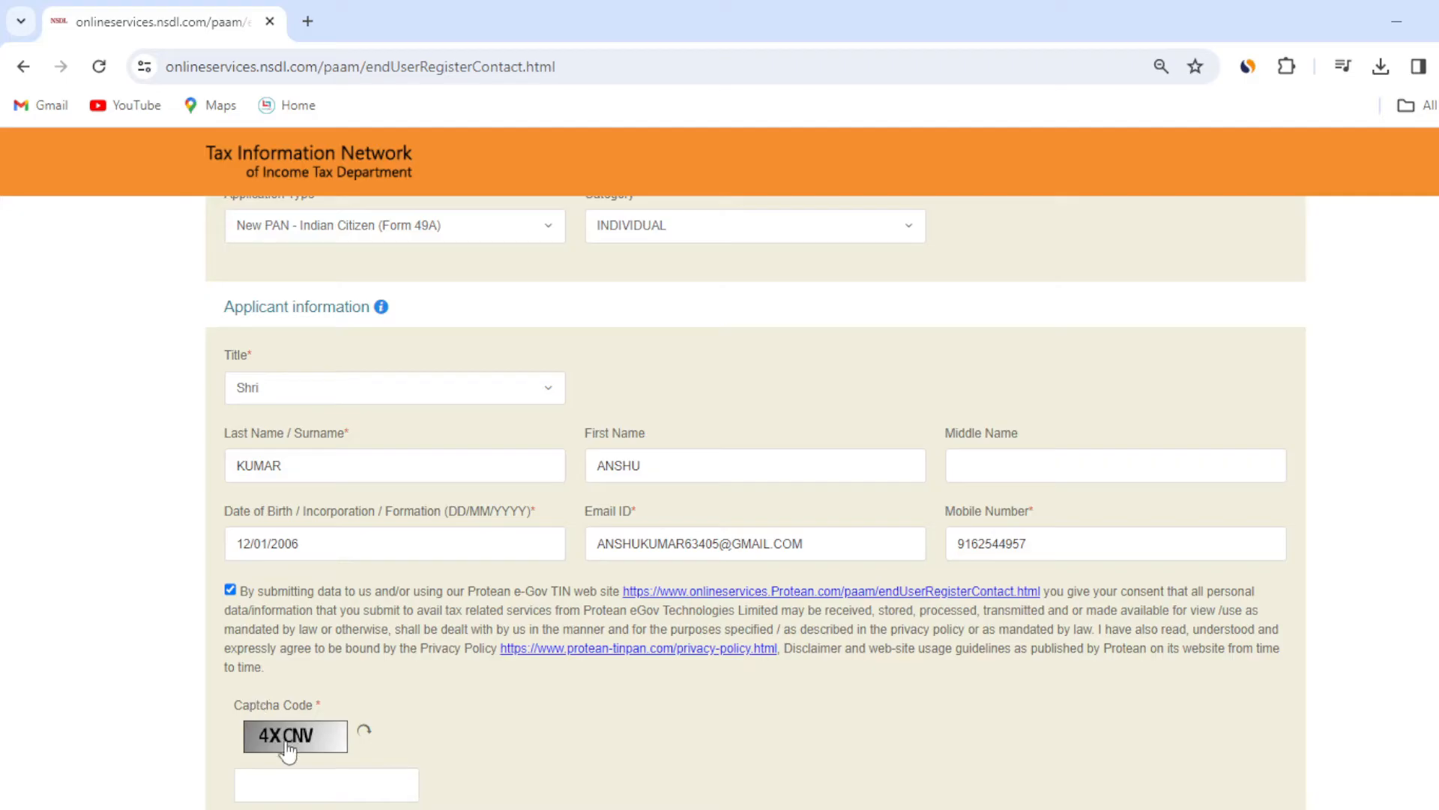
pyautogui.click(267, 785)
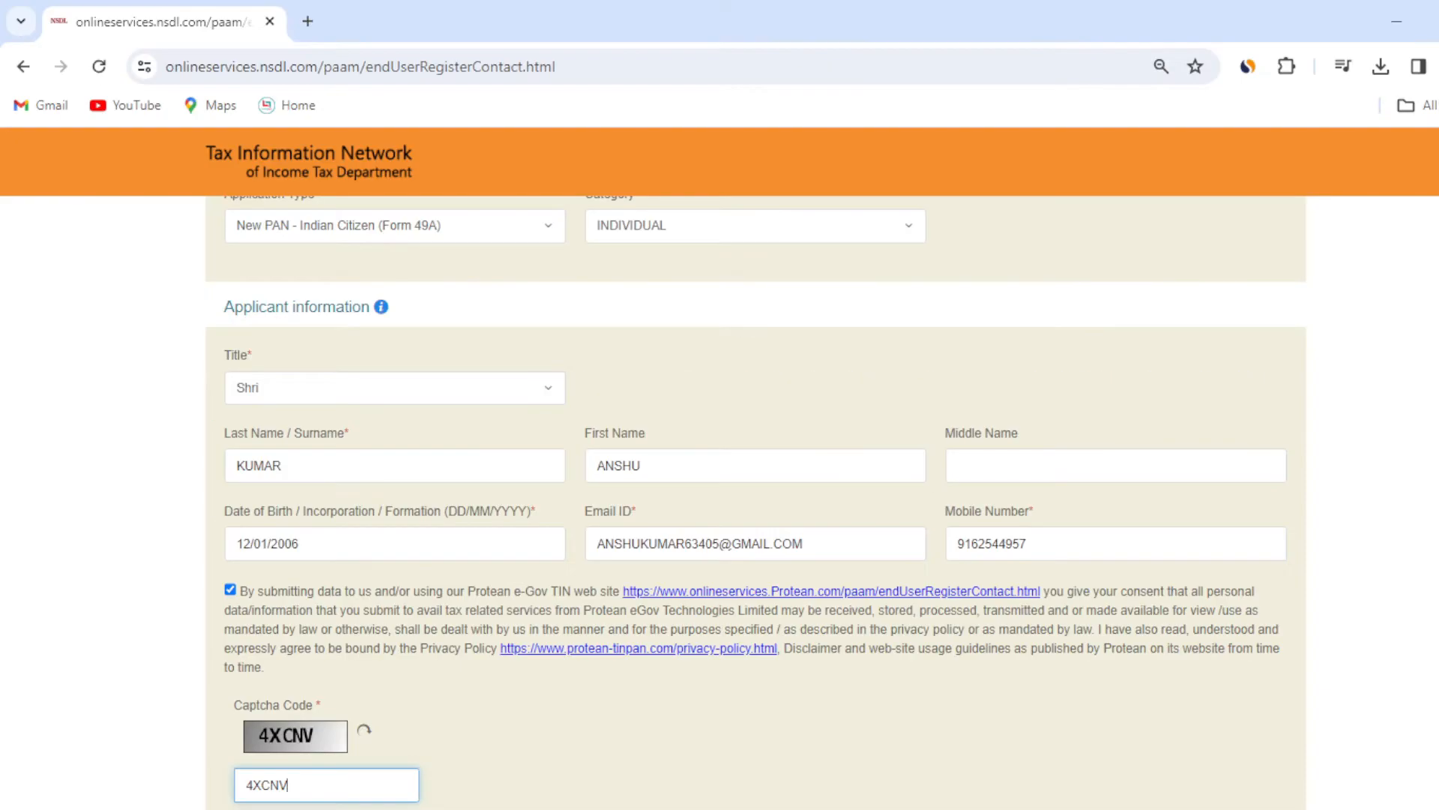
pyautogui.click(174, 802)
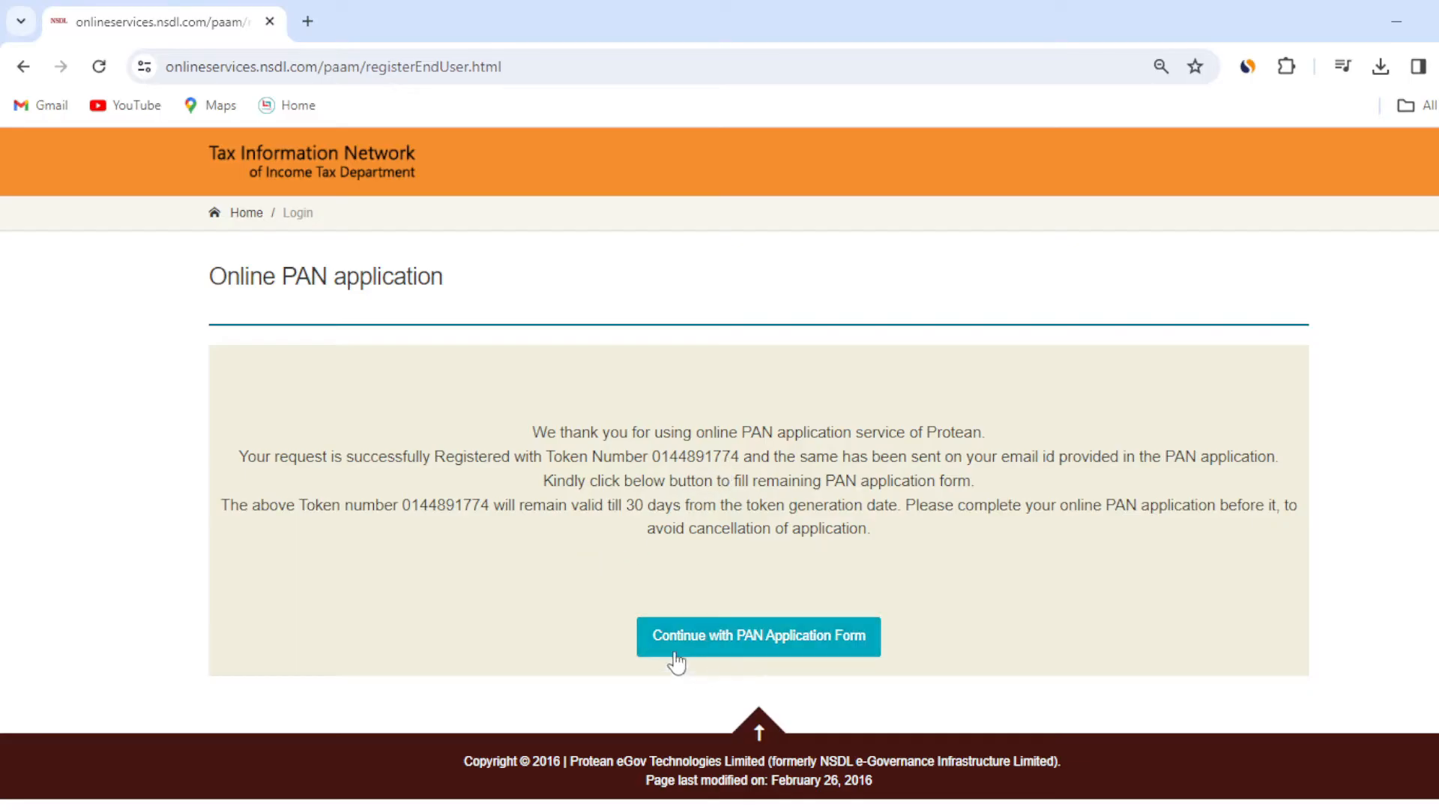
# Step: Continue with the PAN application form, keeping paperless e-KYC & e-Sign submission
pyautogui.click(755, 646)
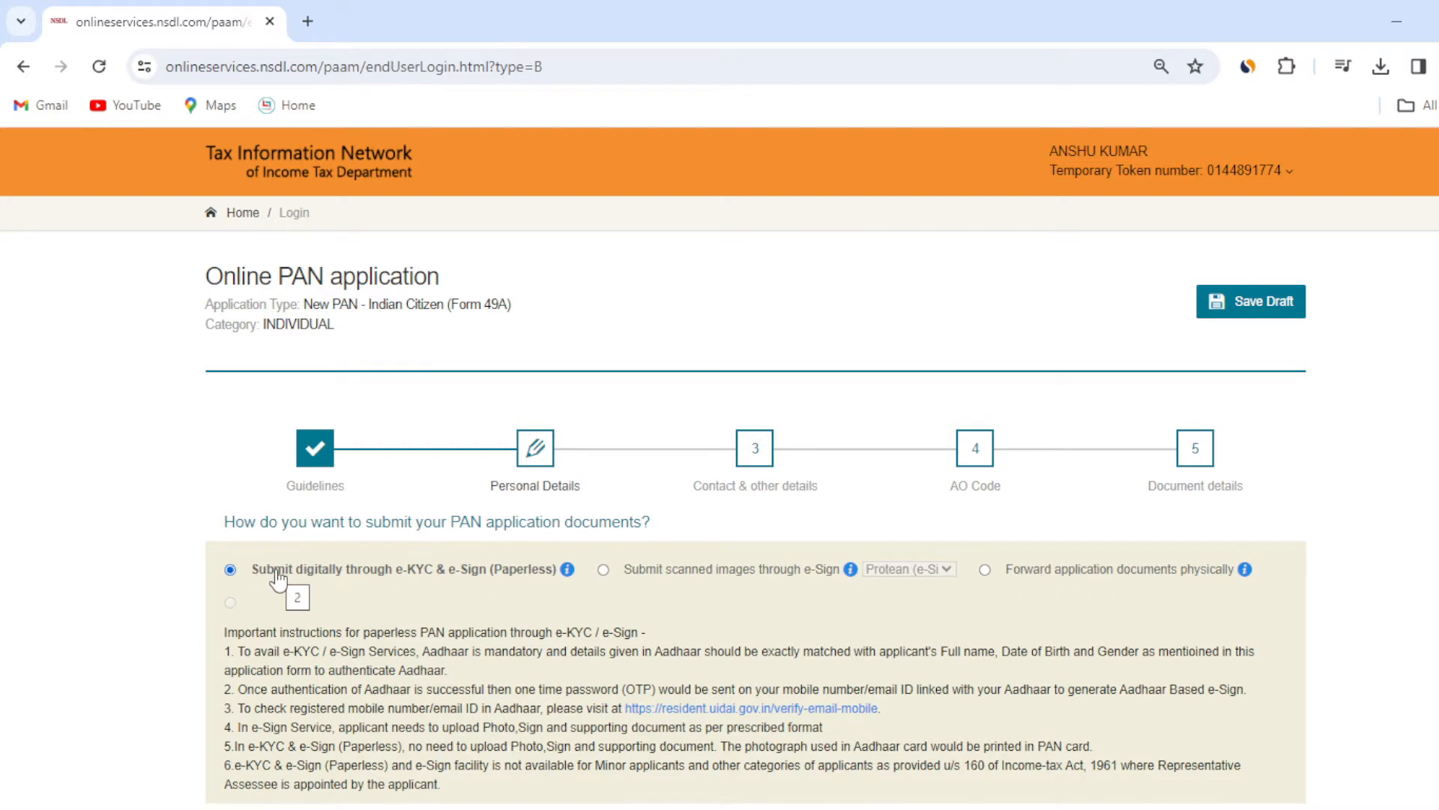
pyautogui.scroll(-3, 277, 580)
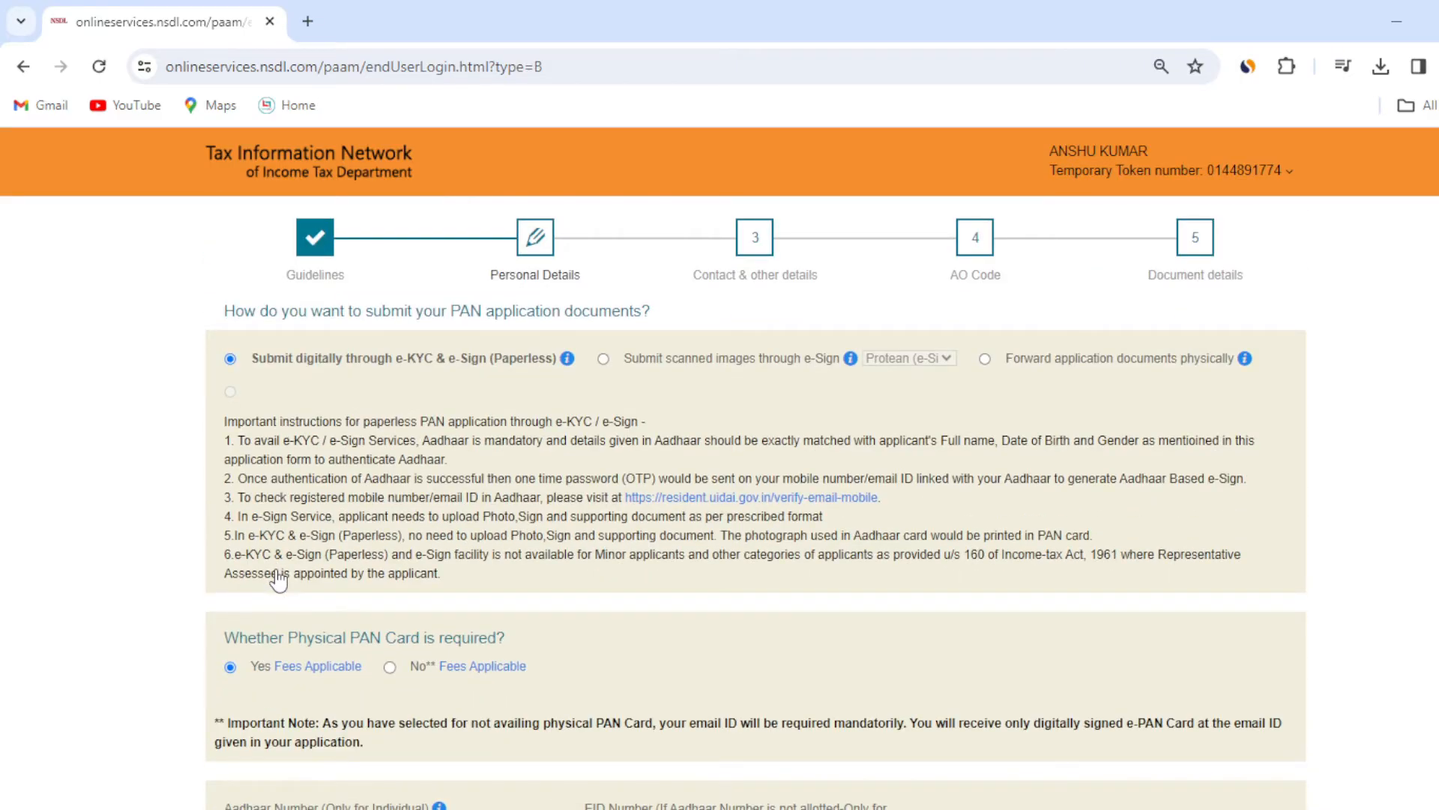
pyautogui.scroll(-1, 278, 580)
pyautogui.scroll(1, 278, 580)
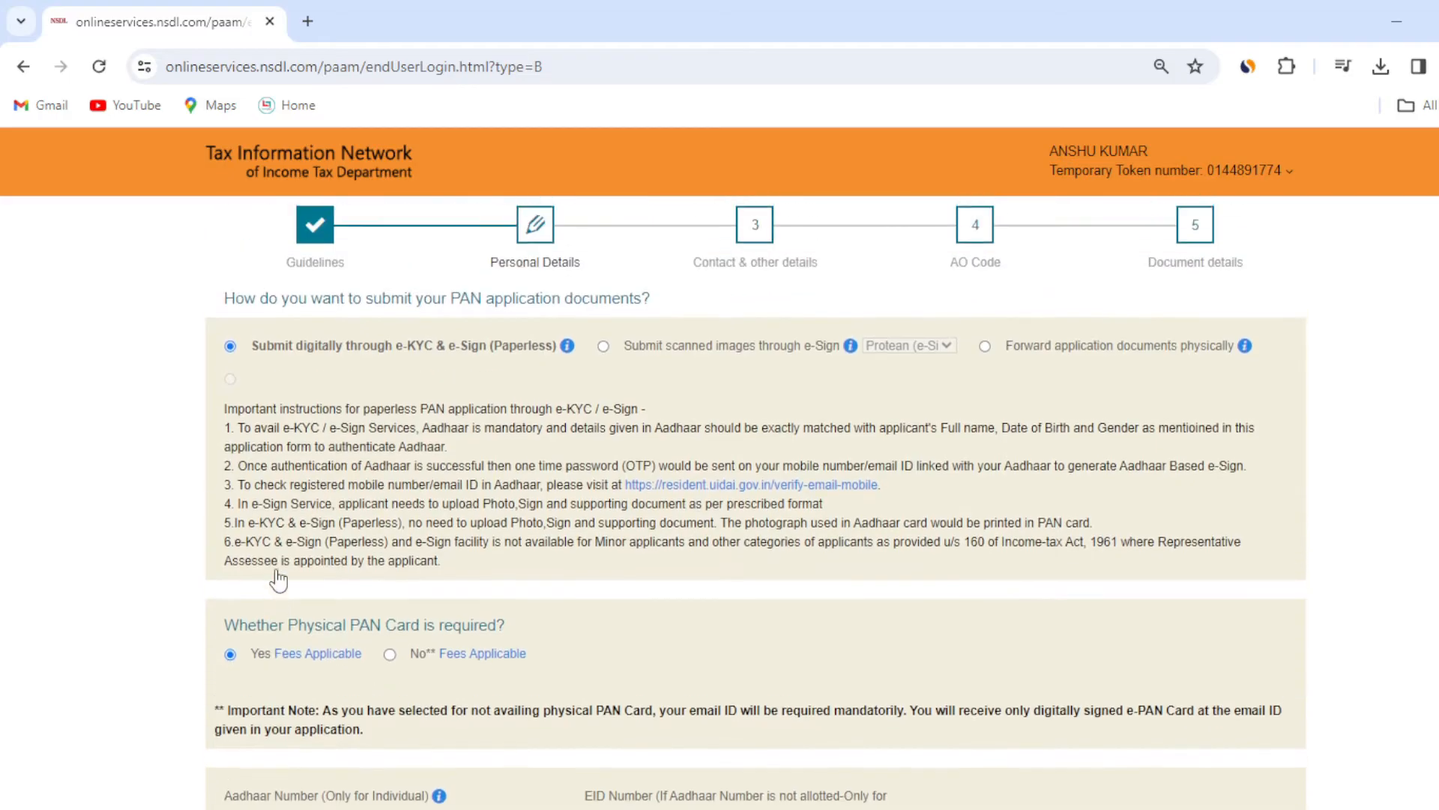
pyautogui.scroll(-1, 278, 580)
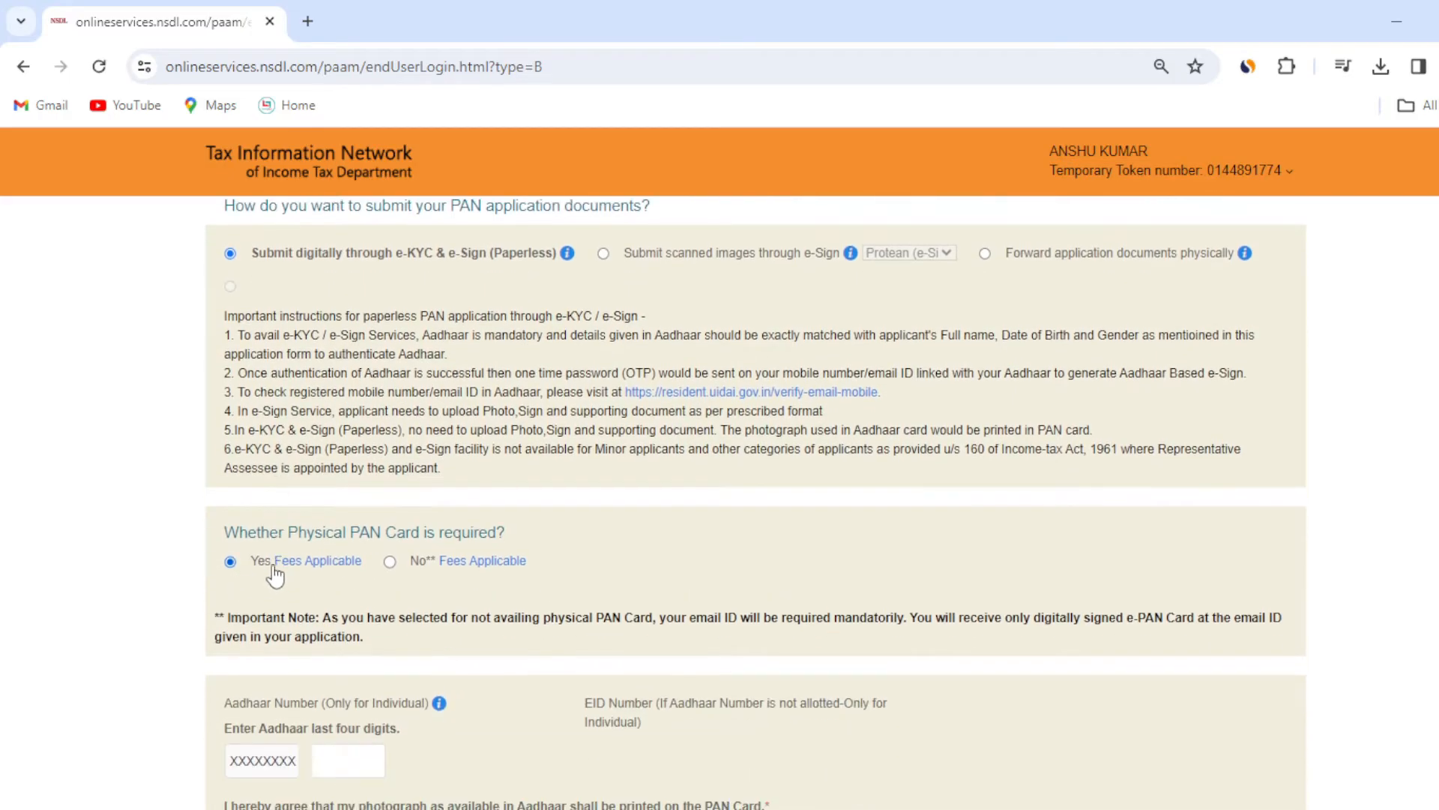
# Step: Check the fees applicable for a physical PAN card
pyautogui.moveTo(300, 571)
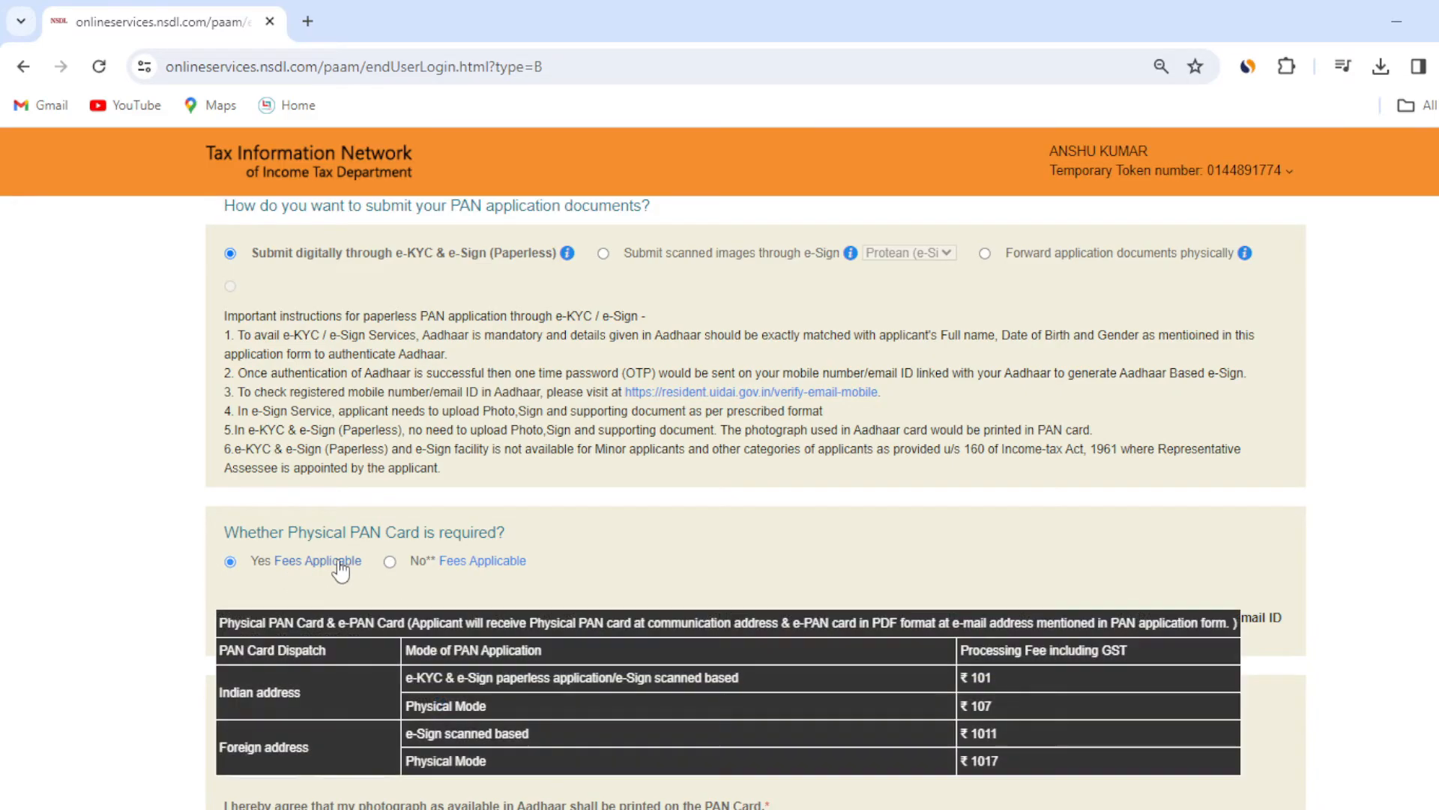
pyautogui.click(351, 568)
pyautogui.scroll(-4, 324, 600)
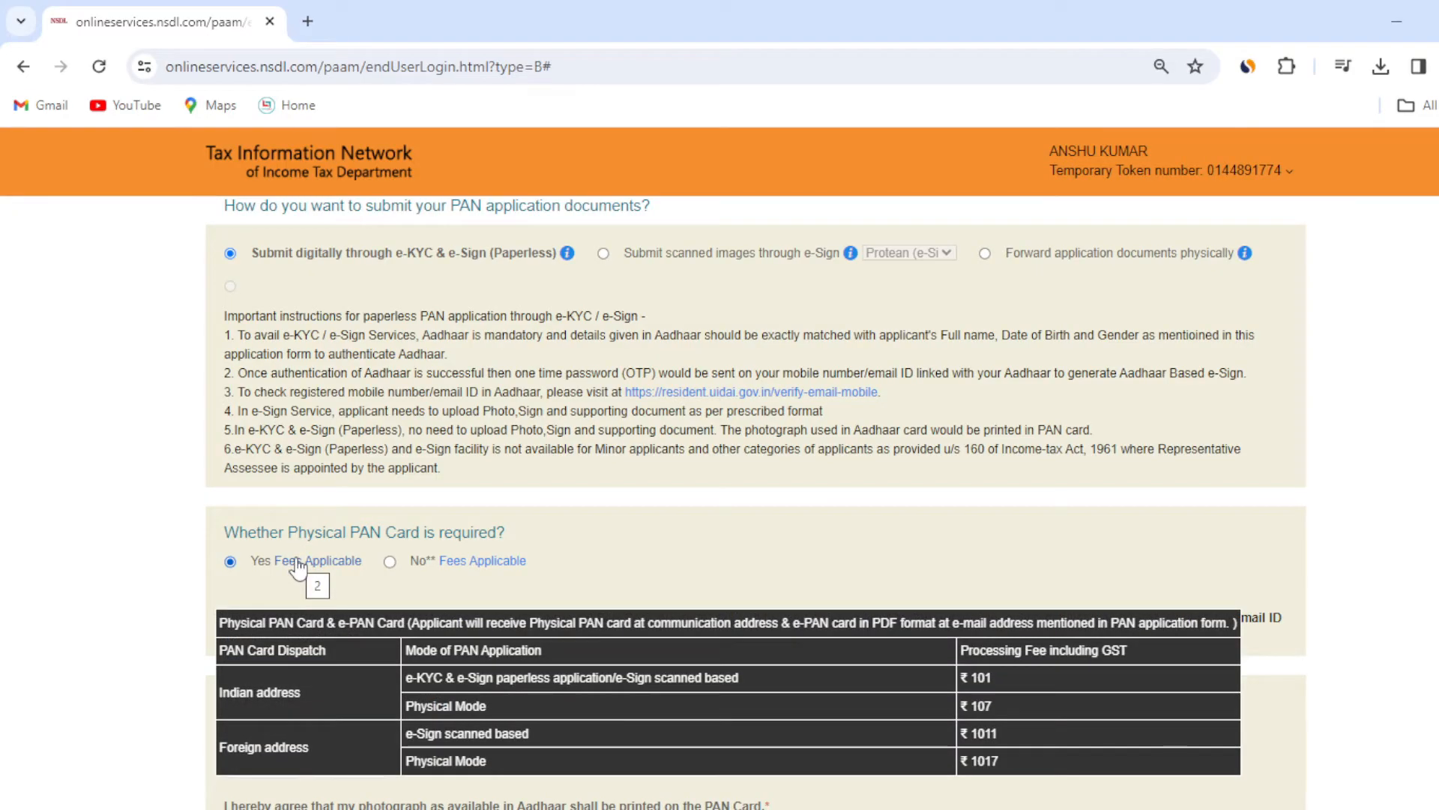
pyautogui.scroll(-4, 304, 569)
# Step: Enter the last four Aadhaar digits and agree to print the Aadhaar photograph on the PAN card
pyautogui.click(338, 448)
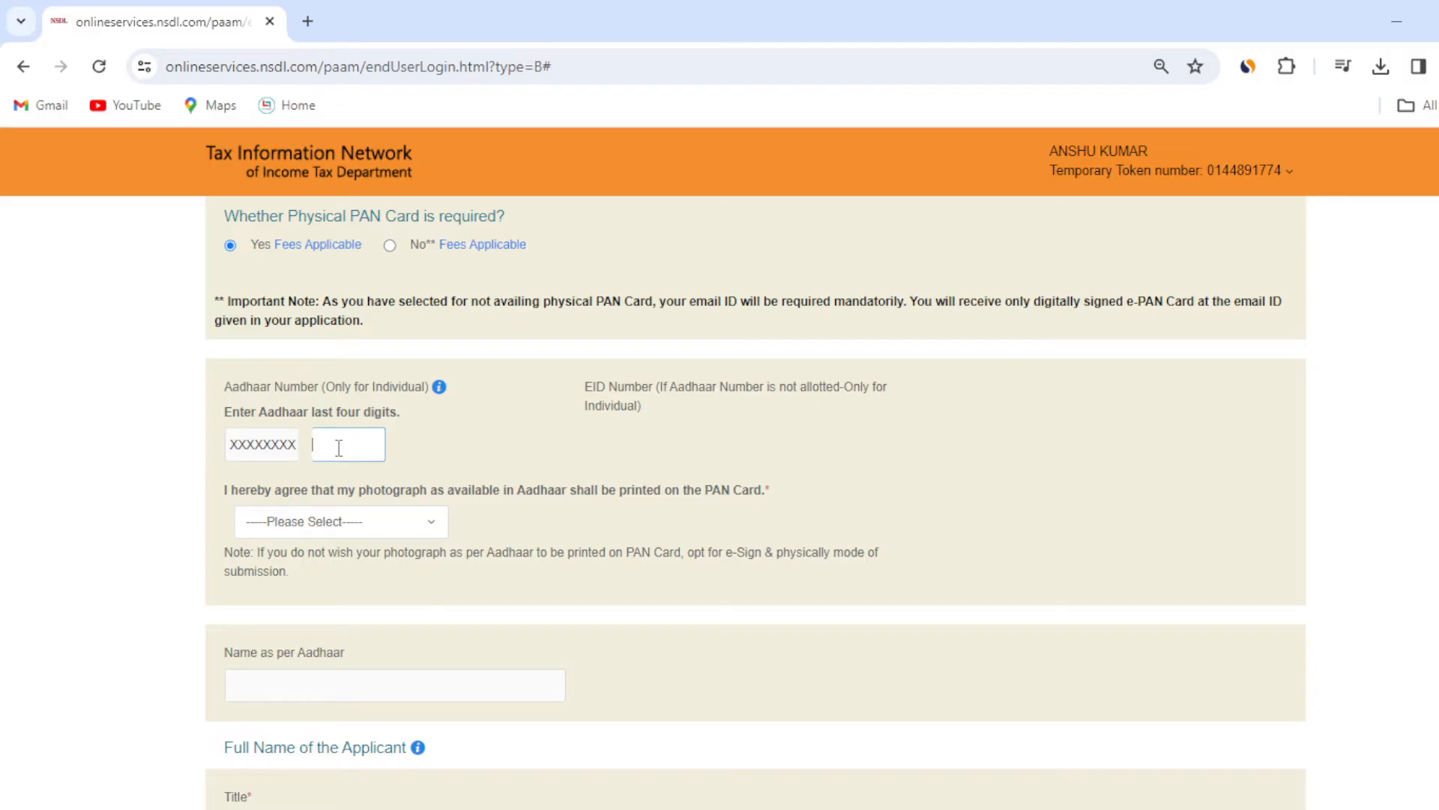
pyautogui.click(315, 521)
pyautogui.click(263, 594)
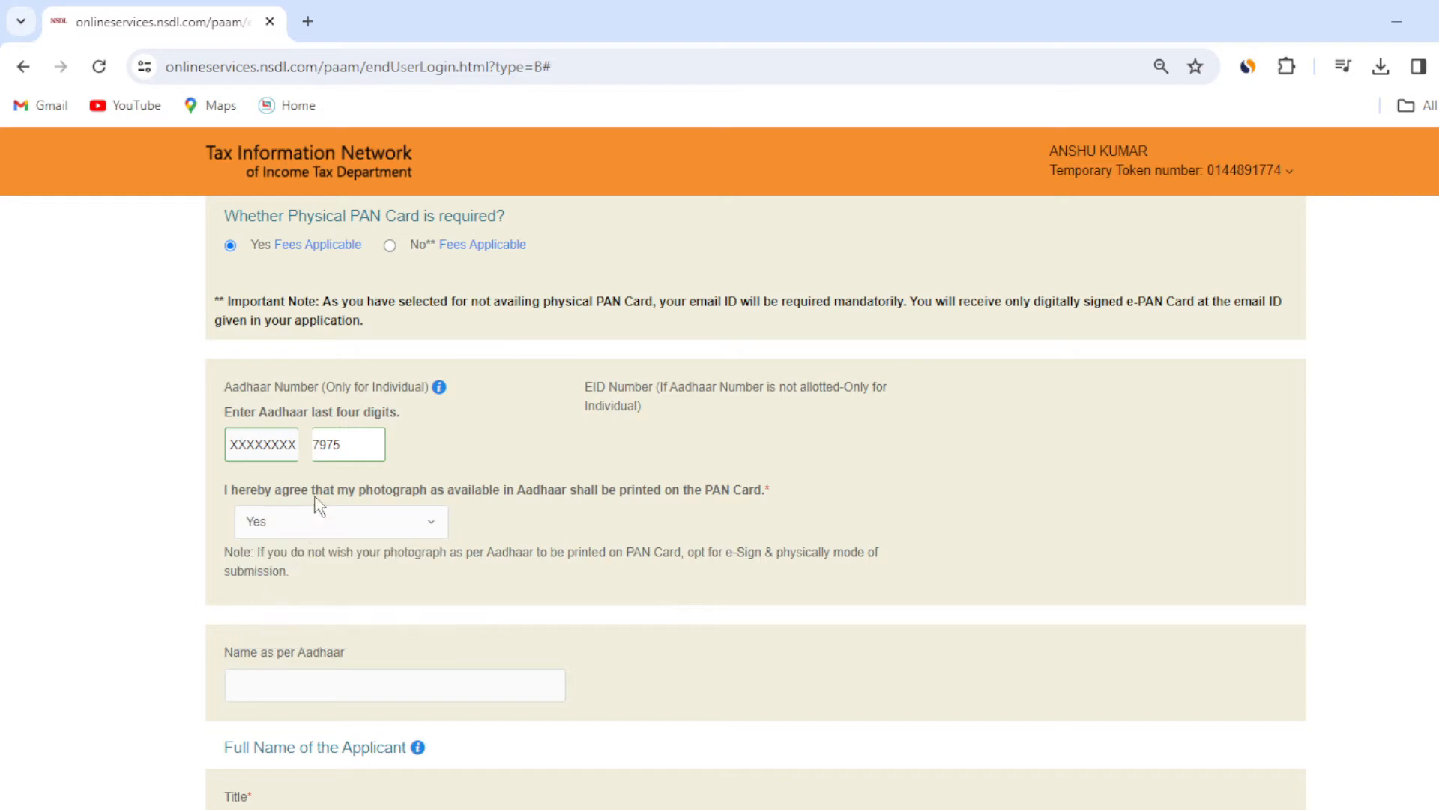
# Step: Set the applicant's gender to Male
pyautogui.scroll(-3, 379, 645)
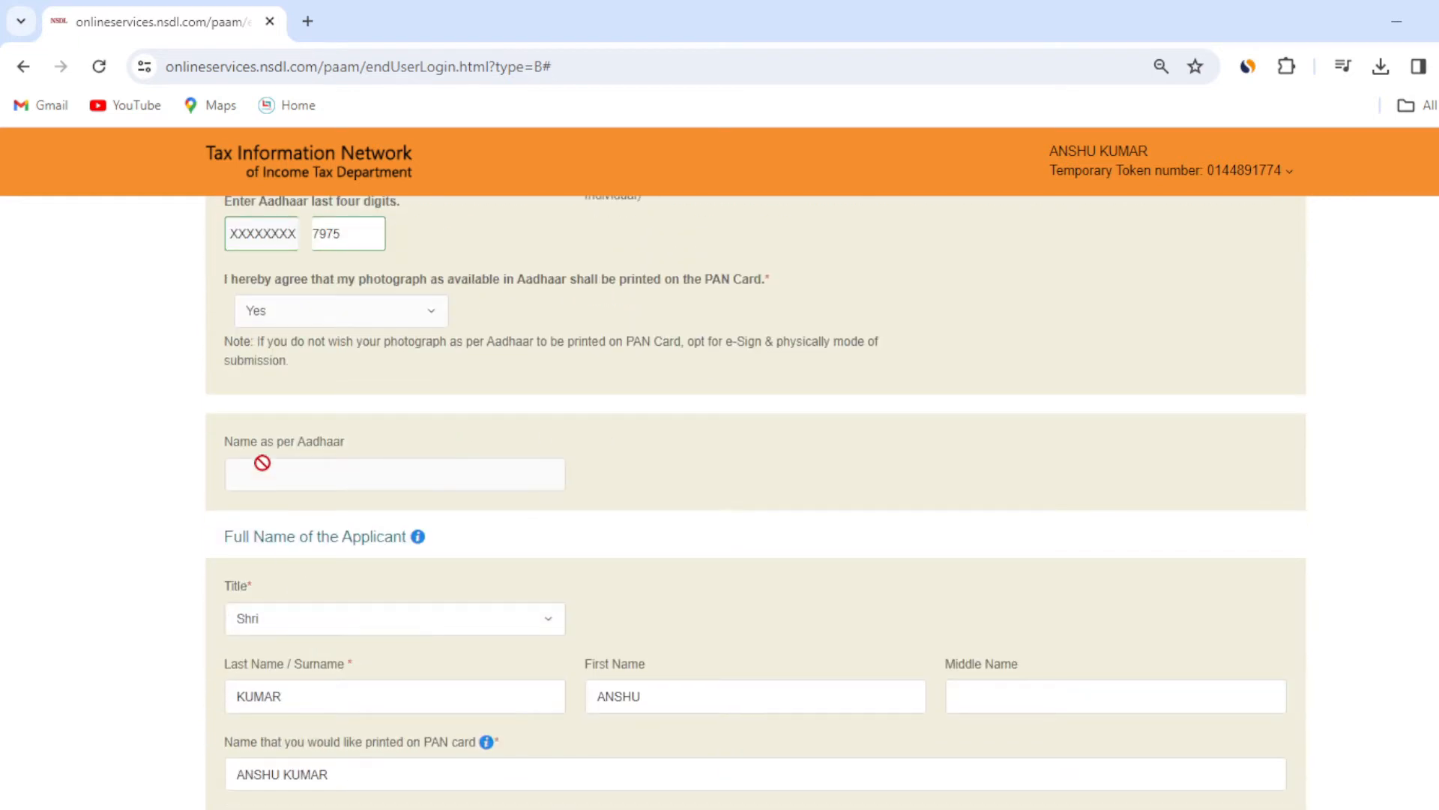
pyautogui.scroll(-3, 270, 622)
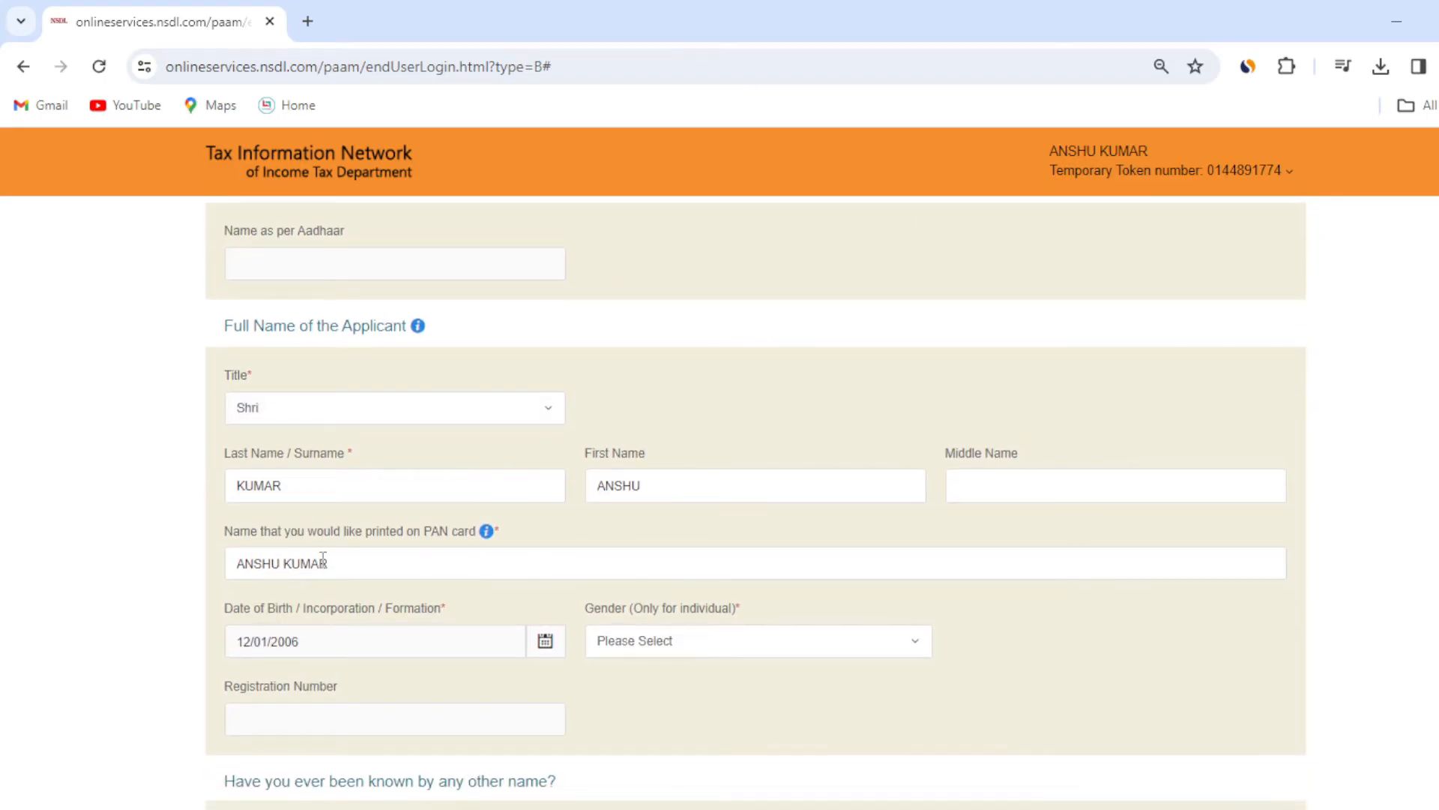
pyautogui.click(669, 646)
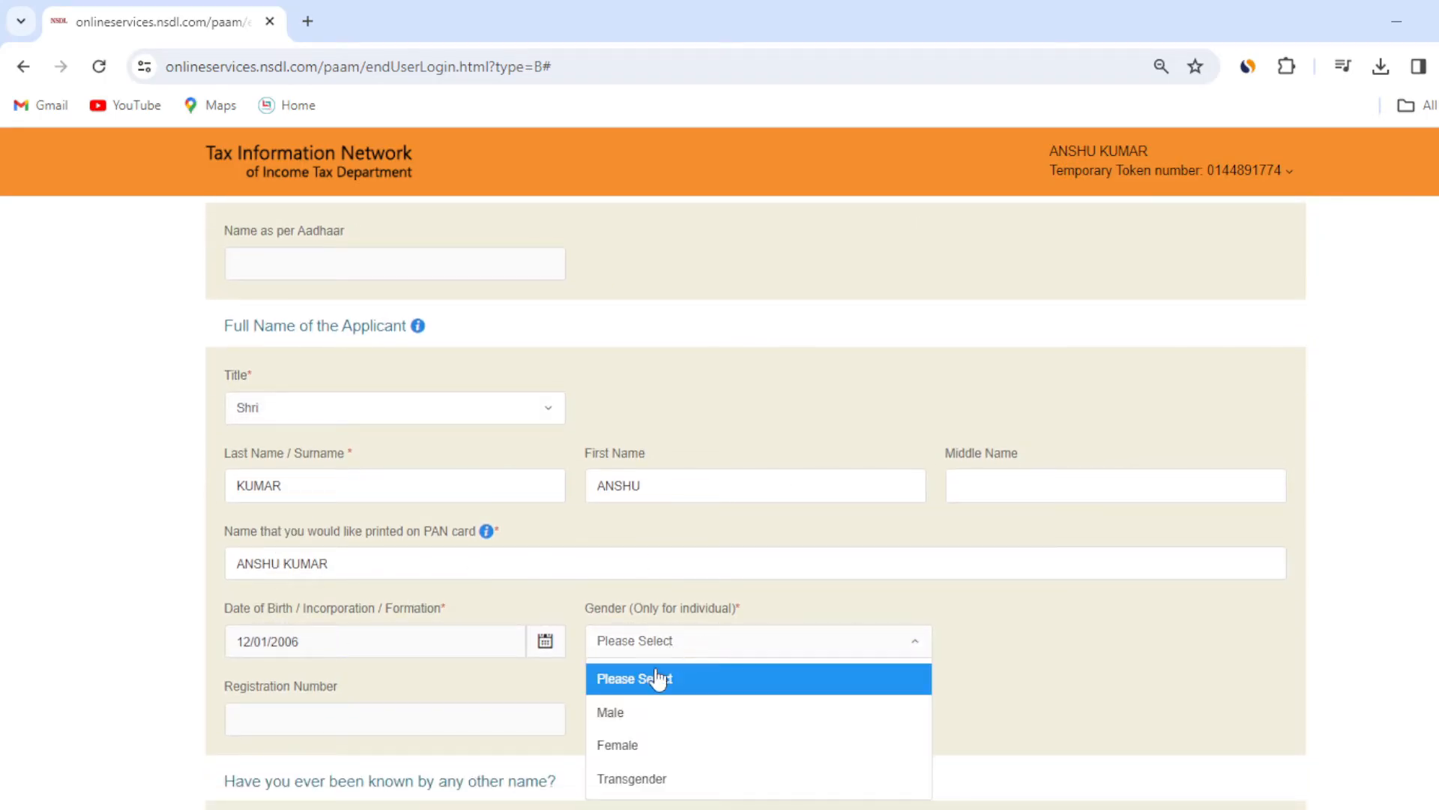
pyautogui.click(611, 712)
# Step: Enter the father's surname and first name in the parents' details section
pyautogui.scroll(-1, 540, 718)
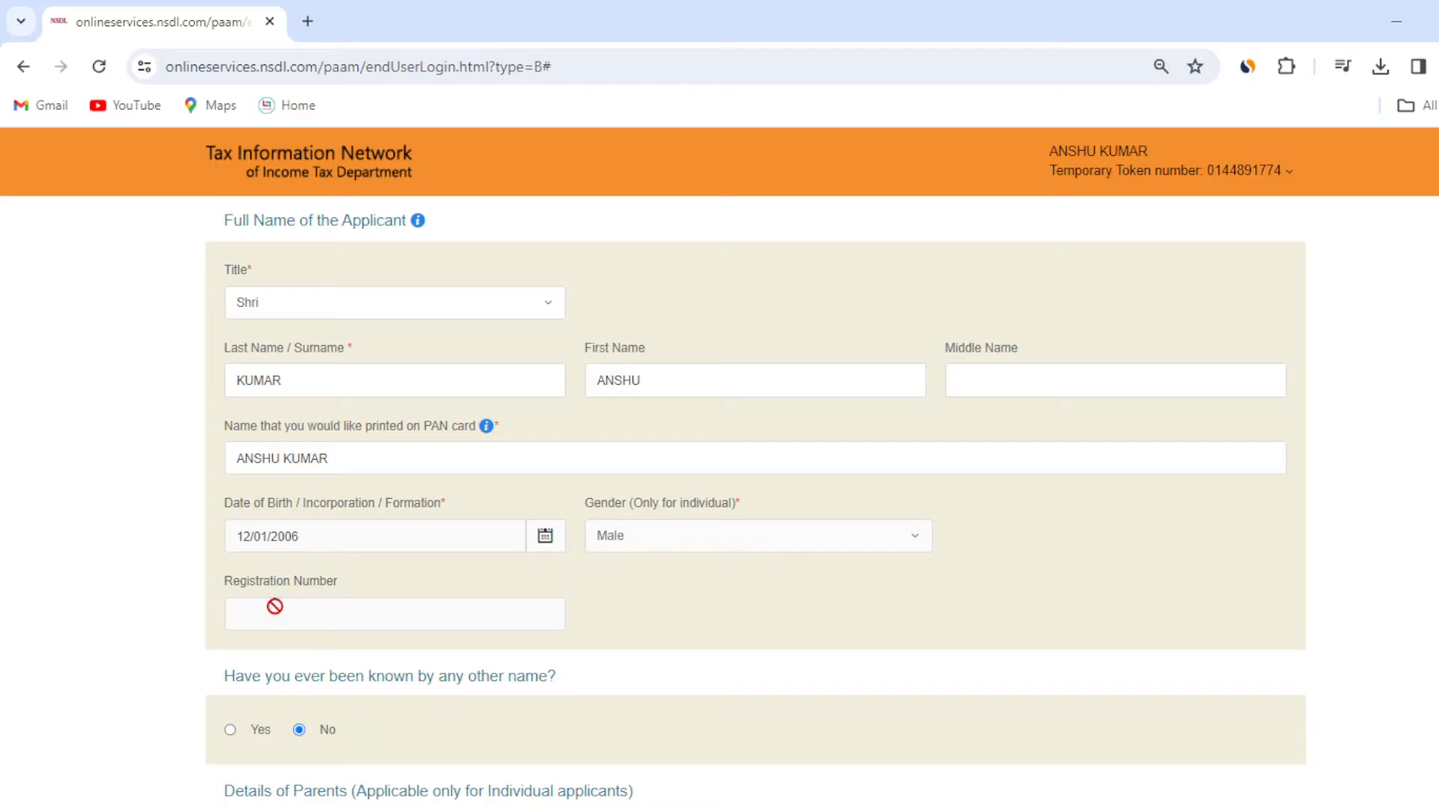
pyautogui.scroll(-2, 268, 691)
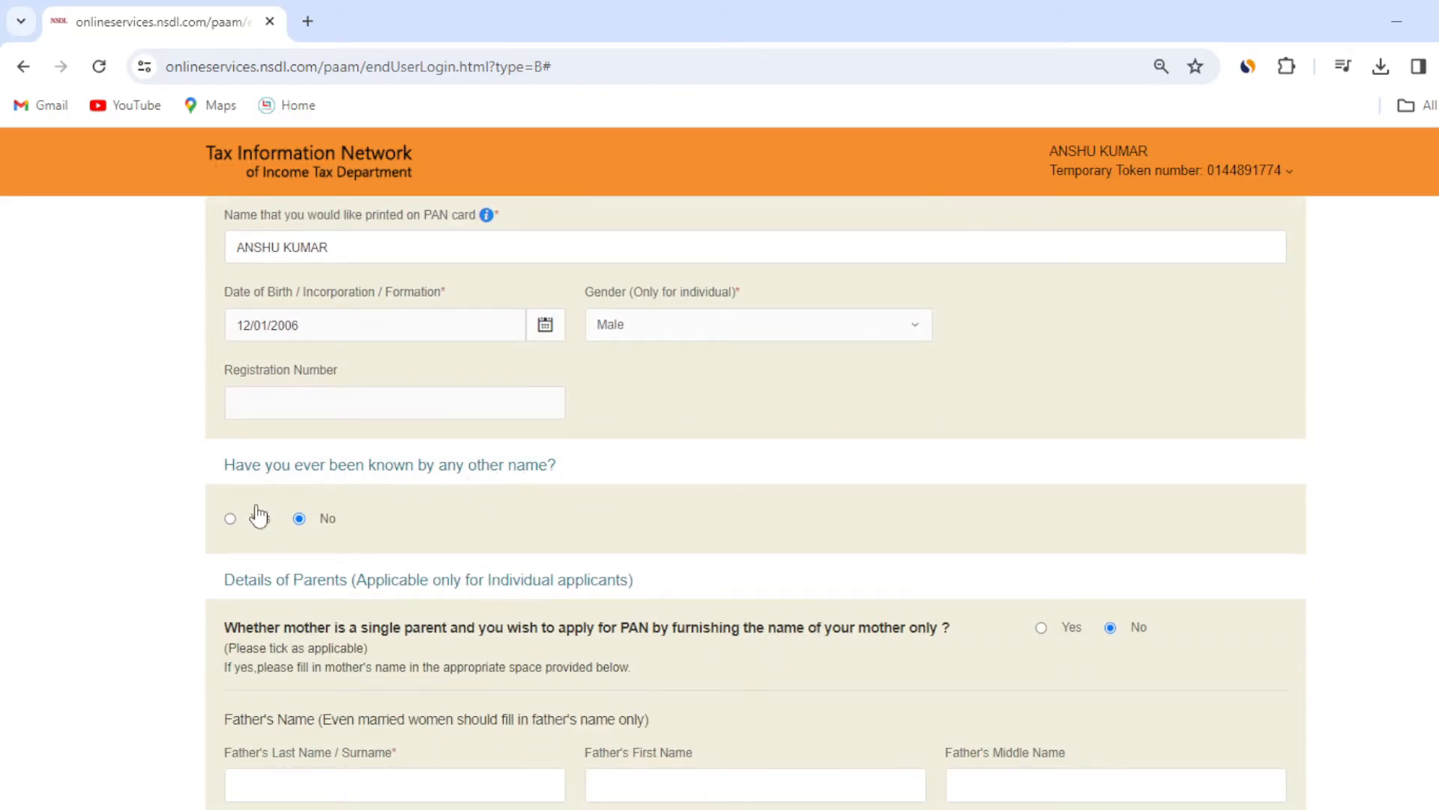
pyautogui.scroll(-2, 276, 552)
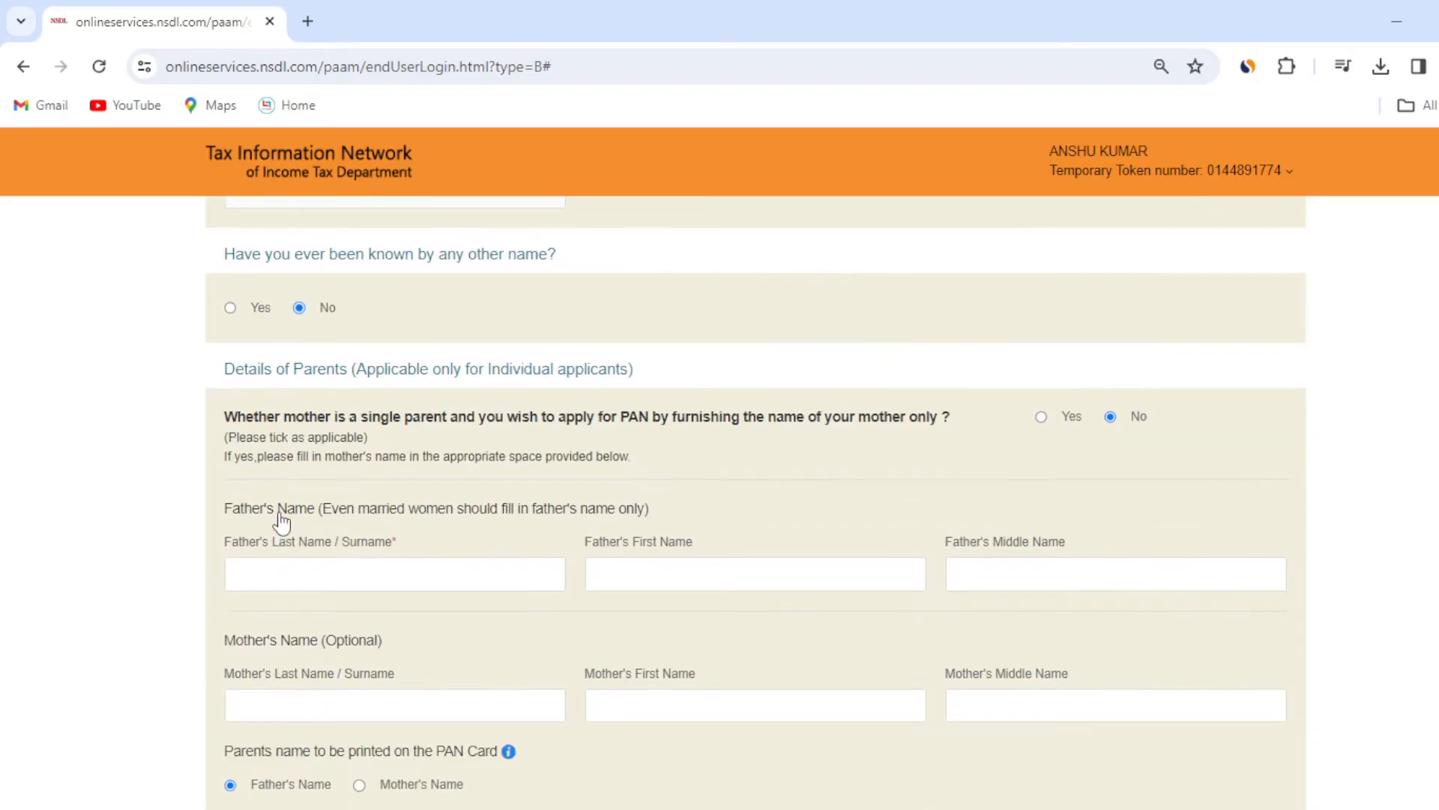
pyautogui.click(285, 567)
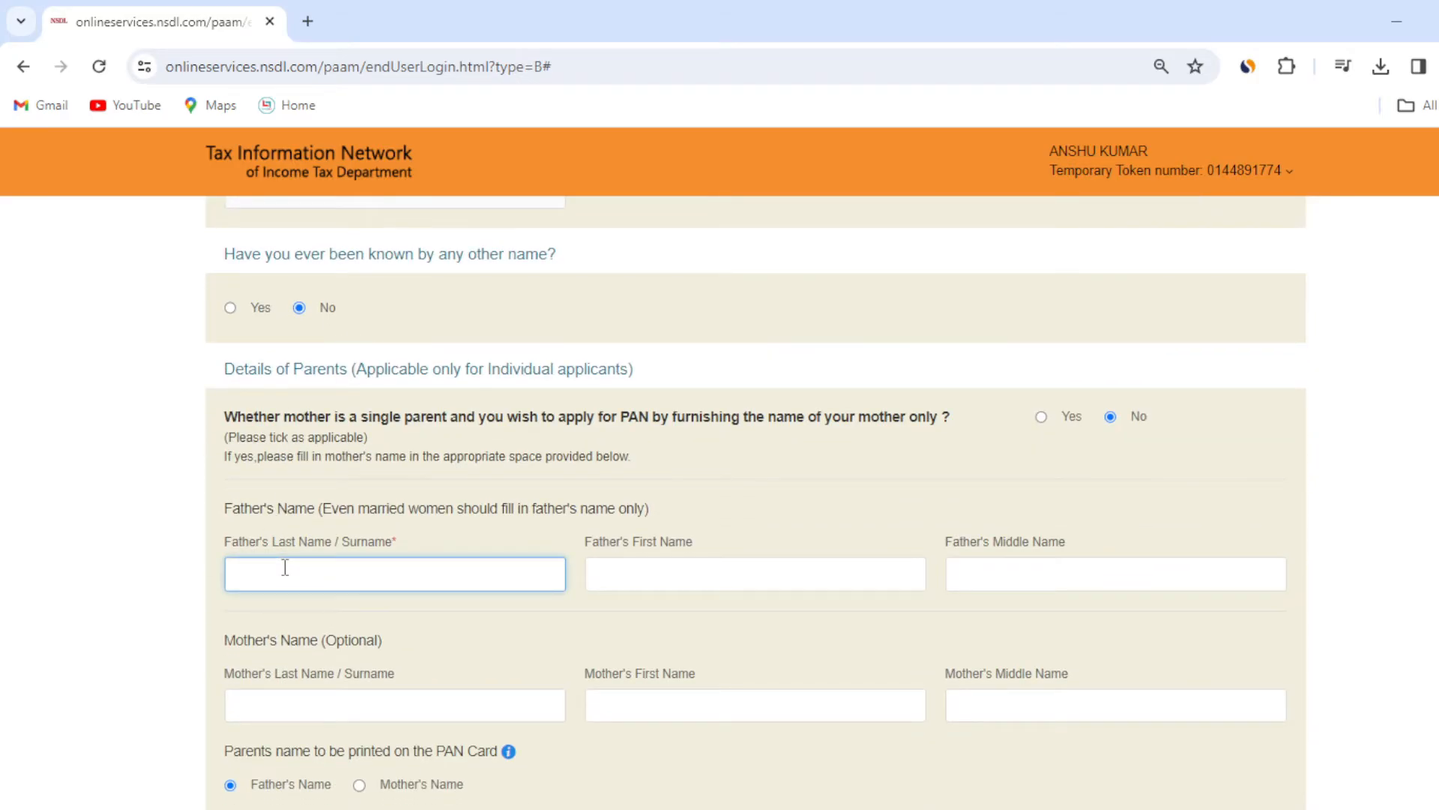
pyautogui.write('KUMAR')
pyautogui.click(674, 568)
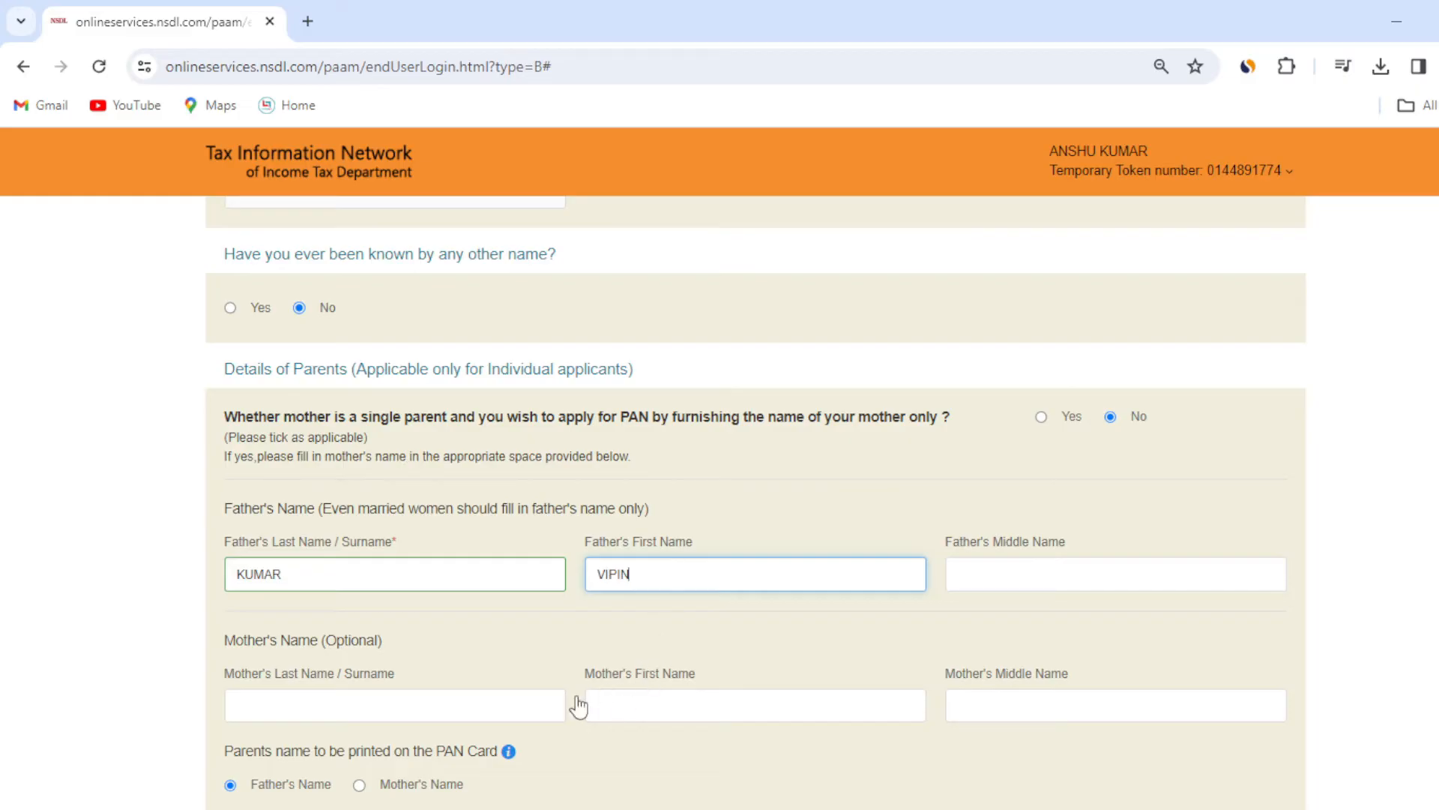
# Step: Enter the mother's surname and first name, keep Father's Name for printing, and continue to contact details
pyautogui.click(360, 708)
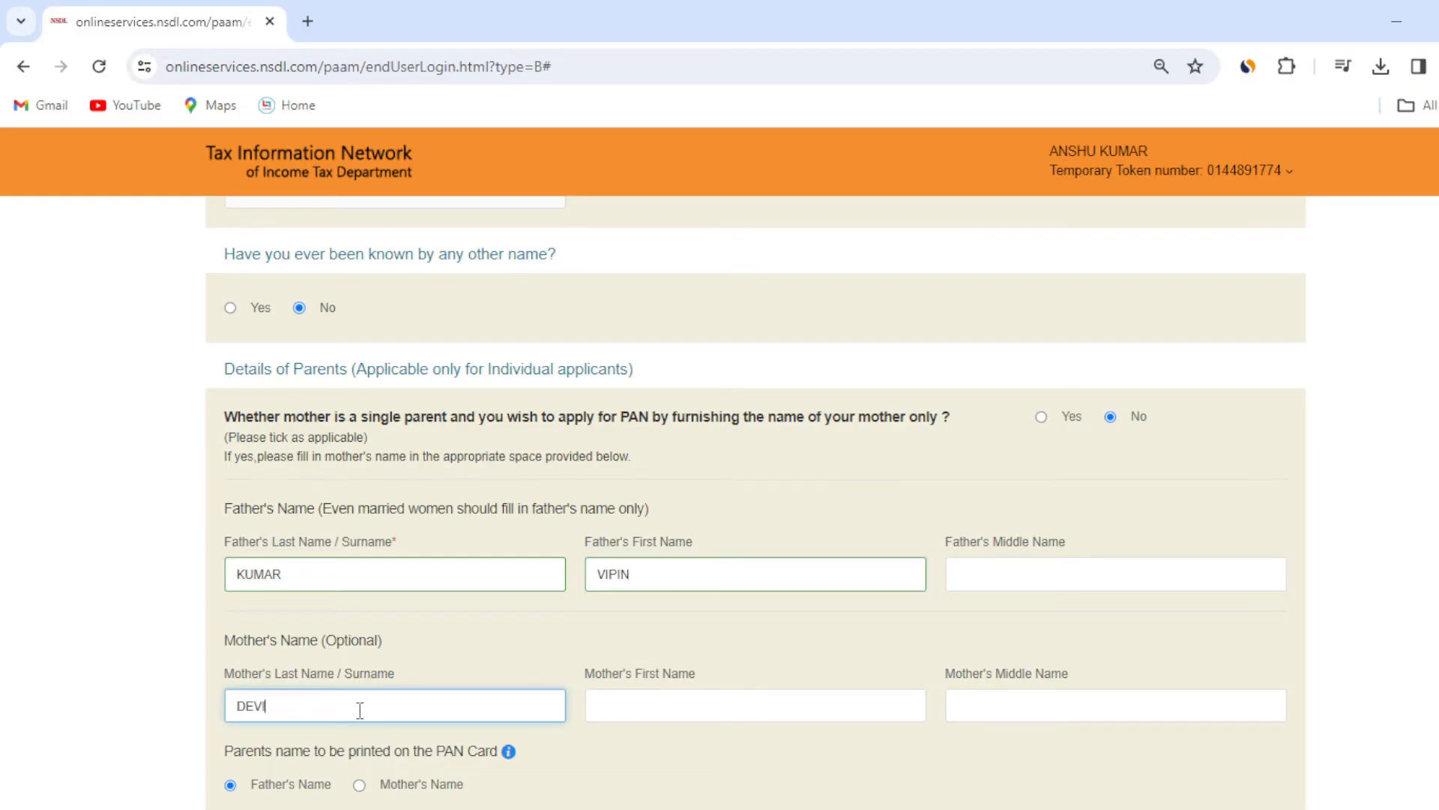
pyautogui.click(638, 703)
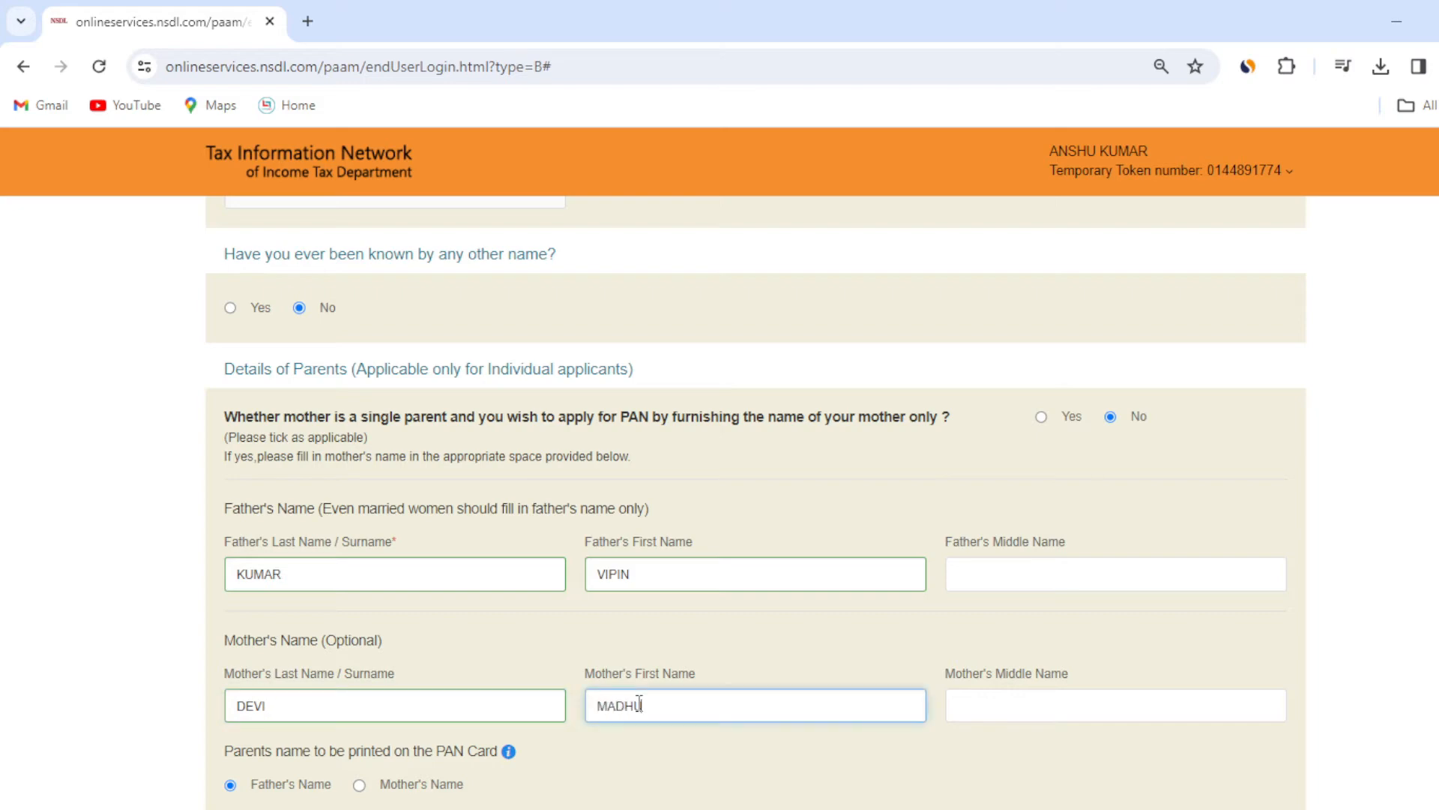
pyautogui.scroll(-2, 412, 783)
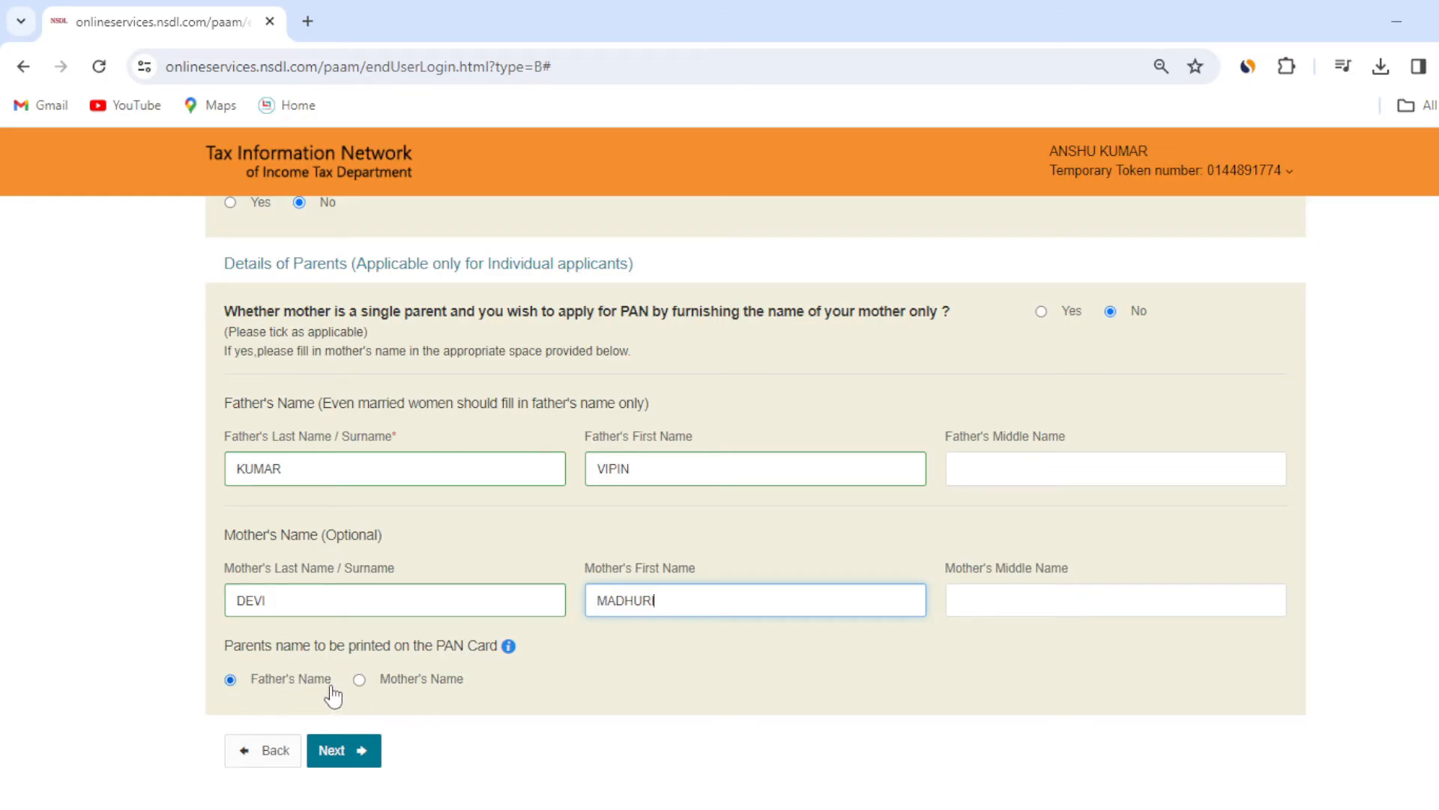
pyautogui.click(348, 753)
# Step: Tick Salary as the applicant's source of income
pyautogui.scroll(-3, 345, 632)
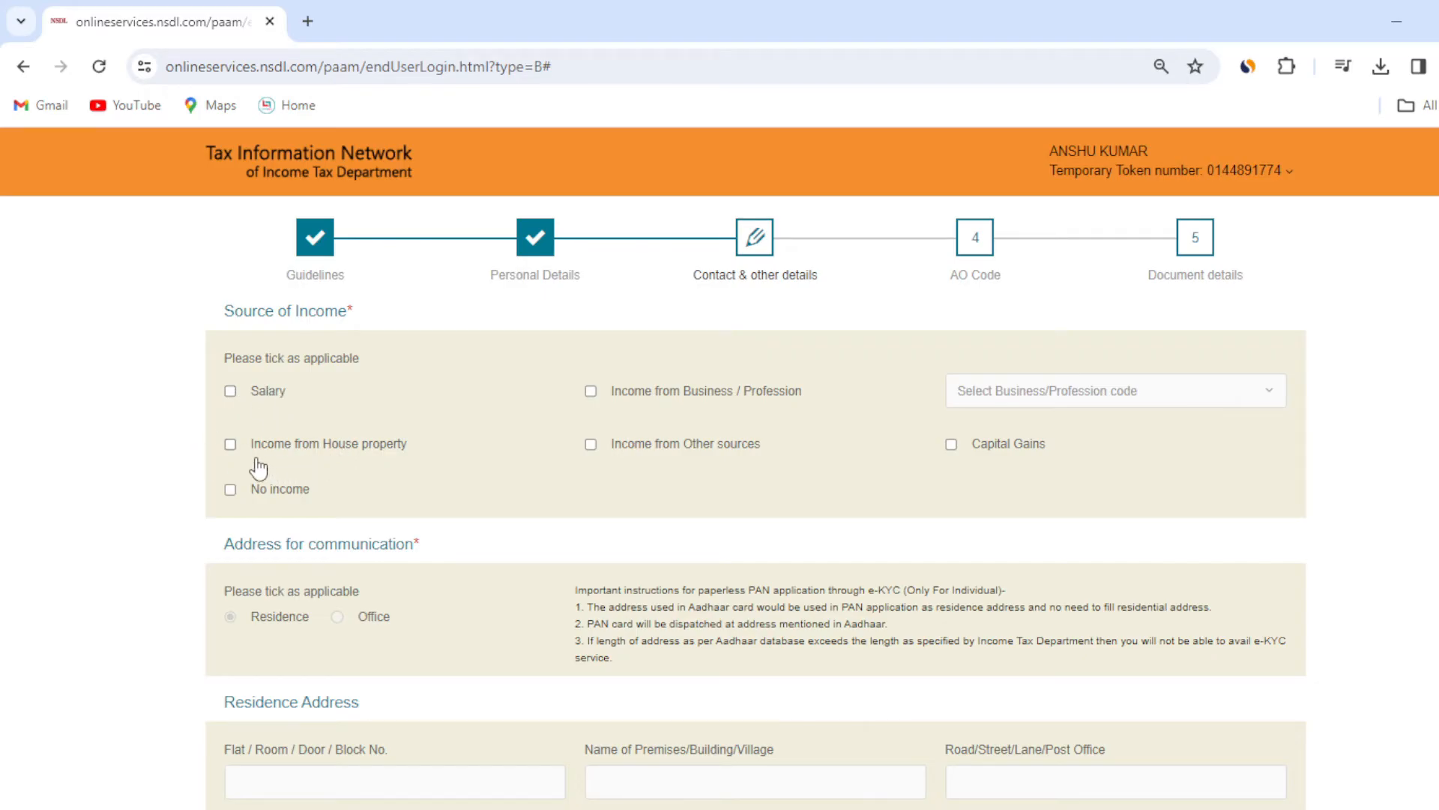
pyautogui.click(230, 391)
# Step: Fill in the office name WIZARD TECH COMPUTER ACADEMY and the rest of the office address details
pyautogui.scroll(-1, 585, 538)
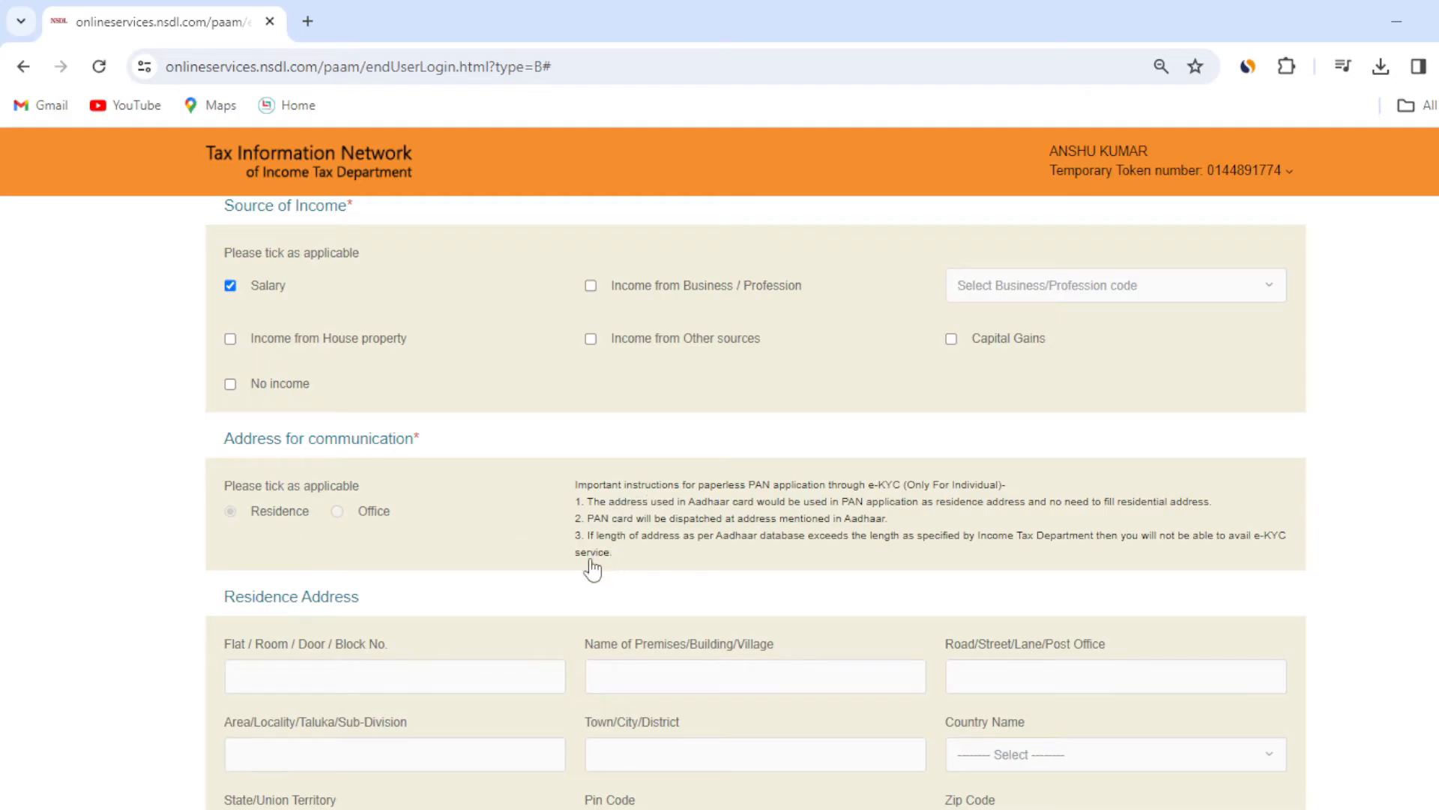
pyautogui.scroll(-1, 555, 577)
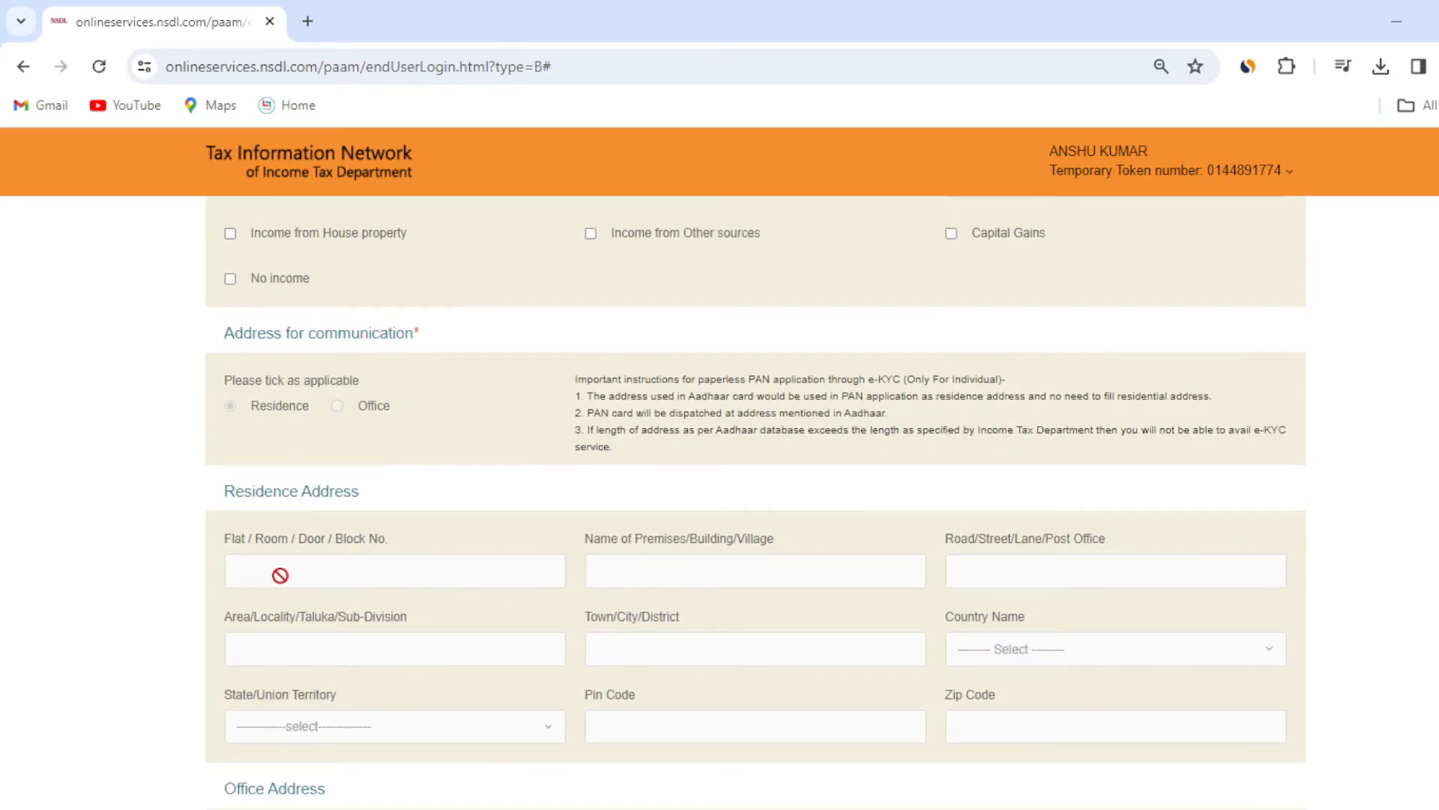
pyautogui.scroll(-1, 280, 572)
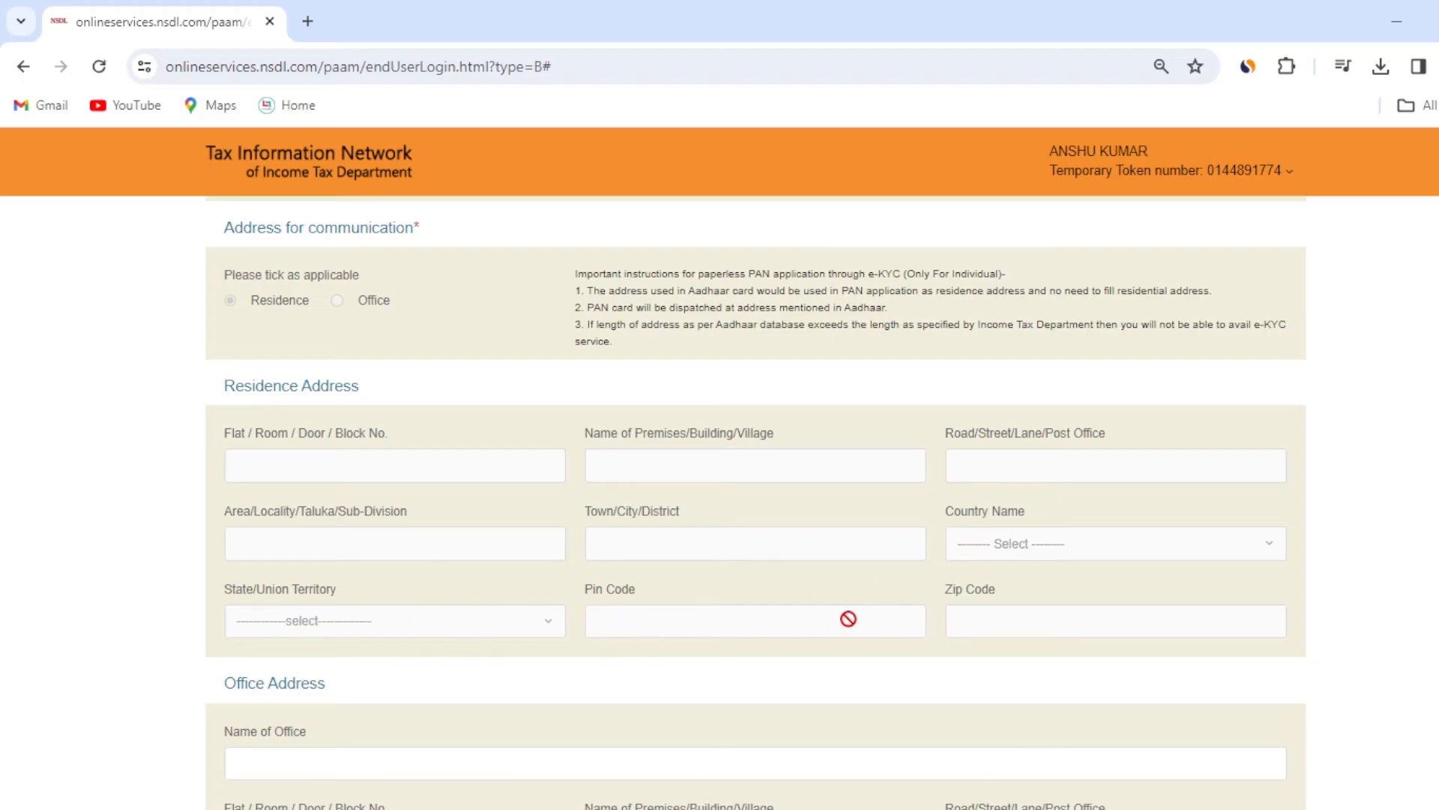
pyautogui.scroll(-2, 437, 659)
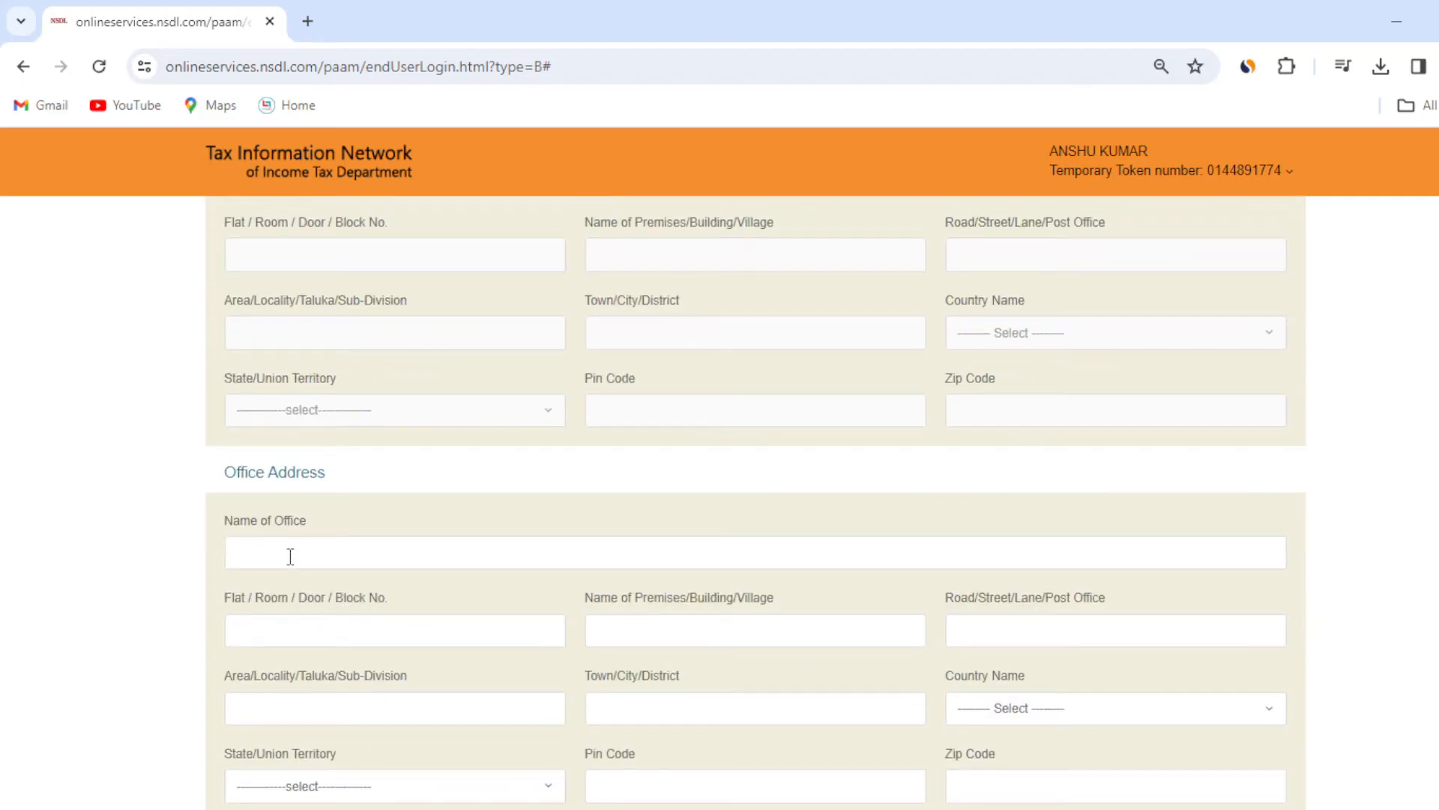
pyautogui.scroll(-1, 283, 524)
pyautogui.scroll(-1, 283, 542)
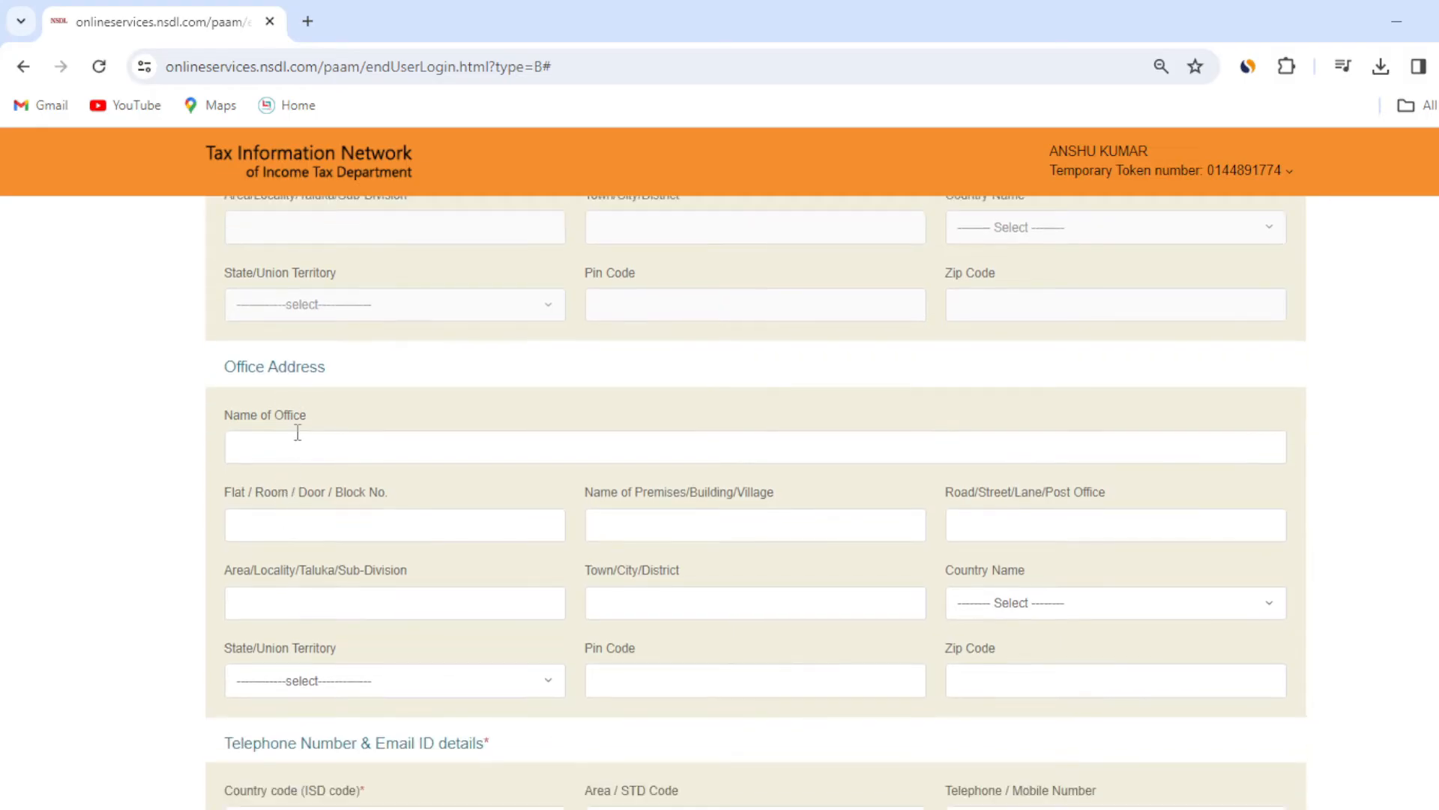
pyautogui.click(287, 443)
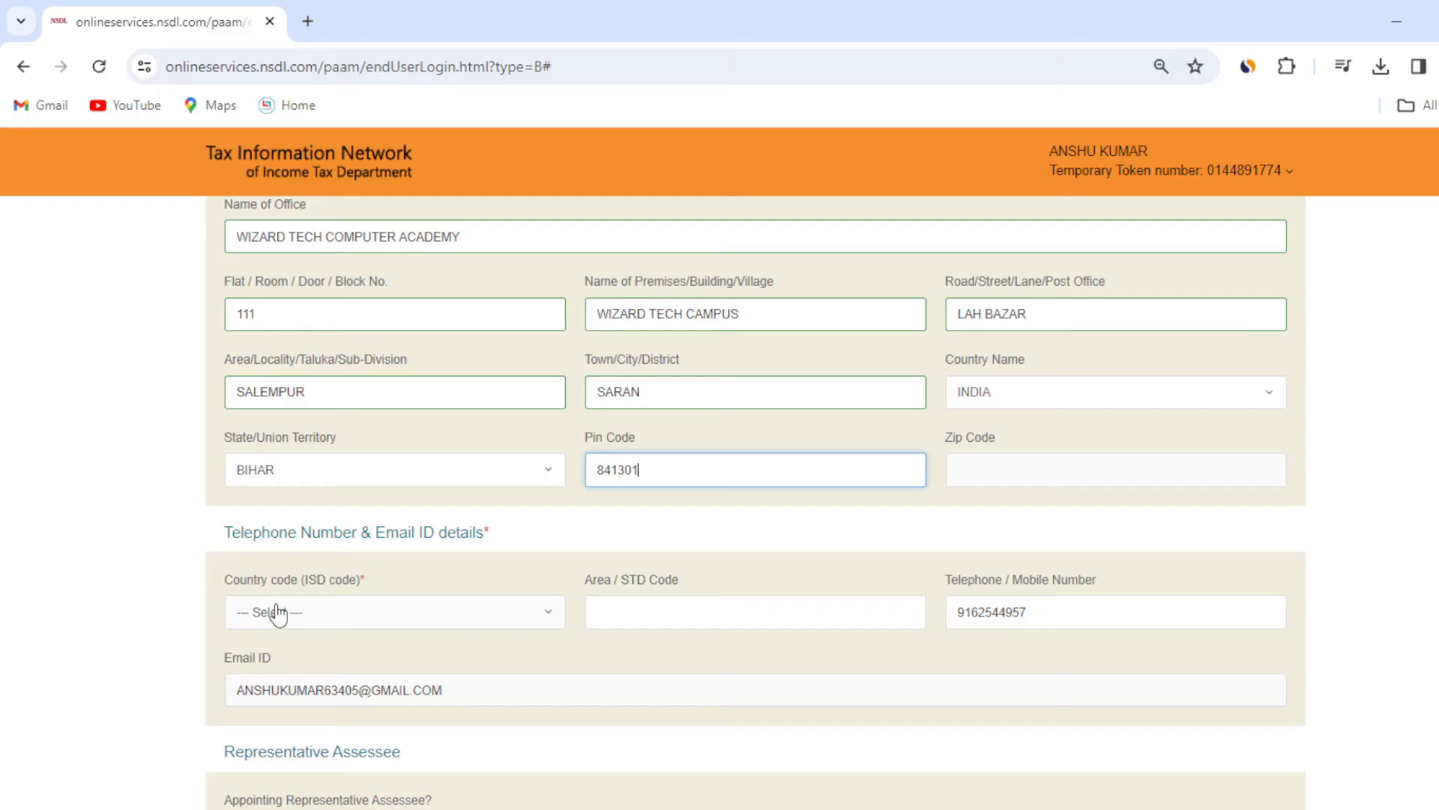
# Step: Set the ISD country code to INDIA (91), enter 91 as the STD code, and continue to AO code
pyautogui.click(273, 610)
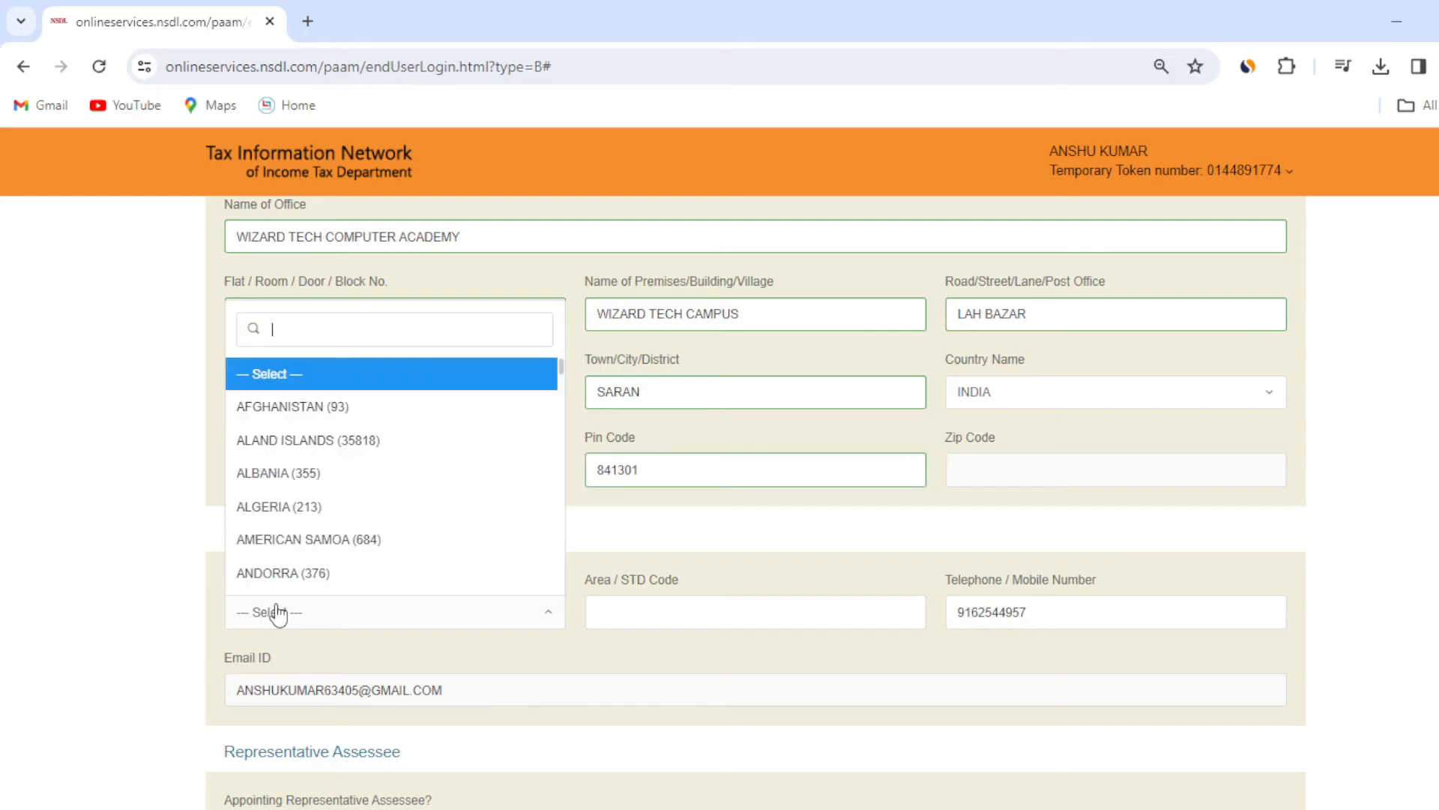
pyautogui.write('indi')
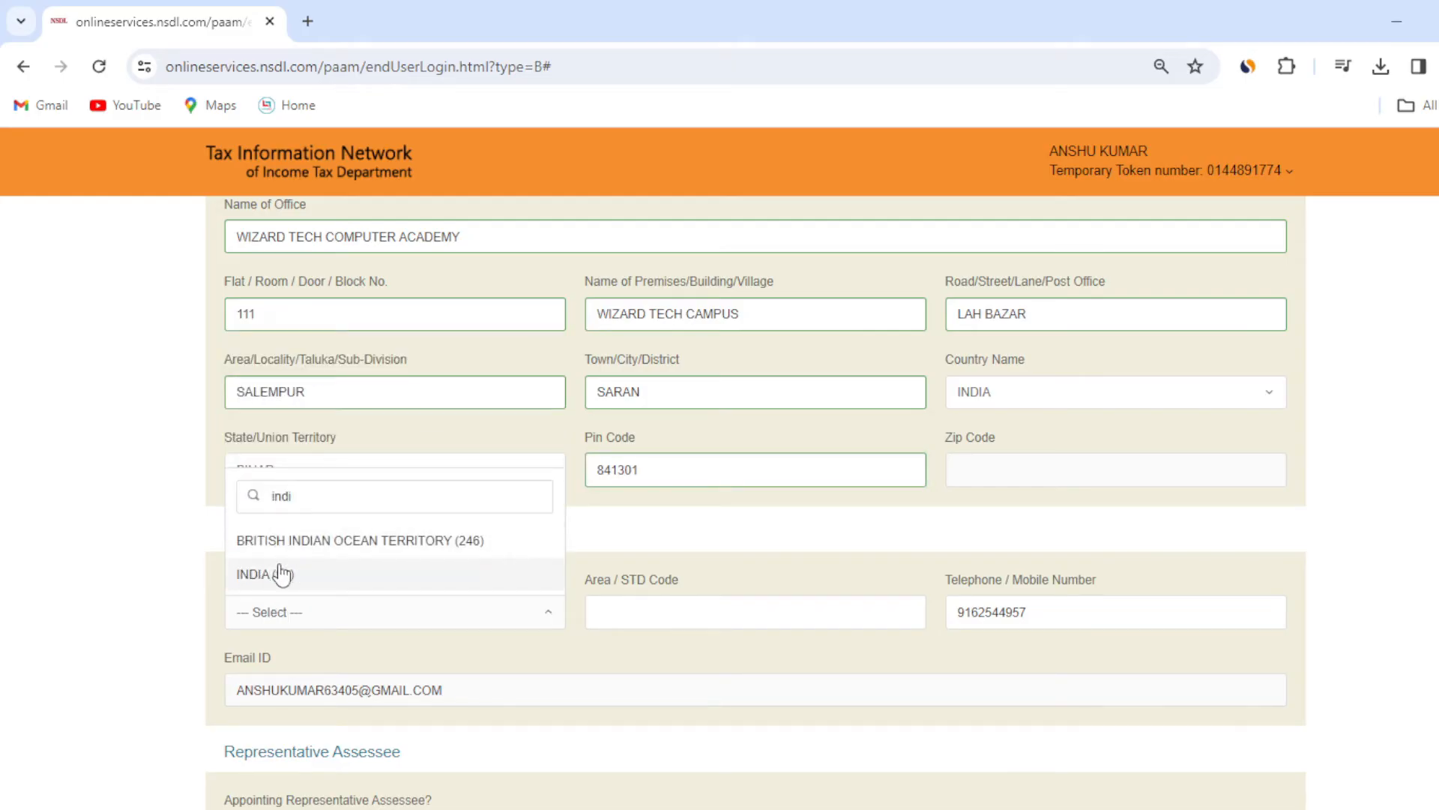
pyautogui.click(283, 572)
pyautogui.click(658, 612)
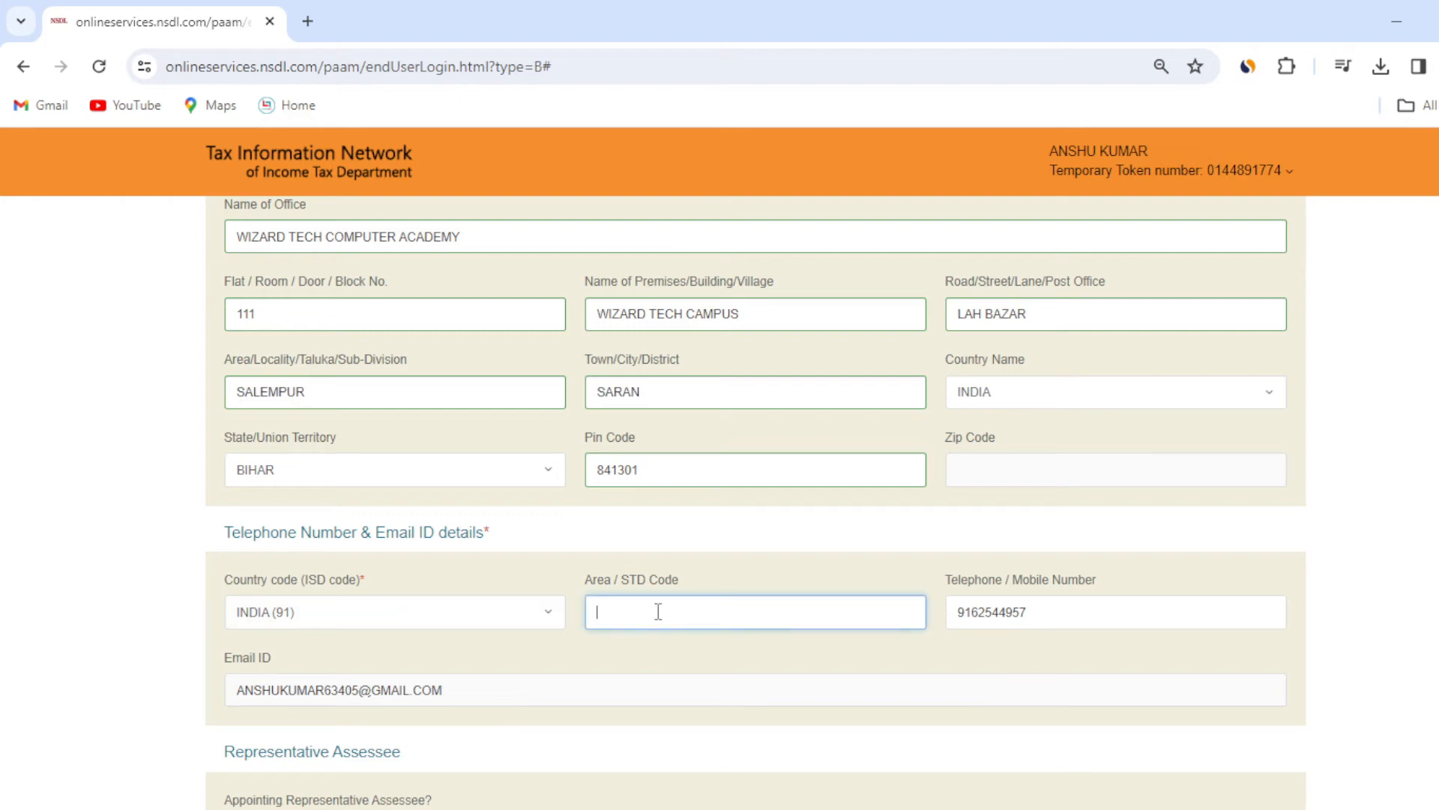
pyautogui.write('91')
pyautogui.scroll(-2, 658, 611)
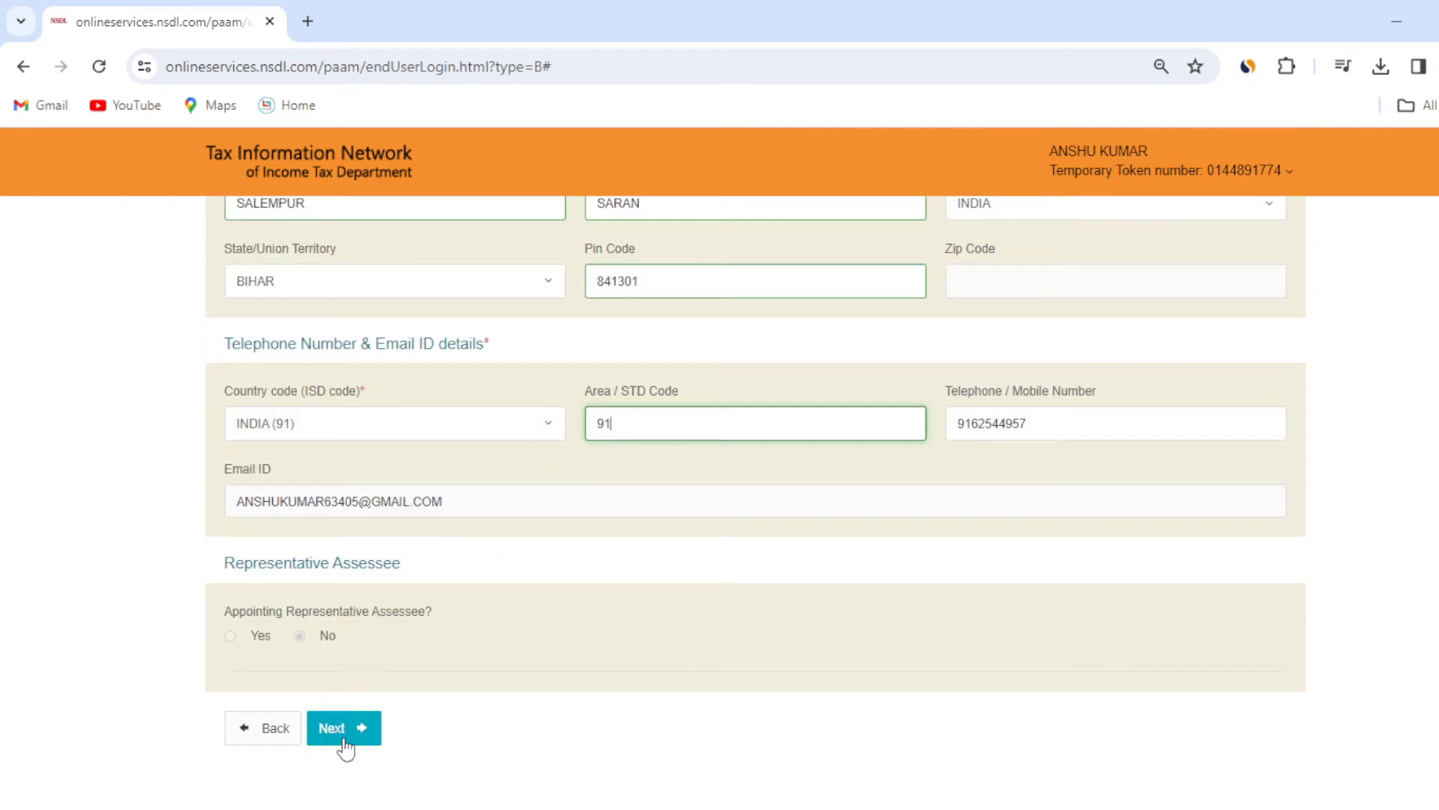
pyautogui.click(344, 729)
# Step: Look up AO codes for Indian Citizens with state BIHAR and city CHAPRA
pyautogui.scroll(-1, 510, 658)
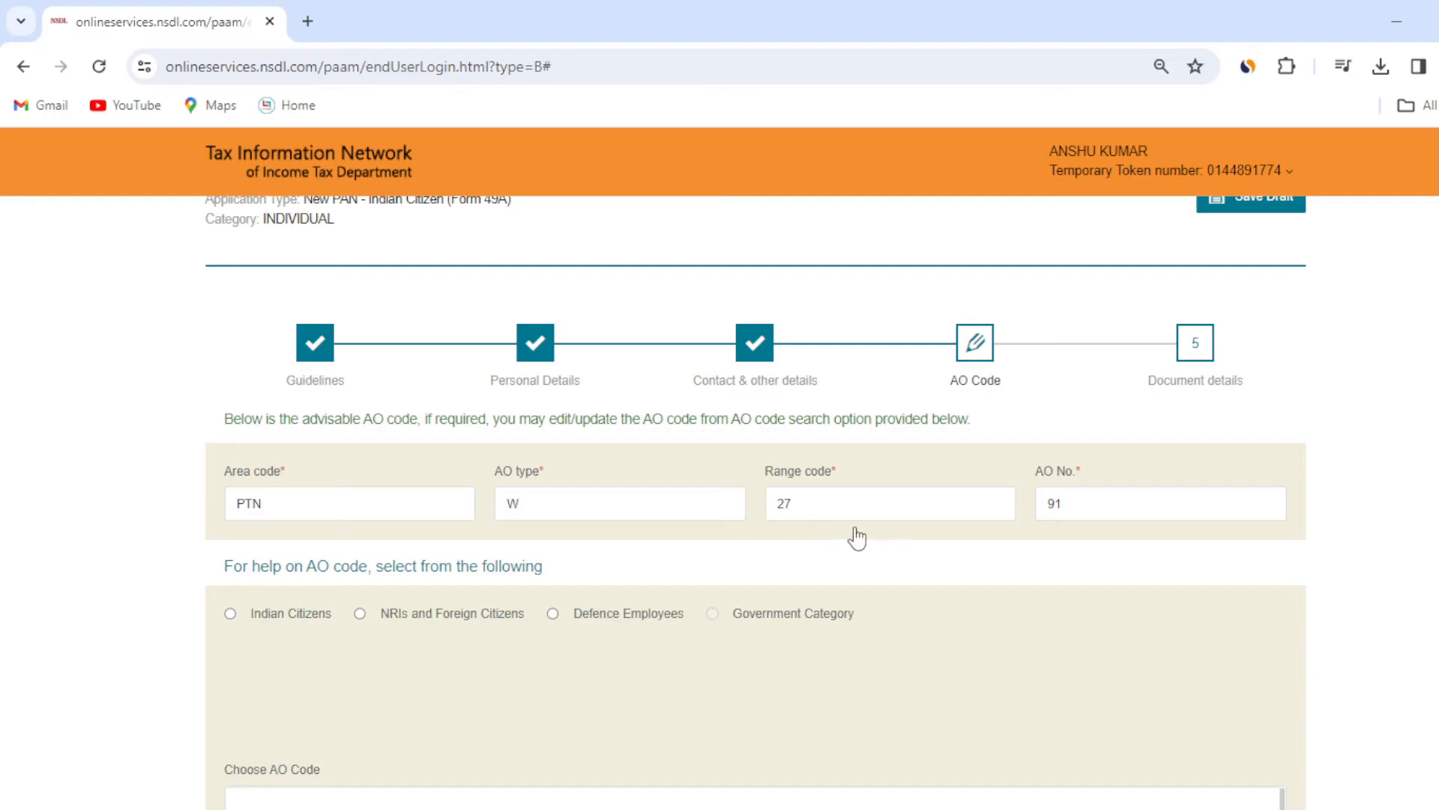
pyautogui.scroll(-3, 576, 615)
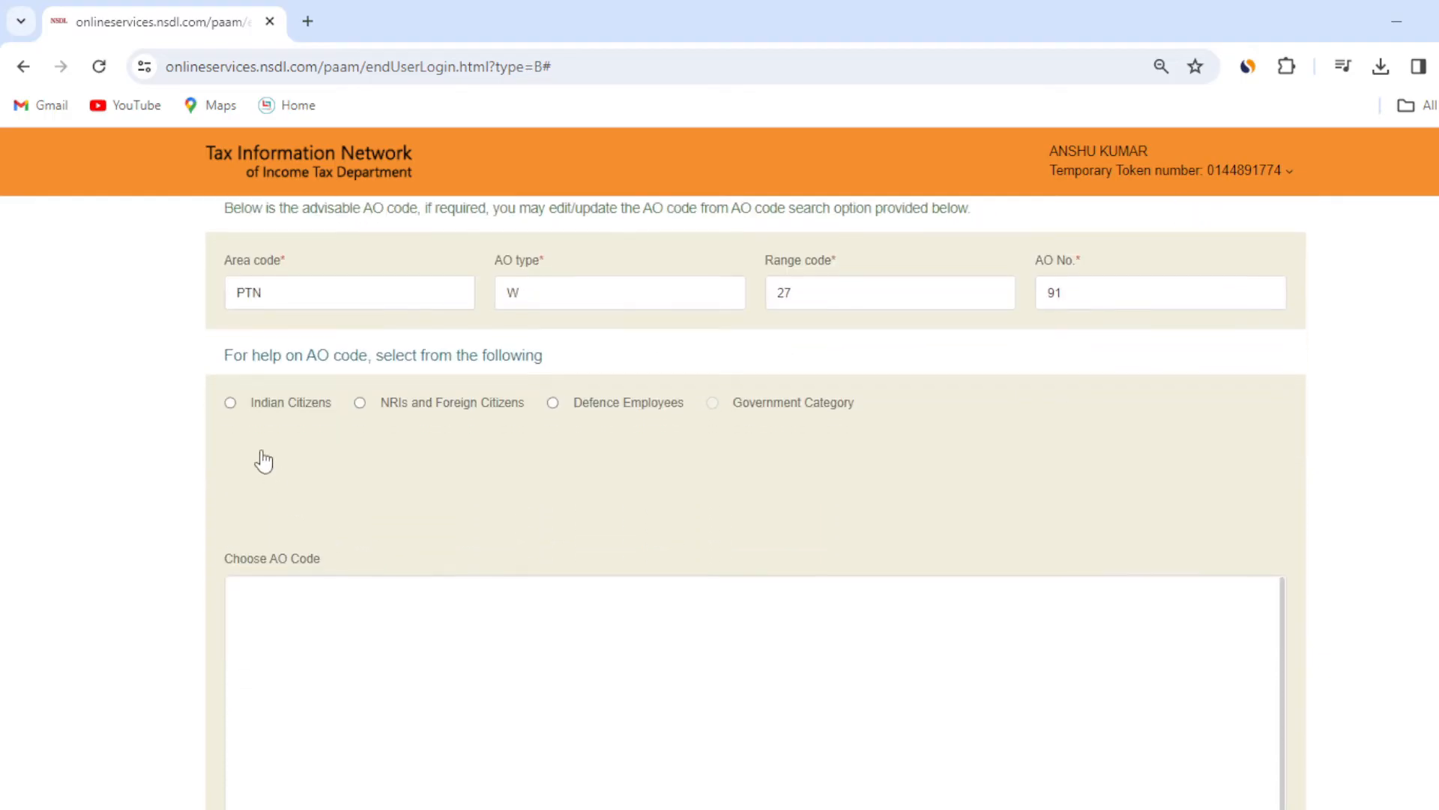
pyautogui.click(230, 403)
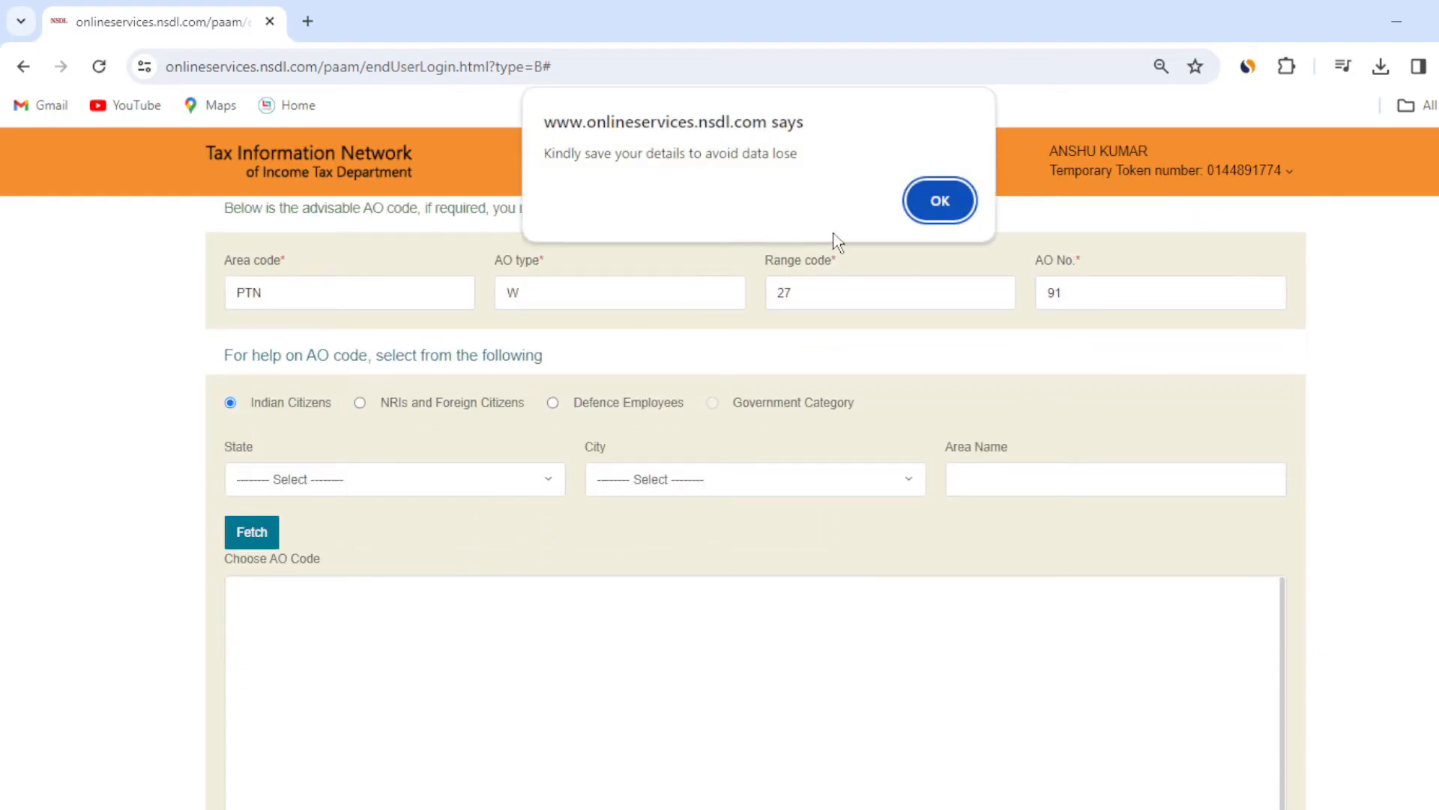
pyautogui.click(937, 201)
pyautogui.click(302, 488)
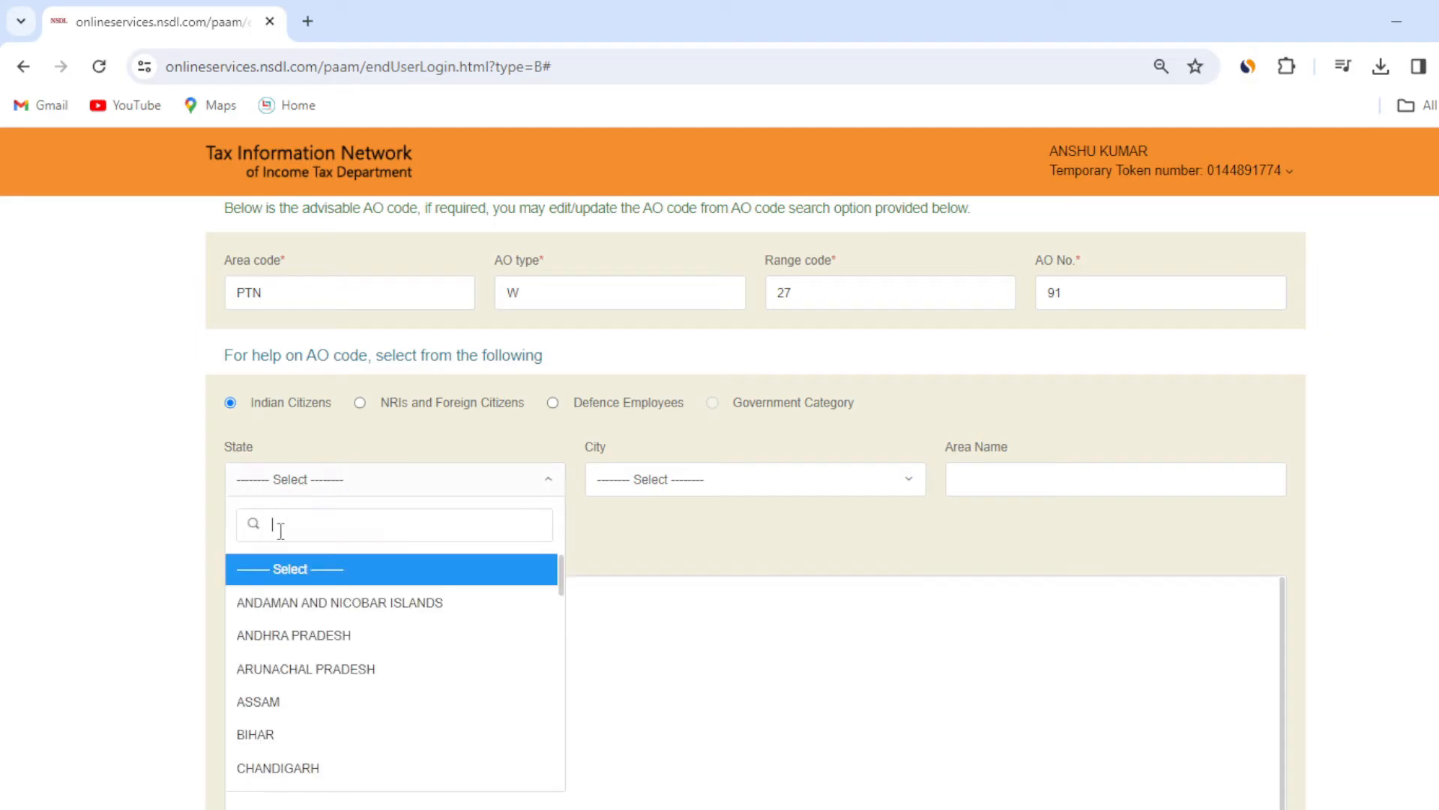
pyautogui.click(254, 734)
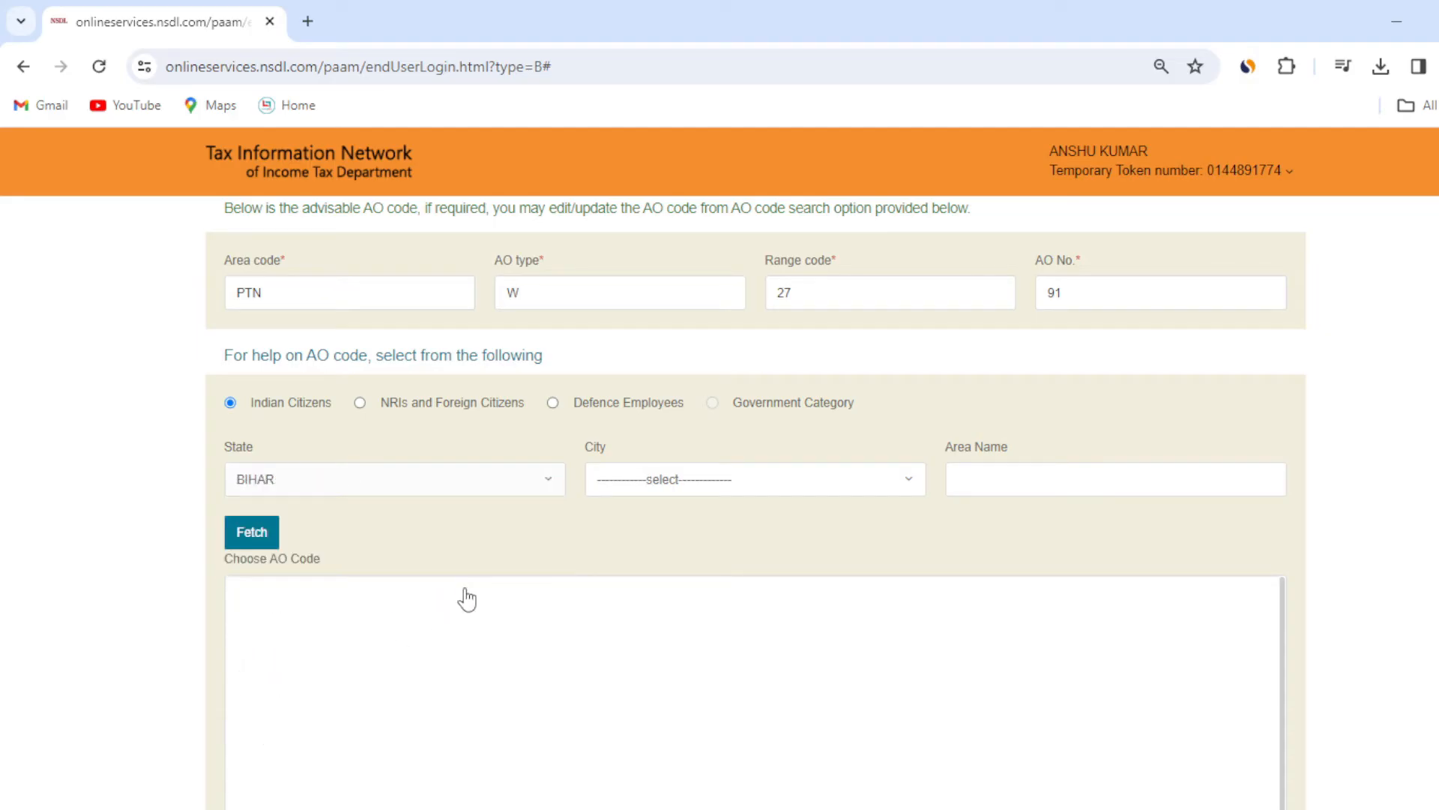
pyautogui.click(652, 492)
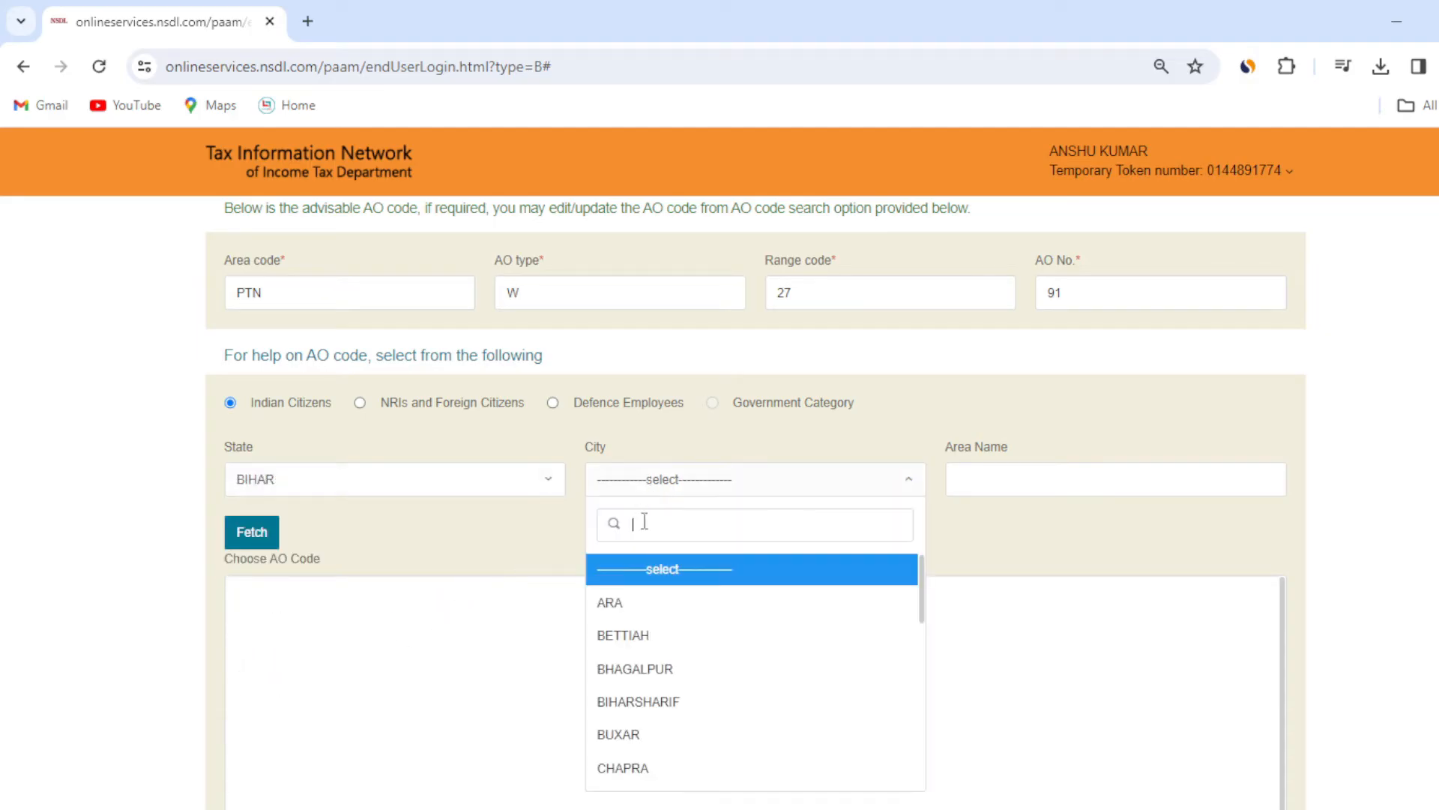
pyautogui.click(613, 769)
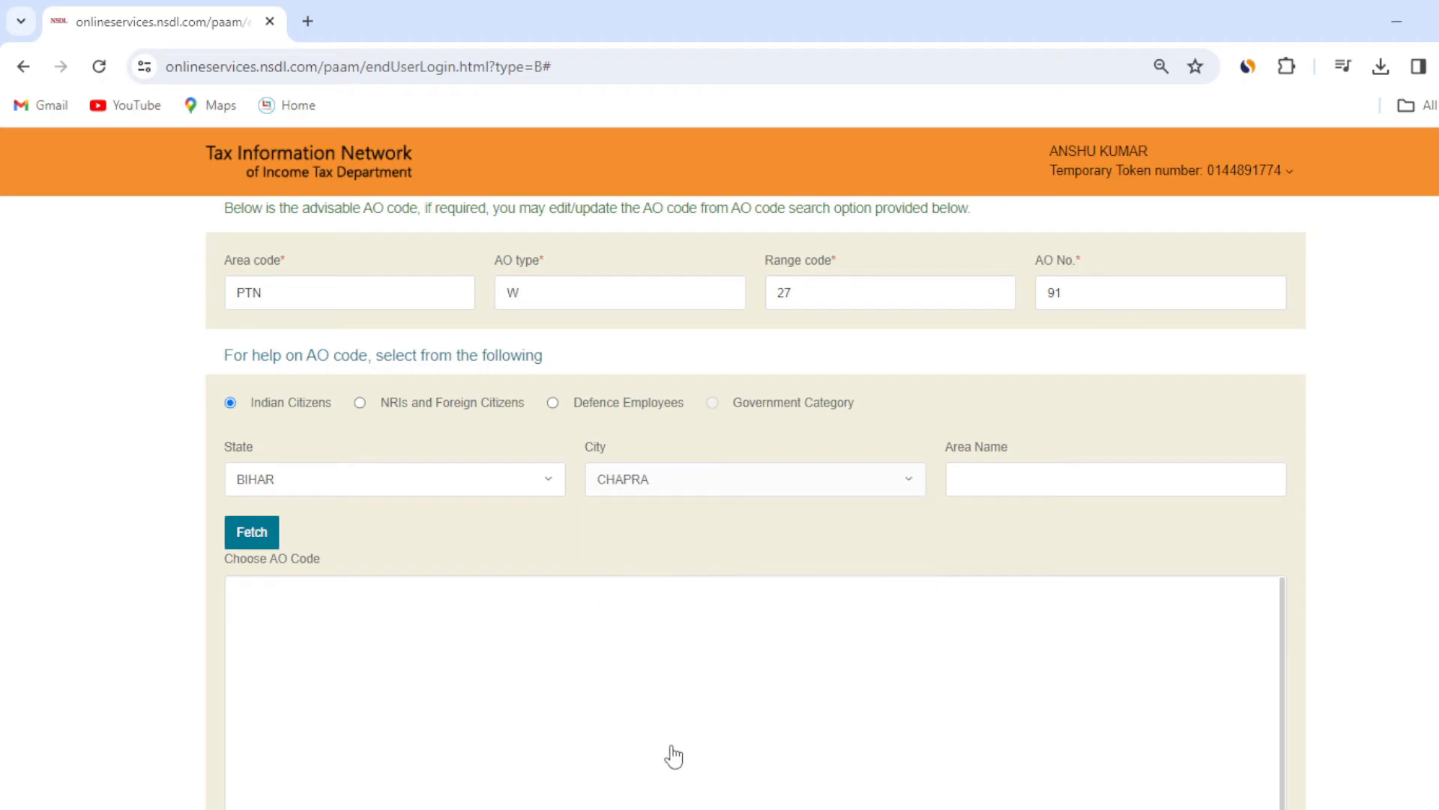
# Step: Fetch the AO codes, select ITO WARD 2(2), CHAPRA, and continue to document details
pyautogui.click(1008, 474)
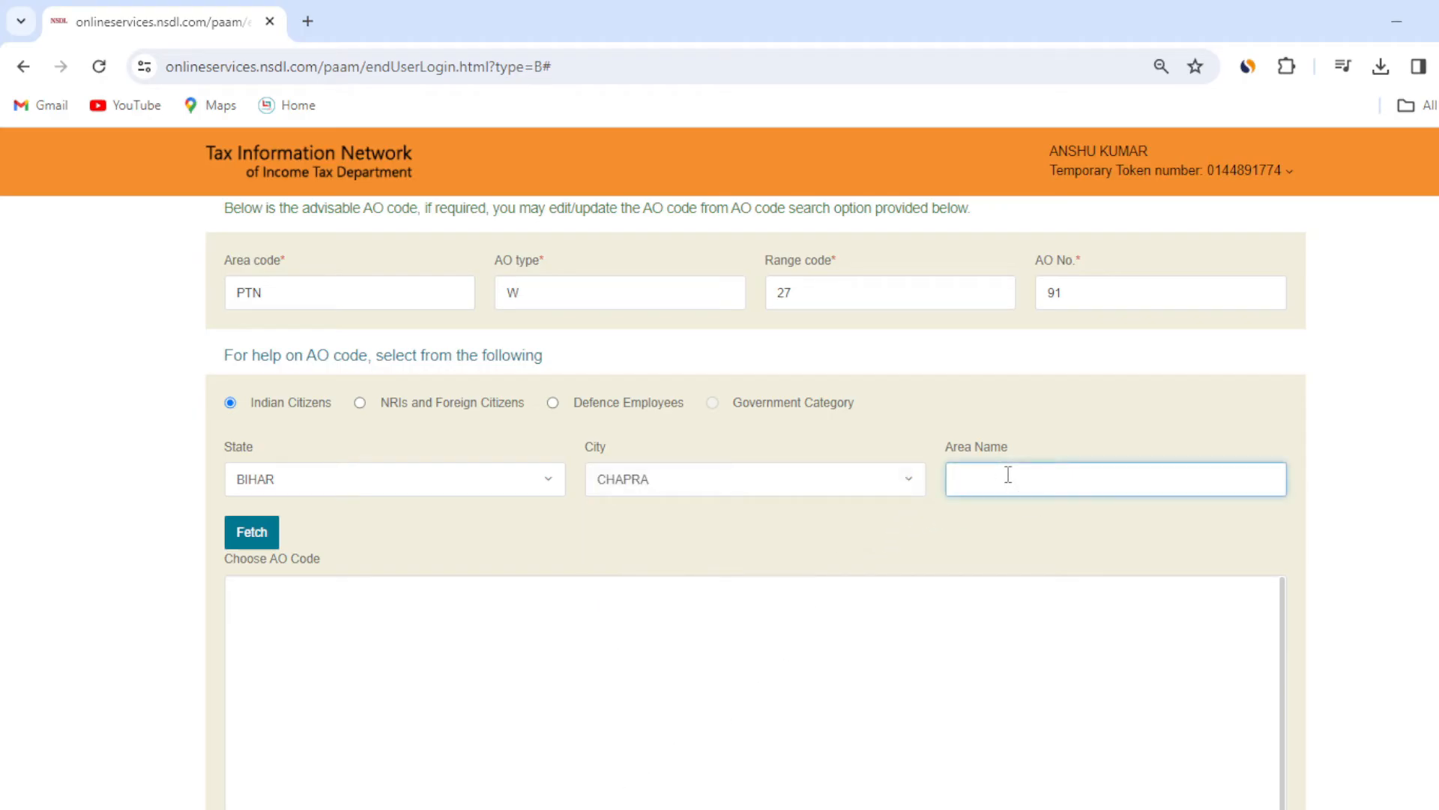
pyautogui.scroll(-1, 1007, 474)
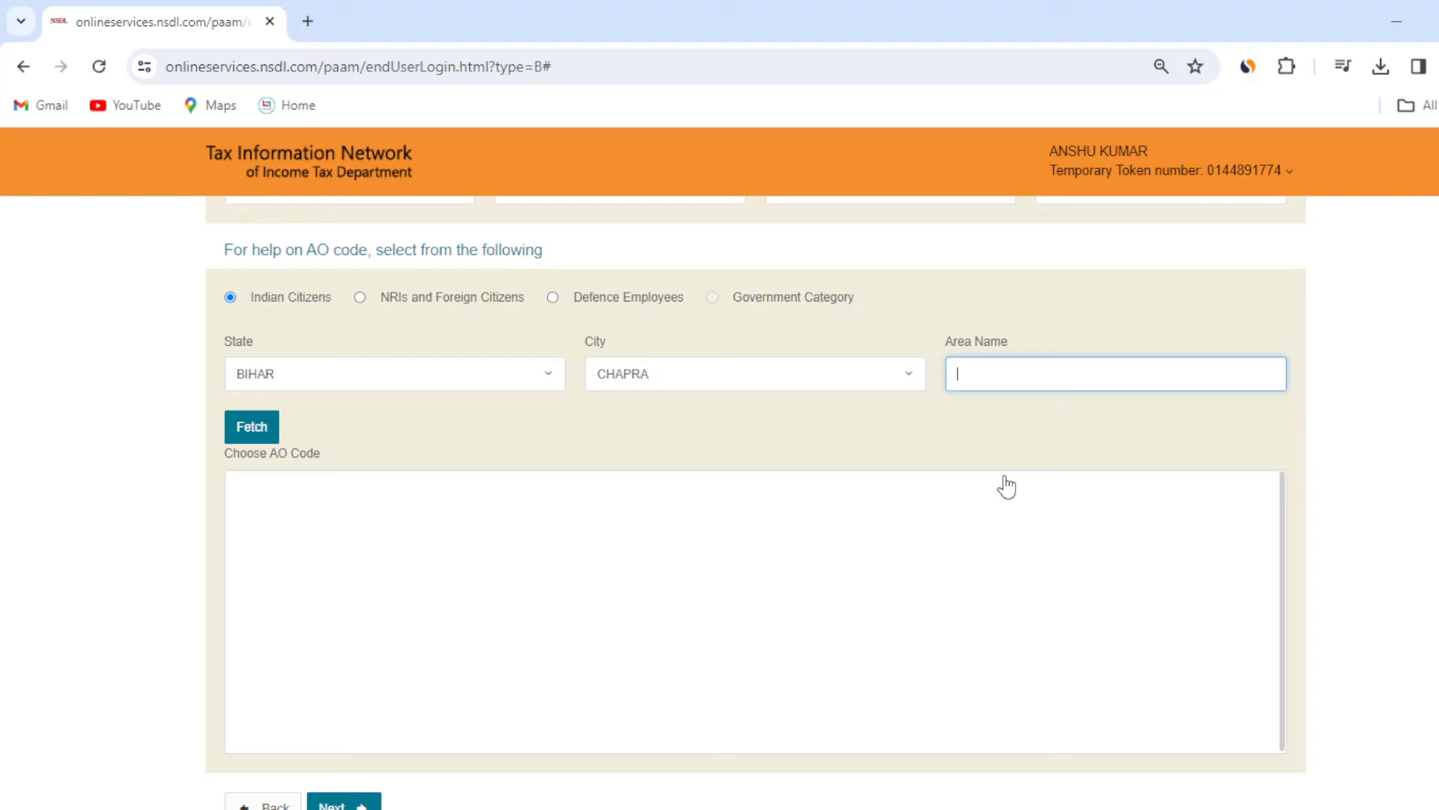
pyautogui.click(250, 426)
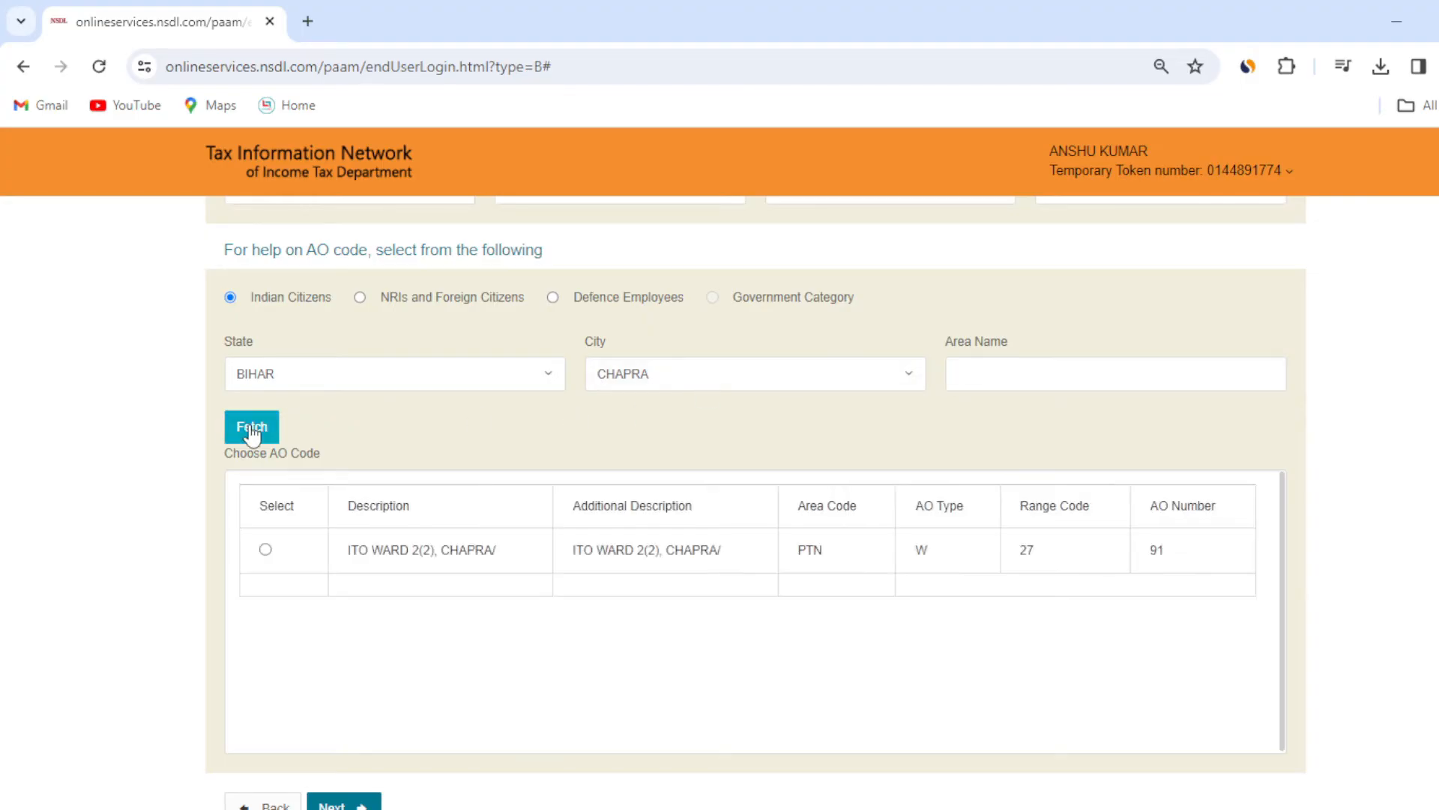
pyautogui.click(266, 549)
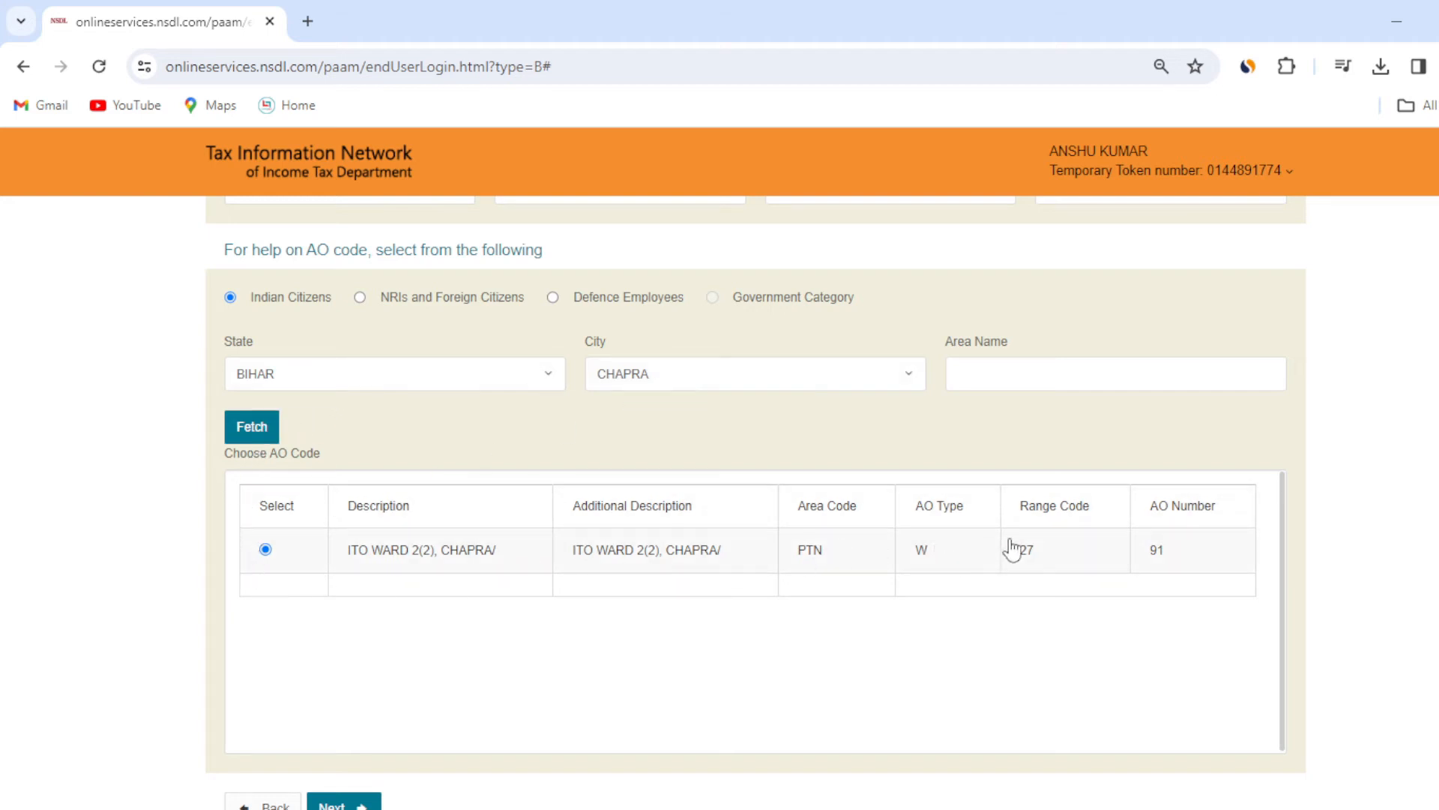
pyautogui.scroll(3, 315, 419)
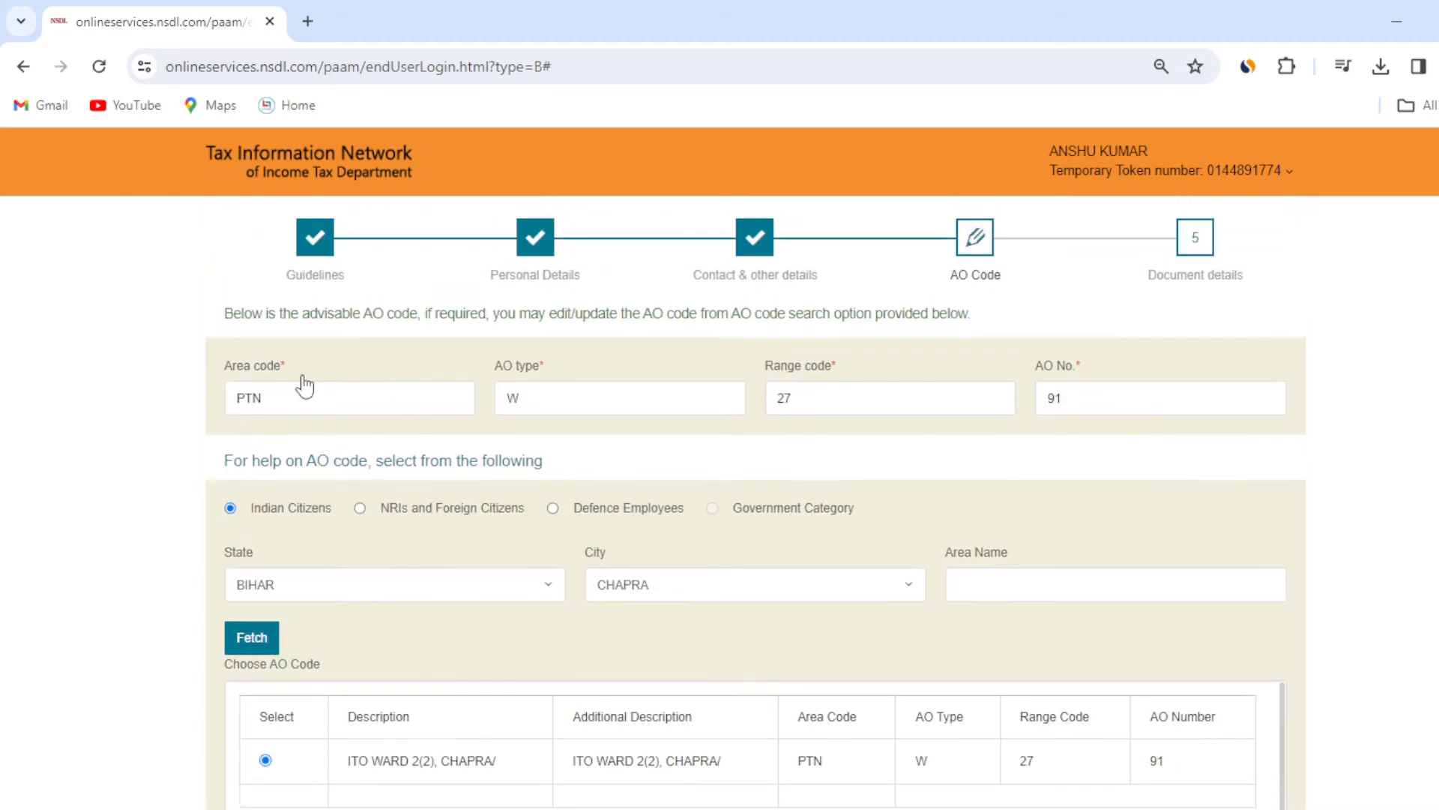
pyautogui.scroll(-4, 469, 620)
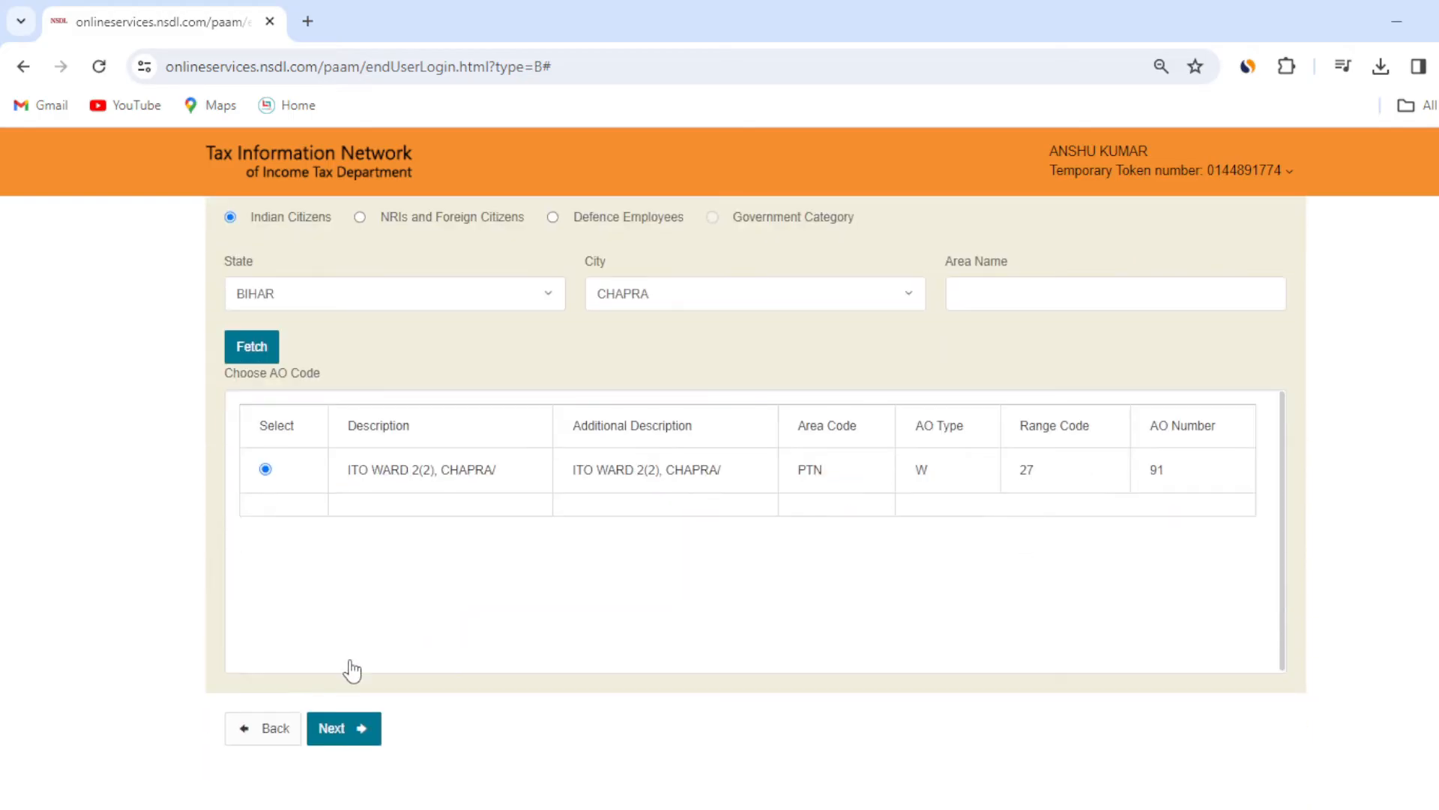
pyautogui.click(339, 731)
# Step: Set the declaration capacity to Himself/Herself
pyautogui.scroll(-1, 462, 585)
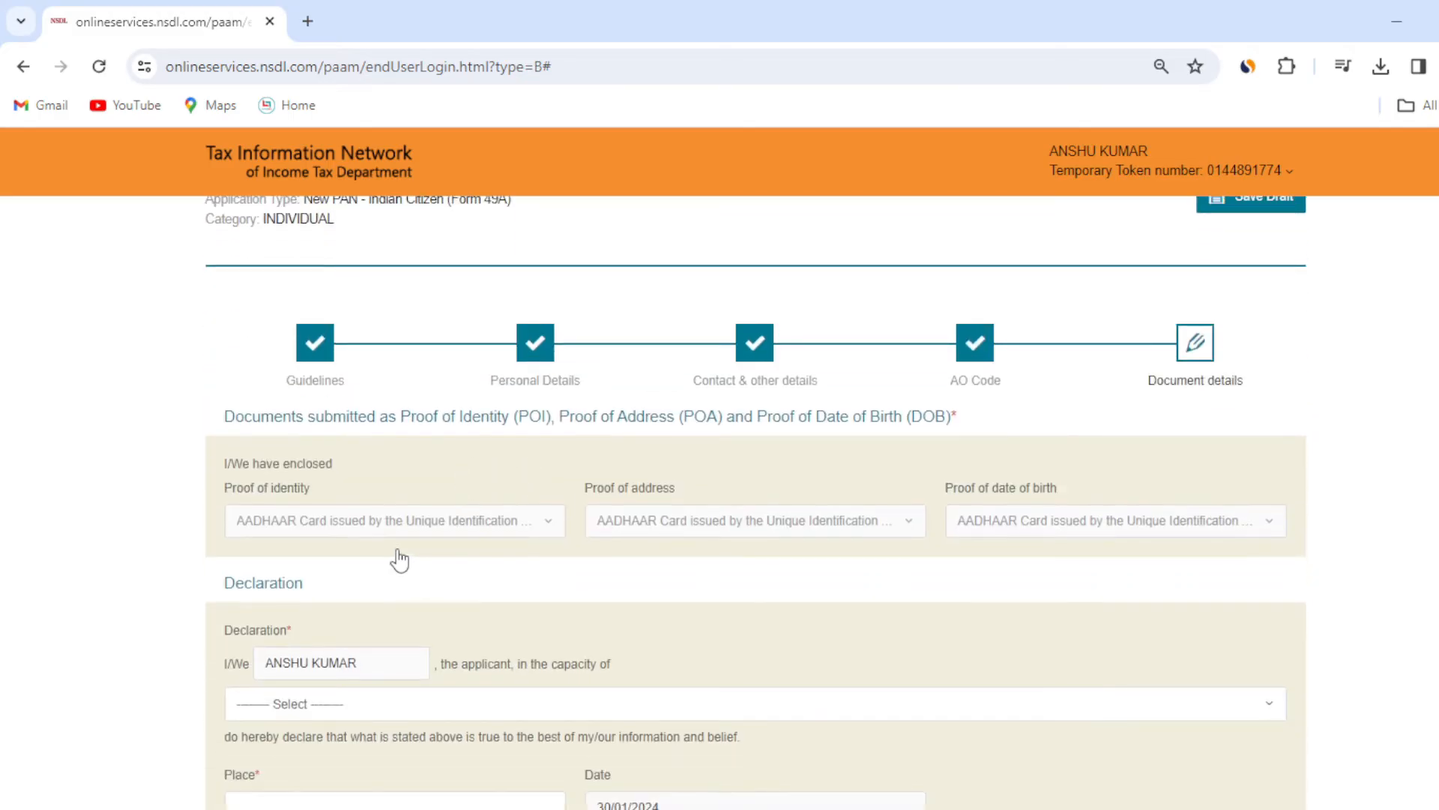
pyautogui.scroll(-1, 599, 675)
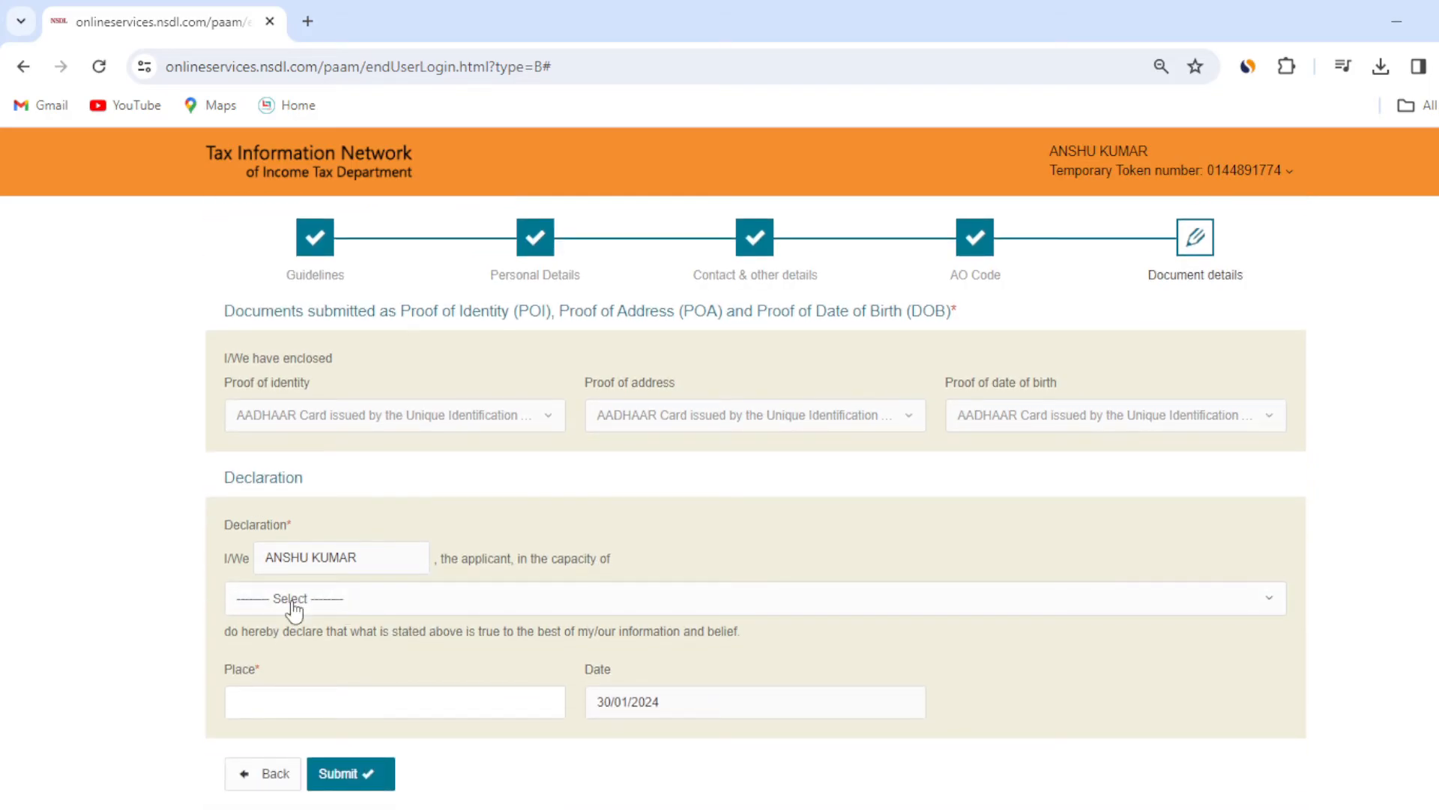
pyautogui.click(292, 599)
pyautogui.click(279, 665)
pyautogui.scroll(-1, 337, 589)
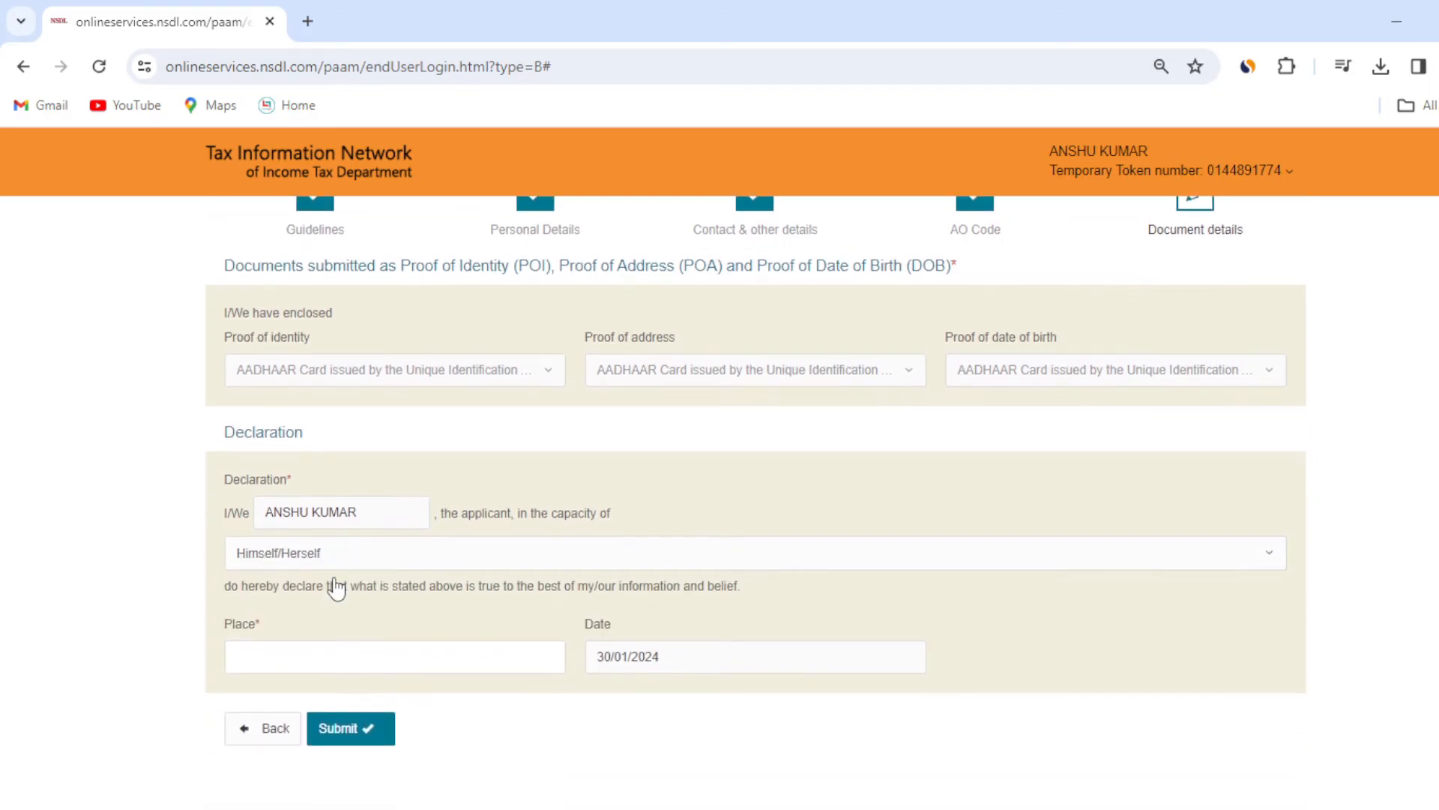
# Step: Enter CHAPRA as the declaration place and submit the application
pyautogui.click(271, 656)
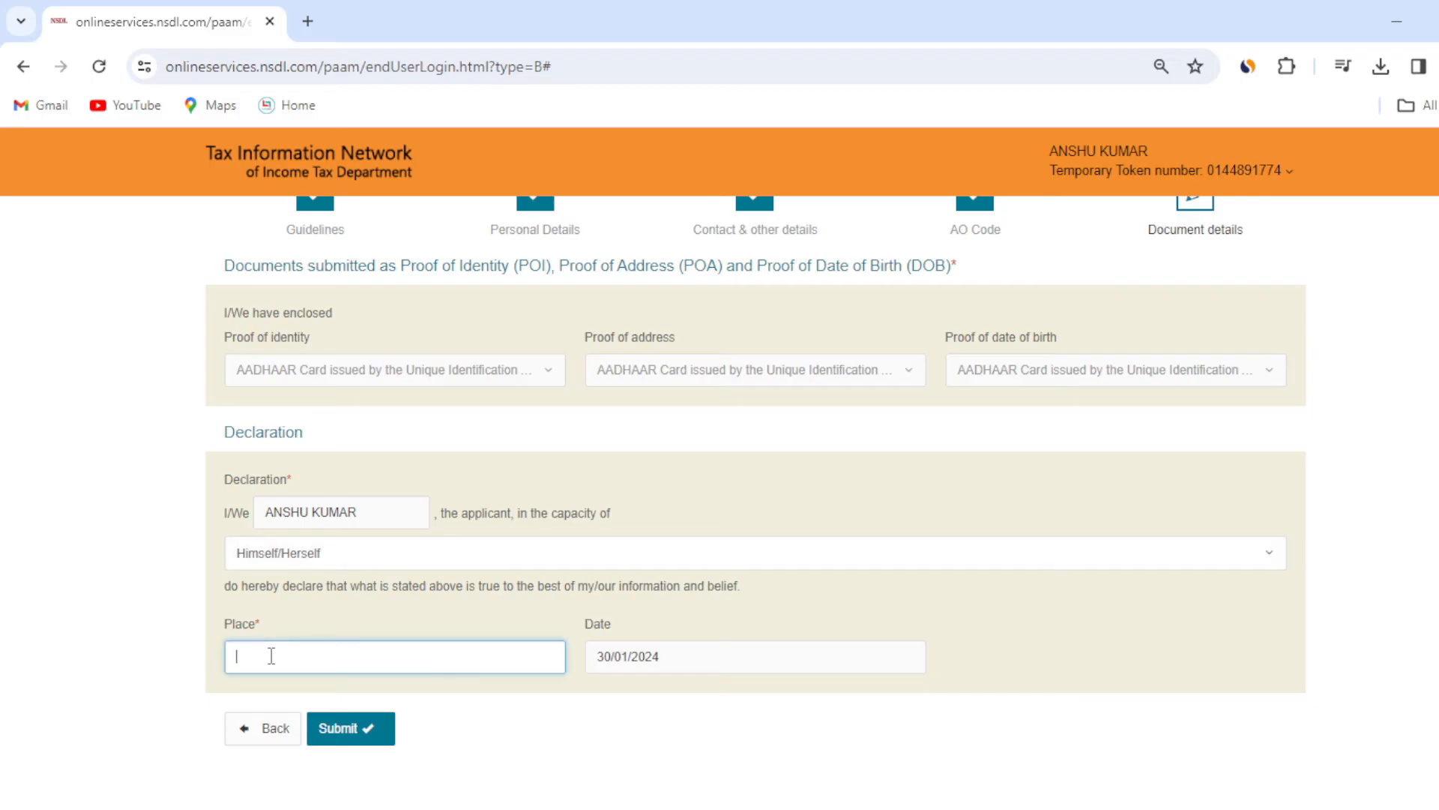
pyautogui.click(339, 736)
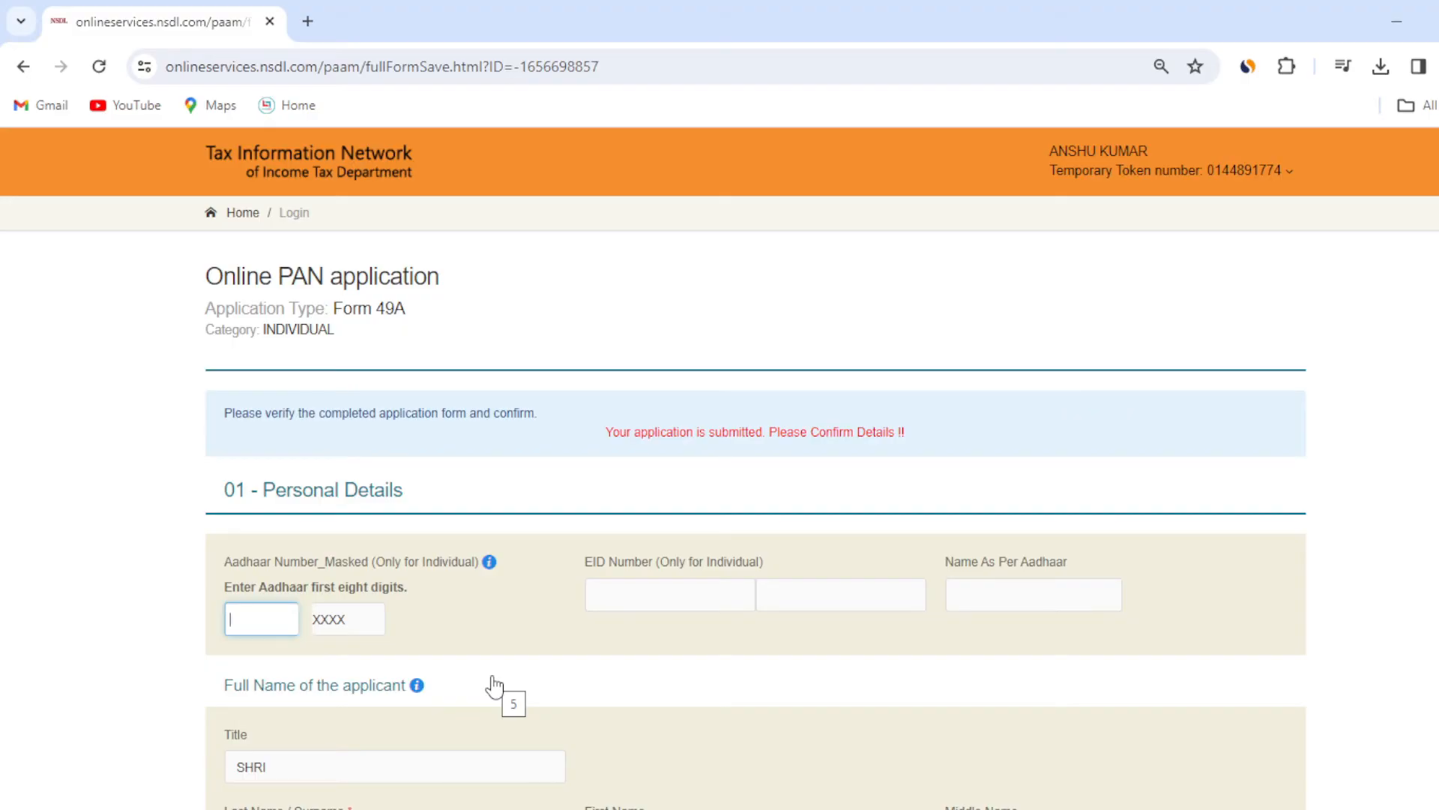
# Step: Enter the applicant's first eight Aadhaar digits on the confirmation form
pyautogui.scroll(-3, 494, 685)
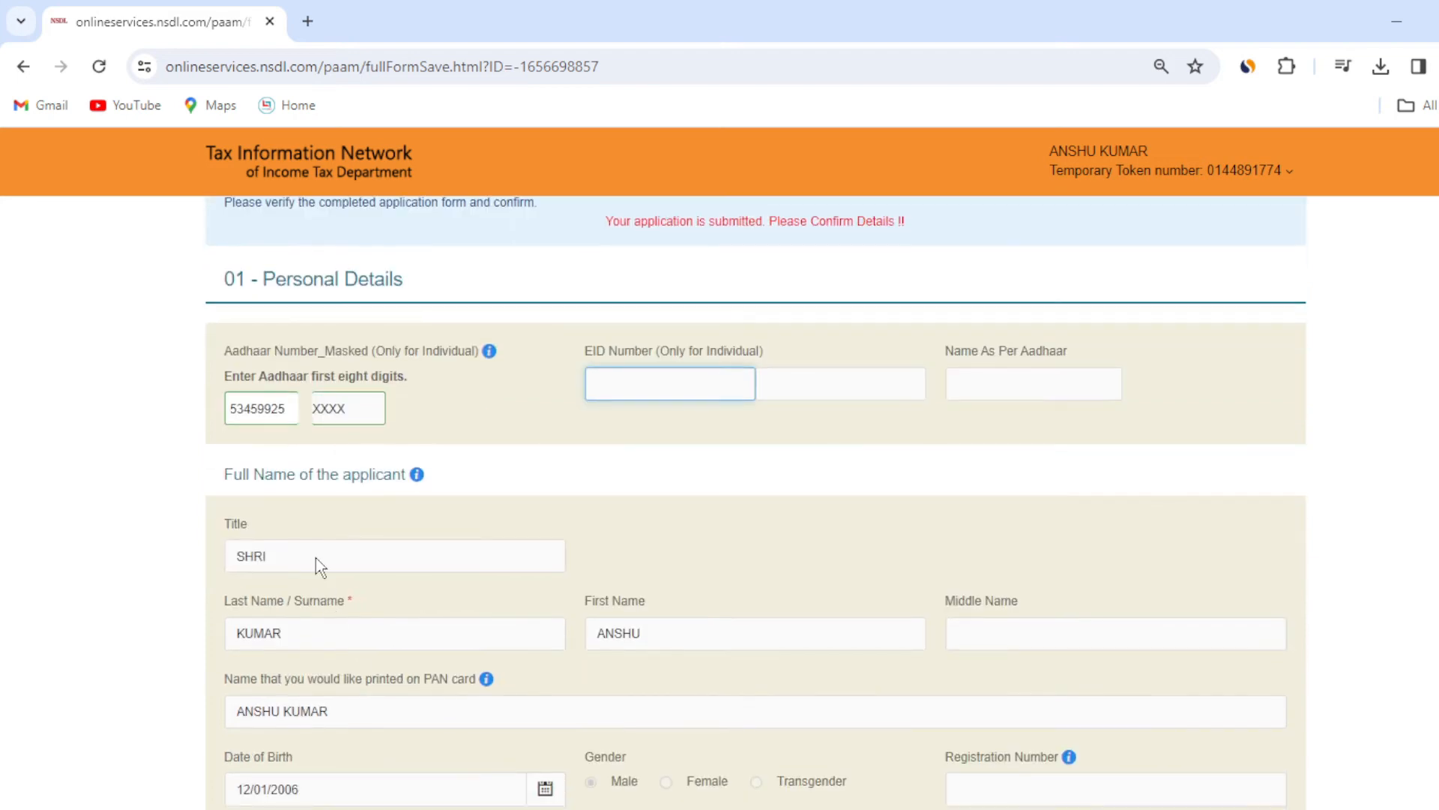
pyautogui.scroll(-1, 317, 562)
pyautogui.scroll(-2, 672, 600)
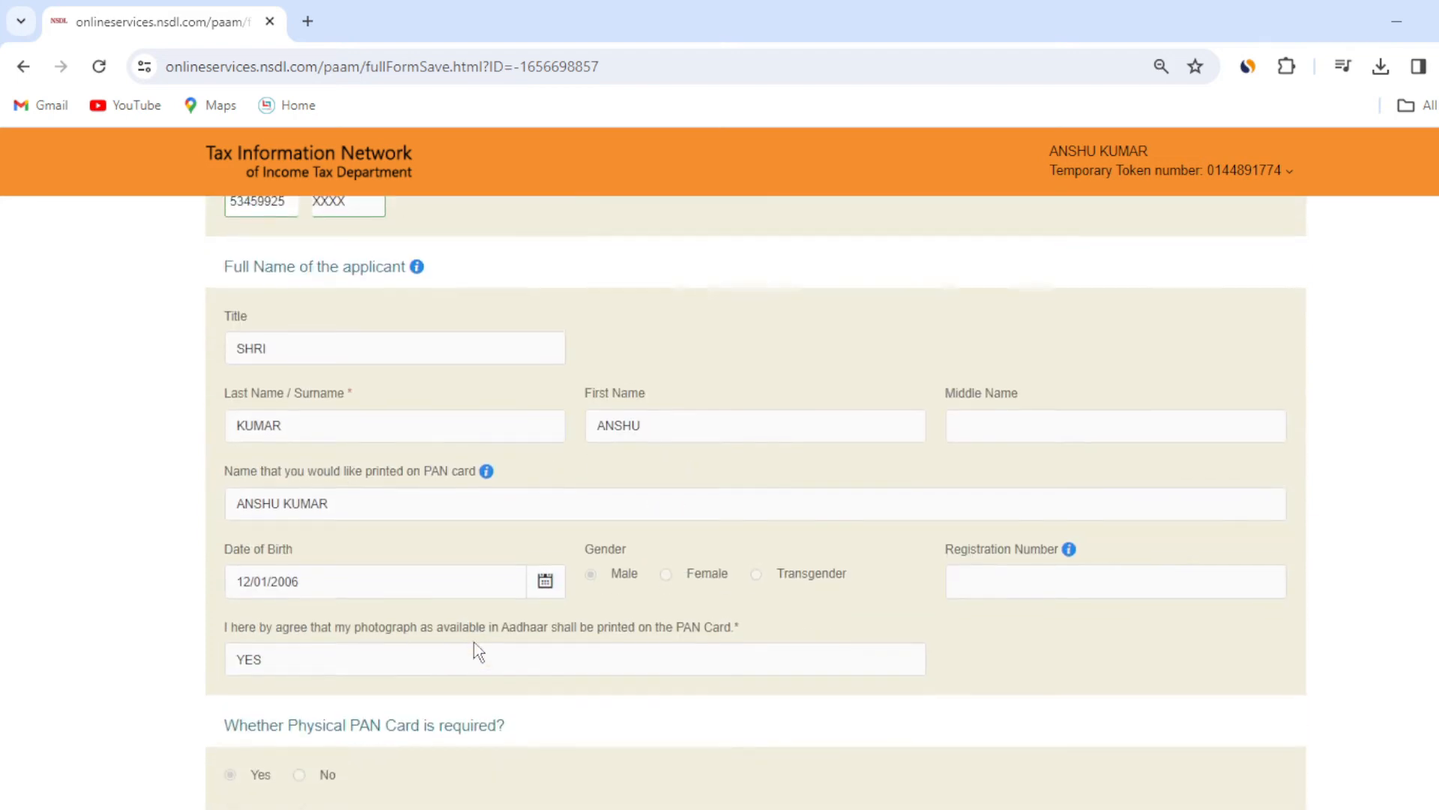
pyautogui.scroll(-1, 383, 640)
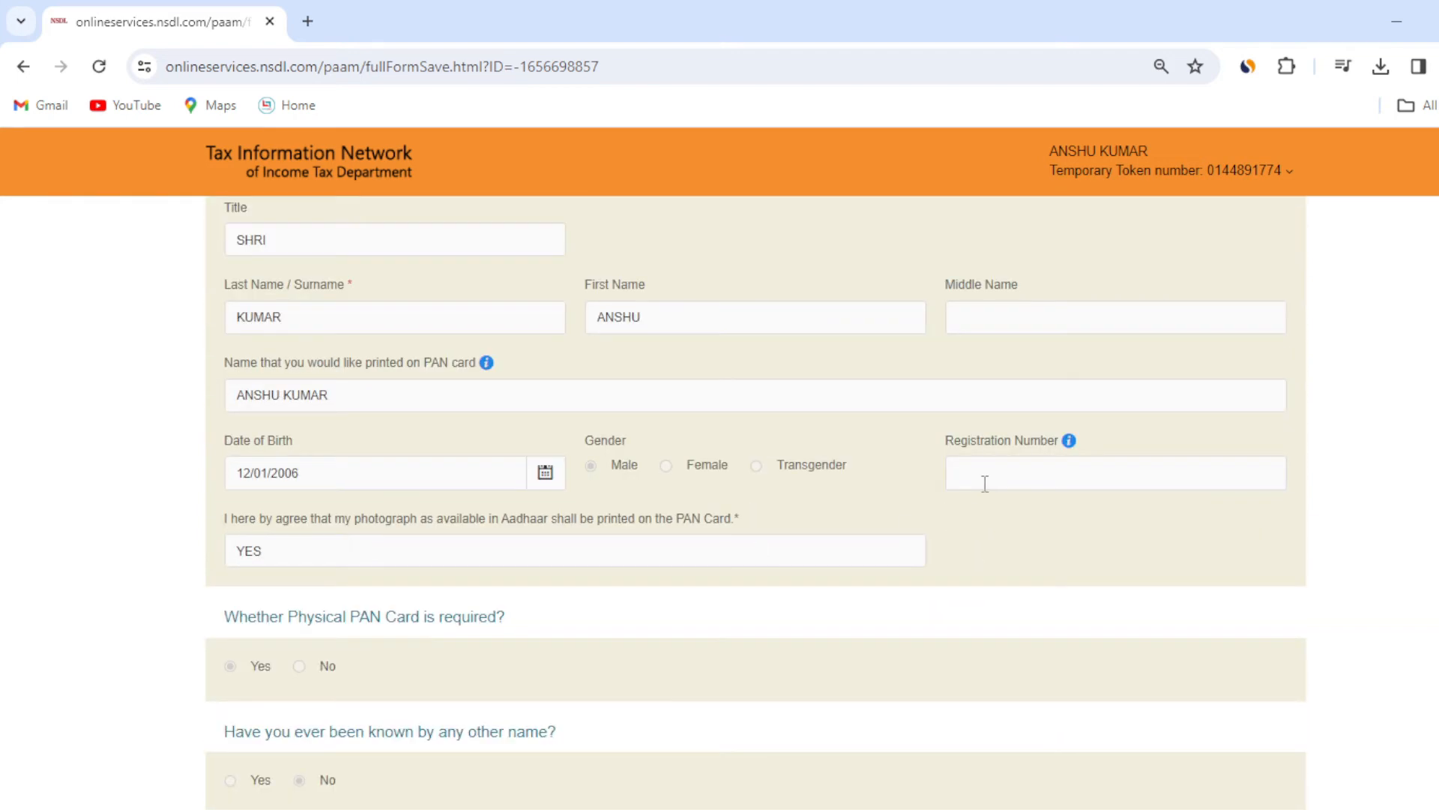
pyautogui.click(987, 475)
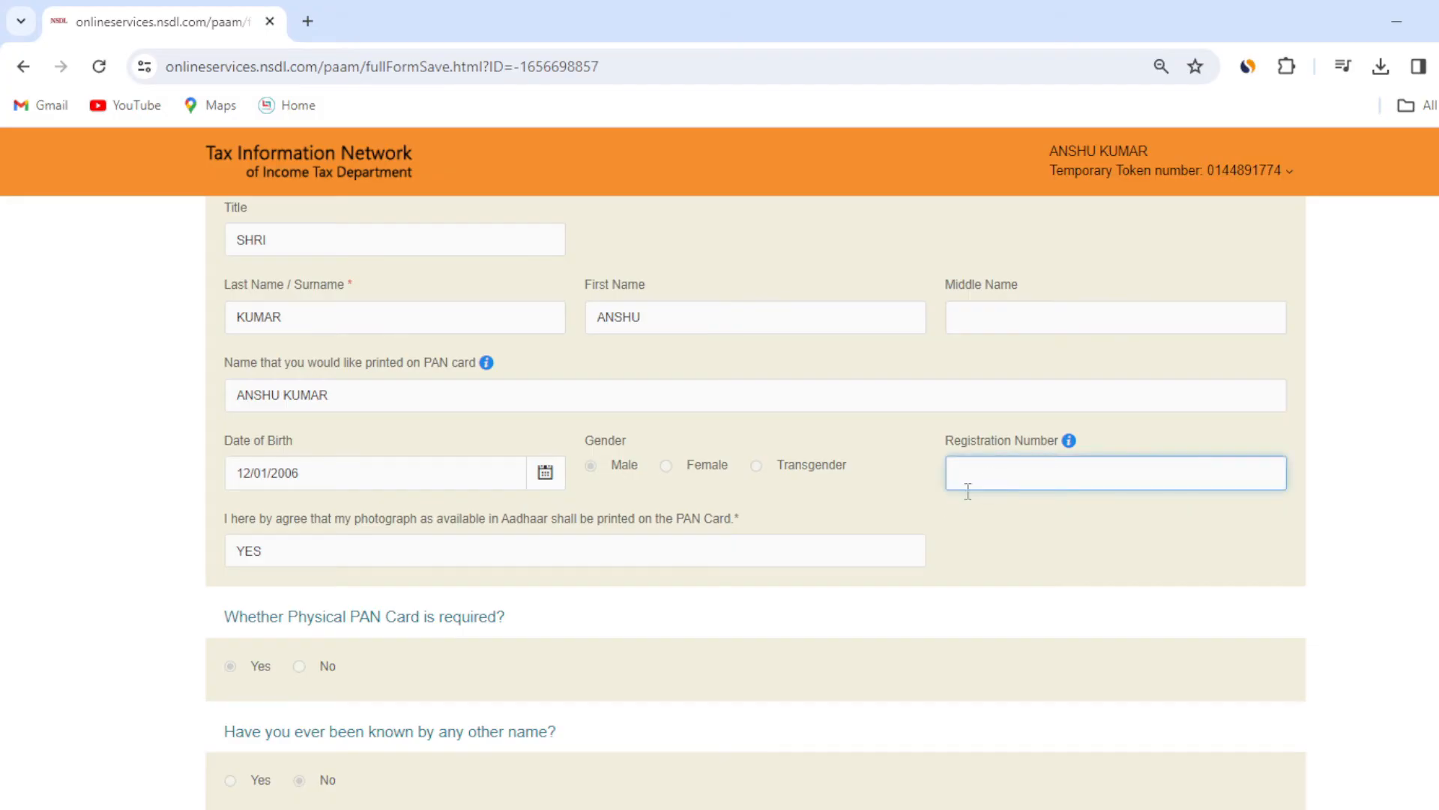
# Step: Review the completed application details and proceed to payment
pyautogui.scroll(-3, 508, 562)
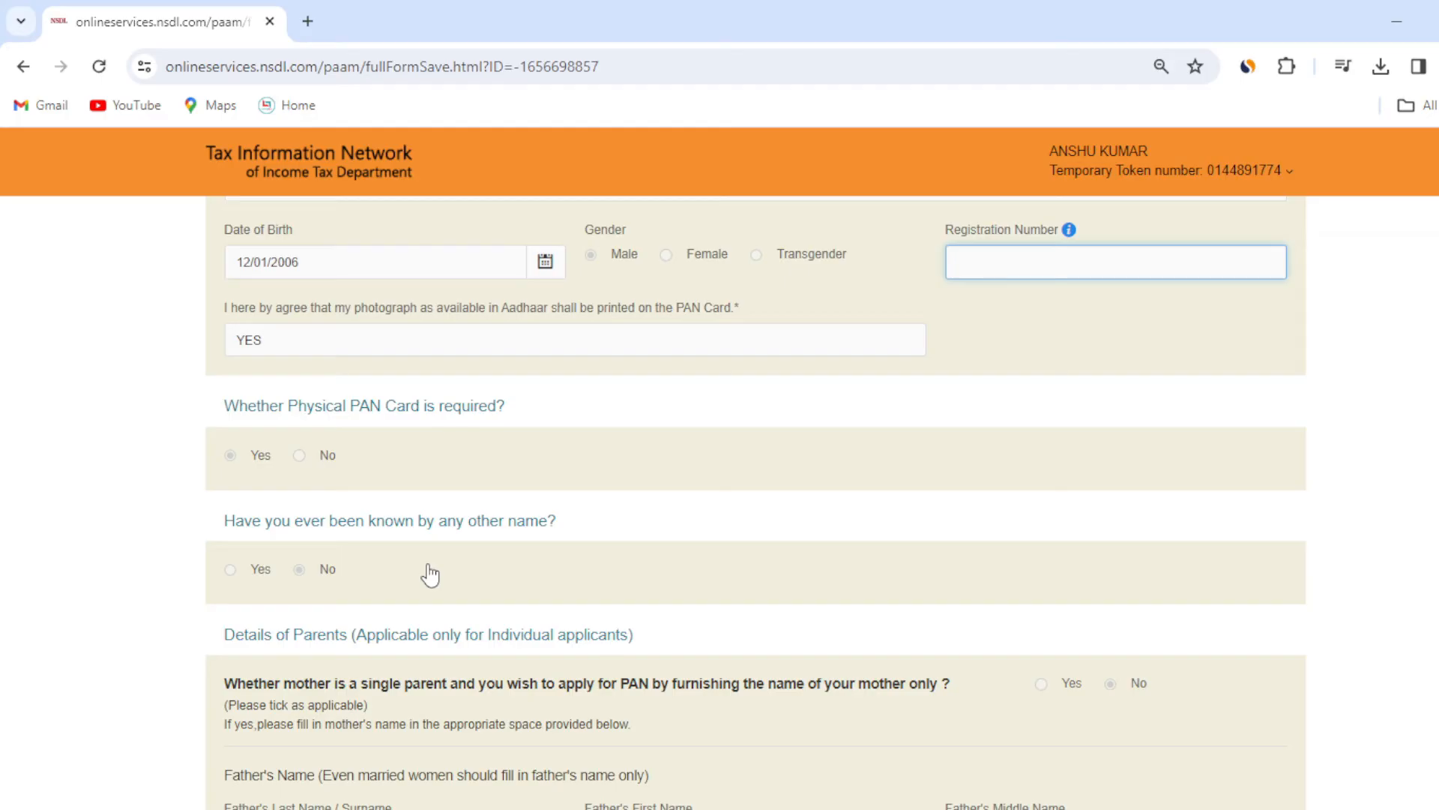
pyautogui.scroll(-3, 391, 615)
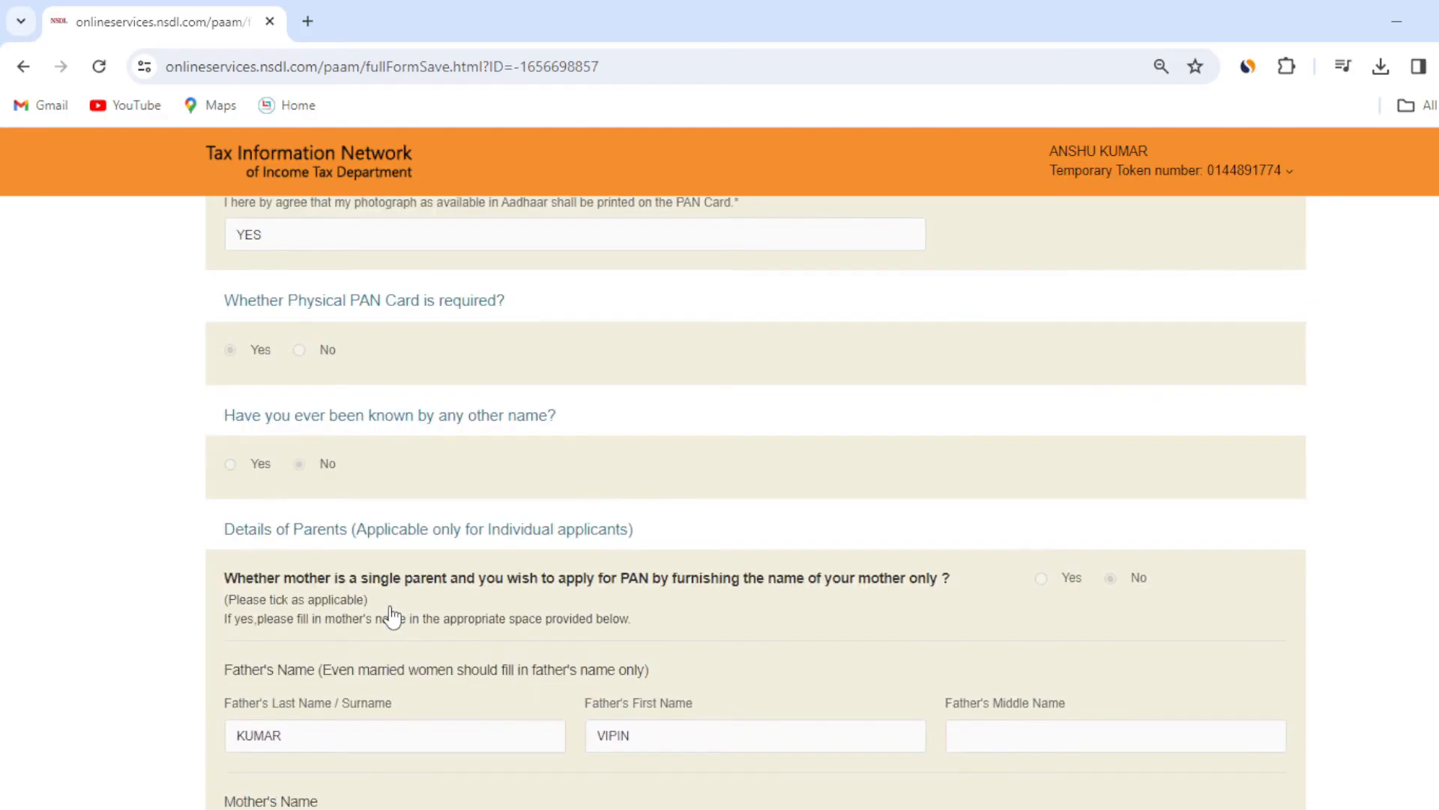
pyautogui.scroll(-2, 388, 617)
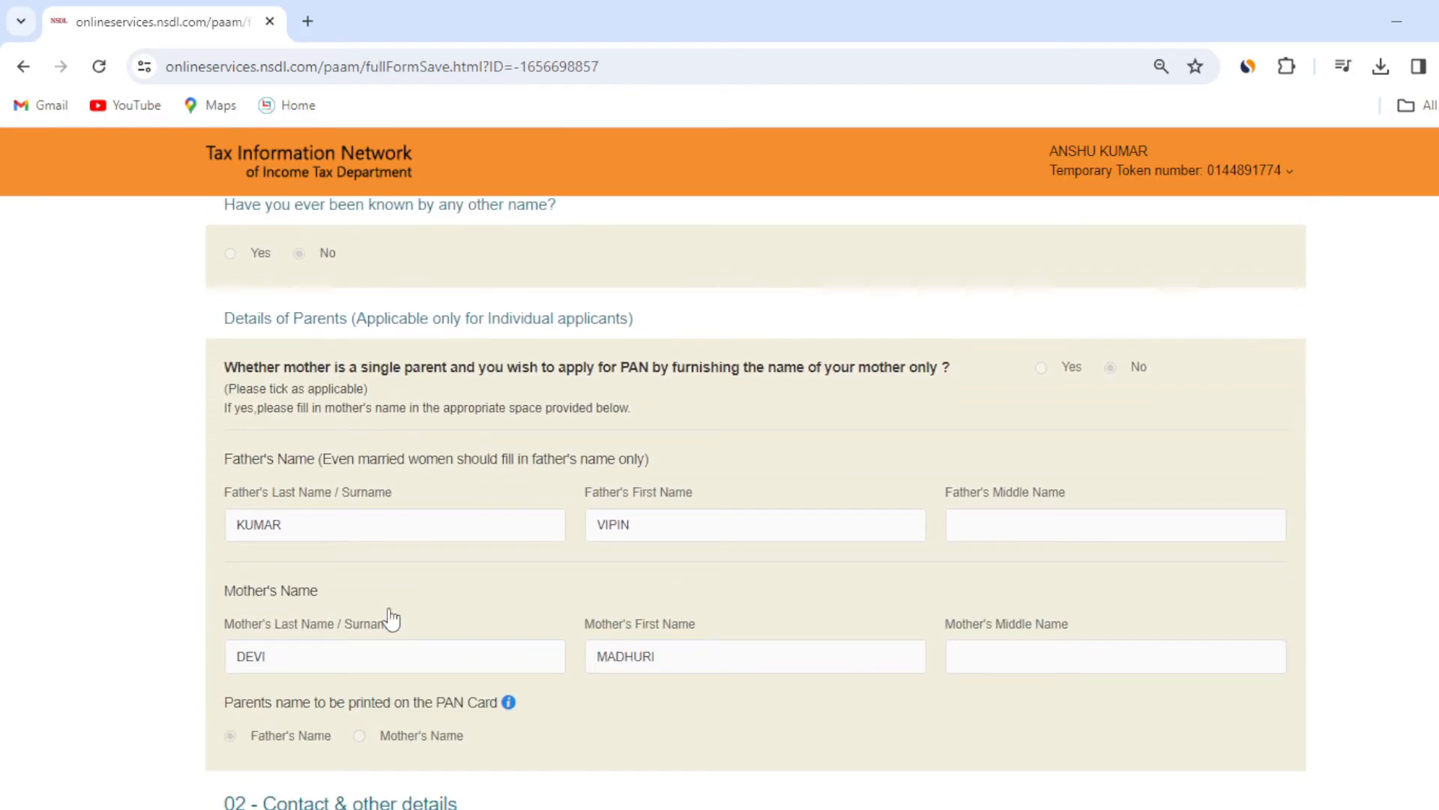
pyautogui.scroll(-2, 390, 619)
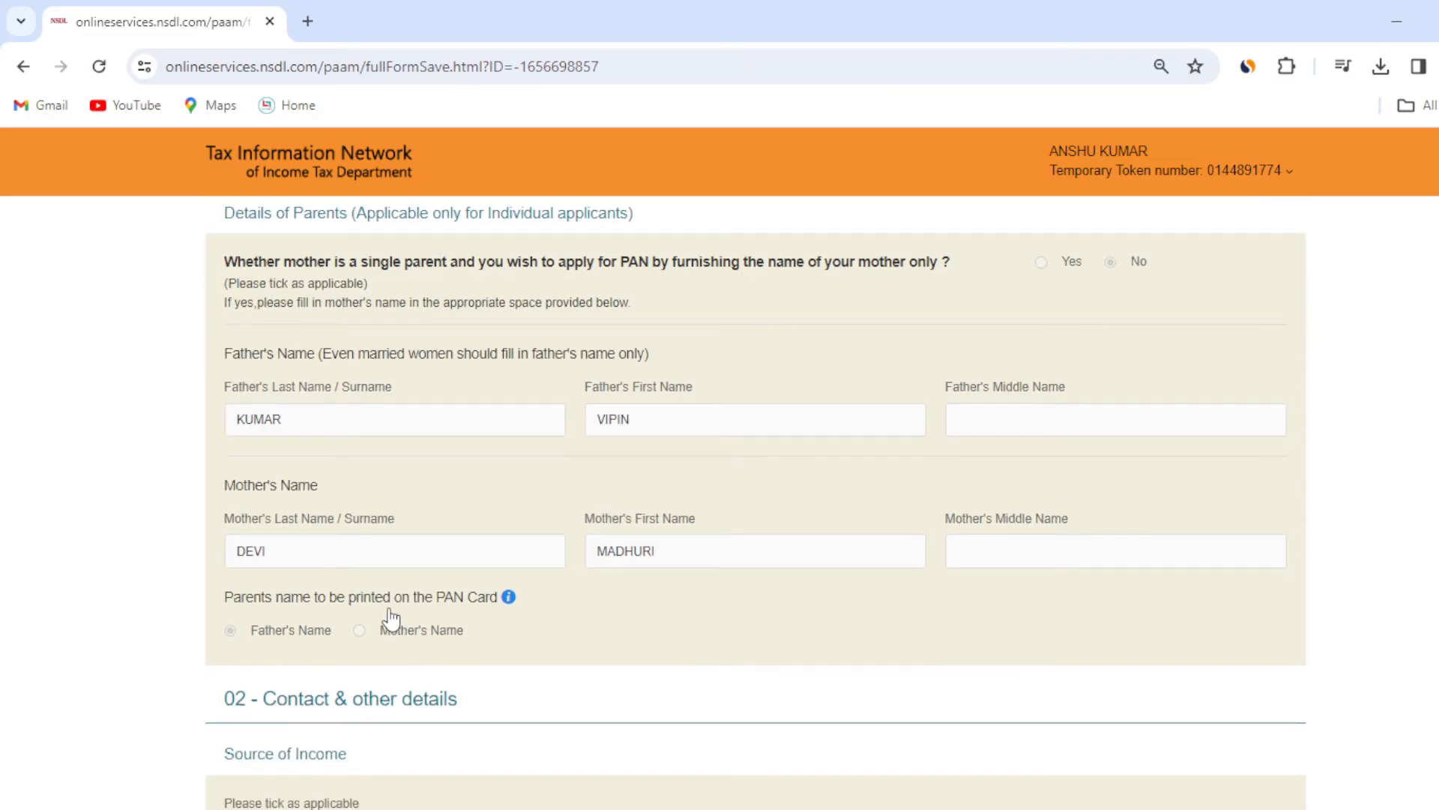
pyautogui.scroll(-2, 390, 620)
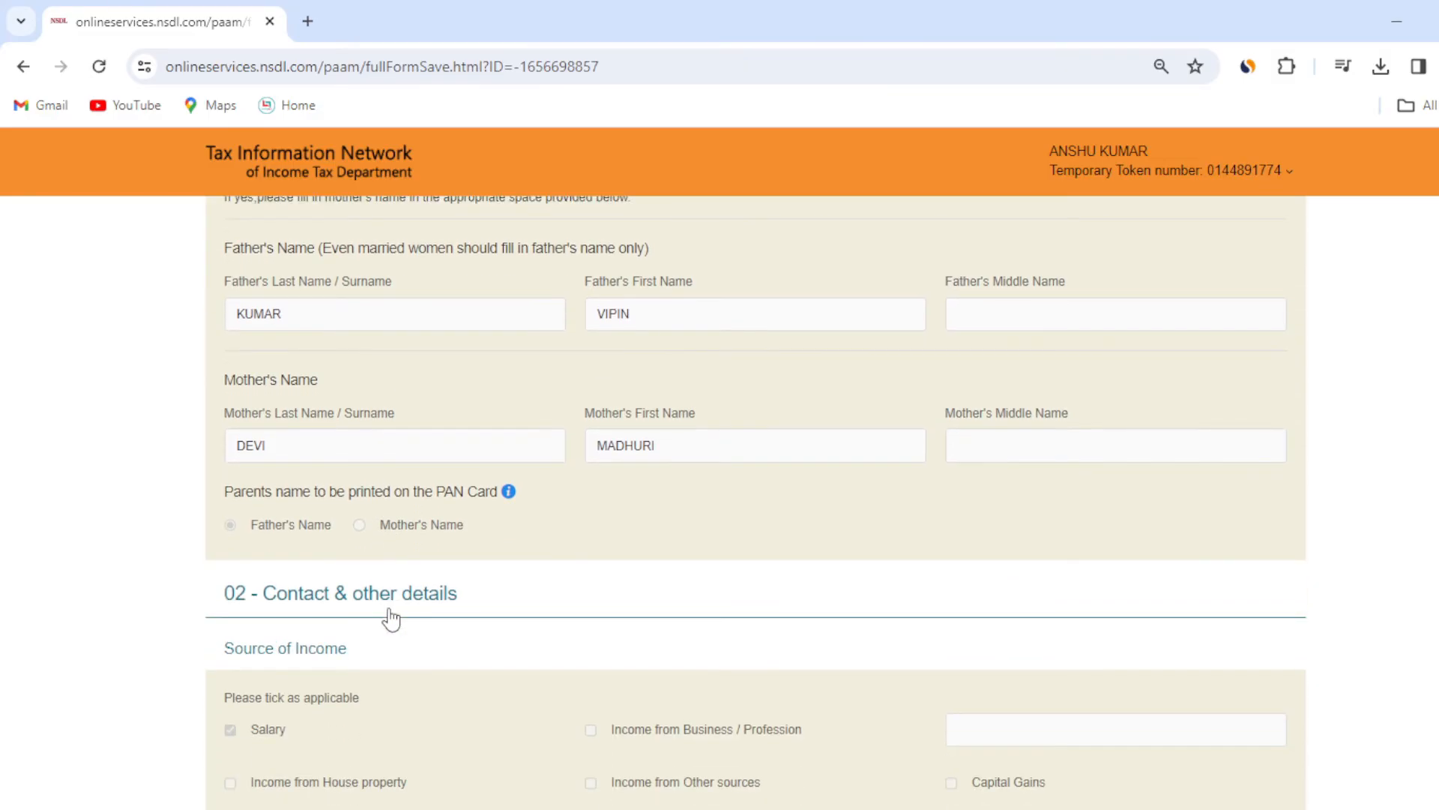
pyautogui.scroll(-2, 390, 620)
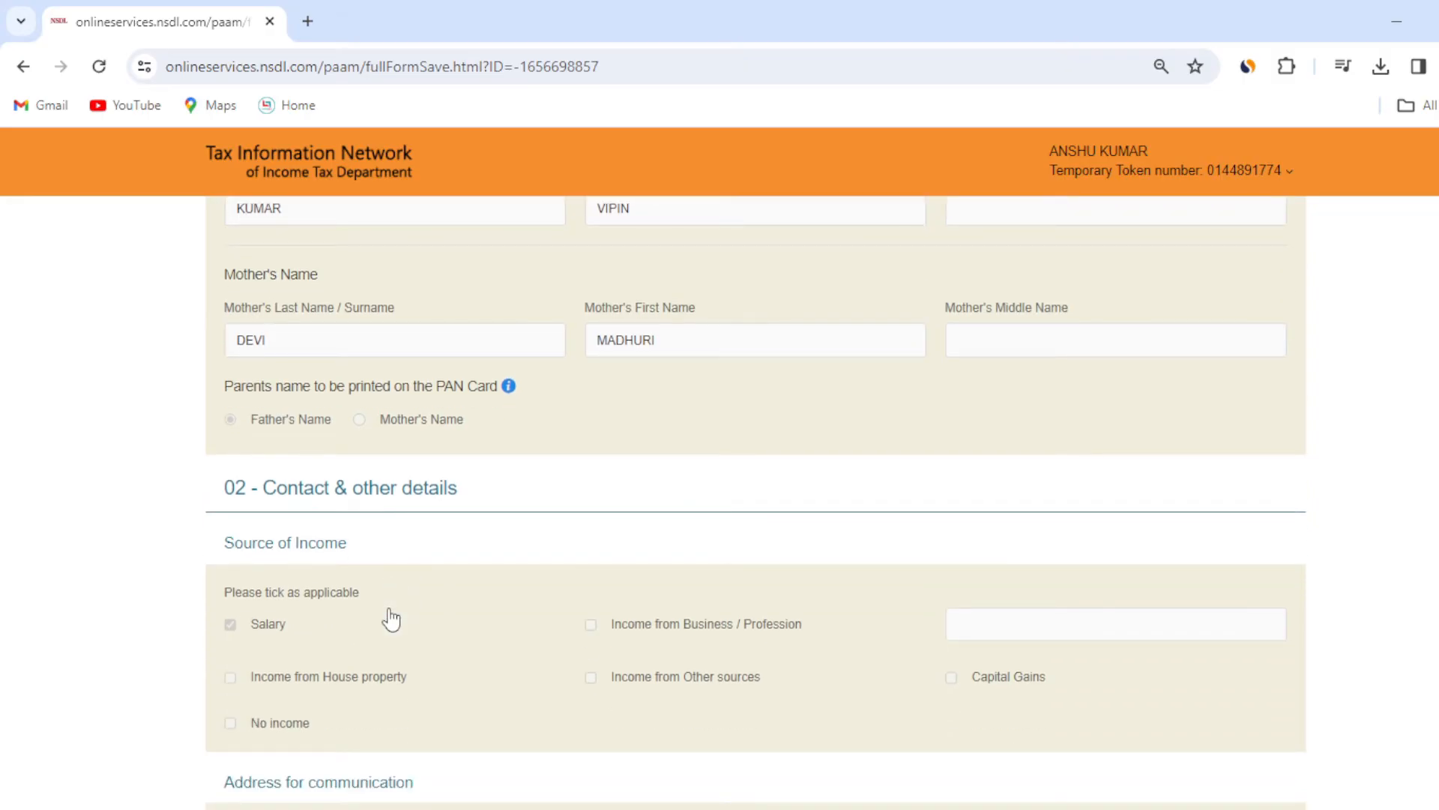
pyautogui.scroll(-15, 390, 620)
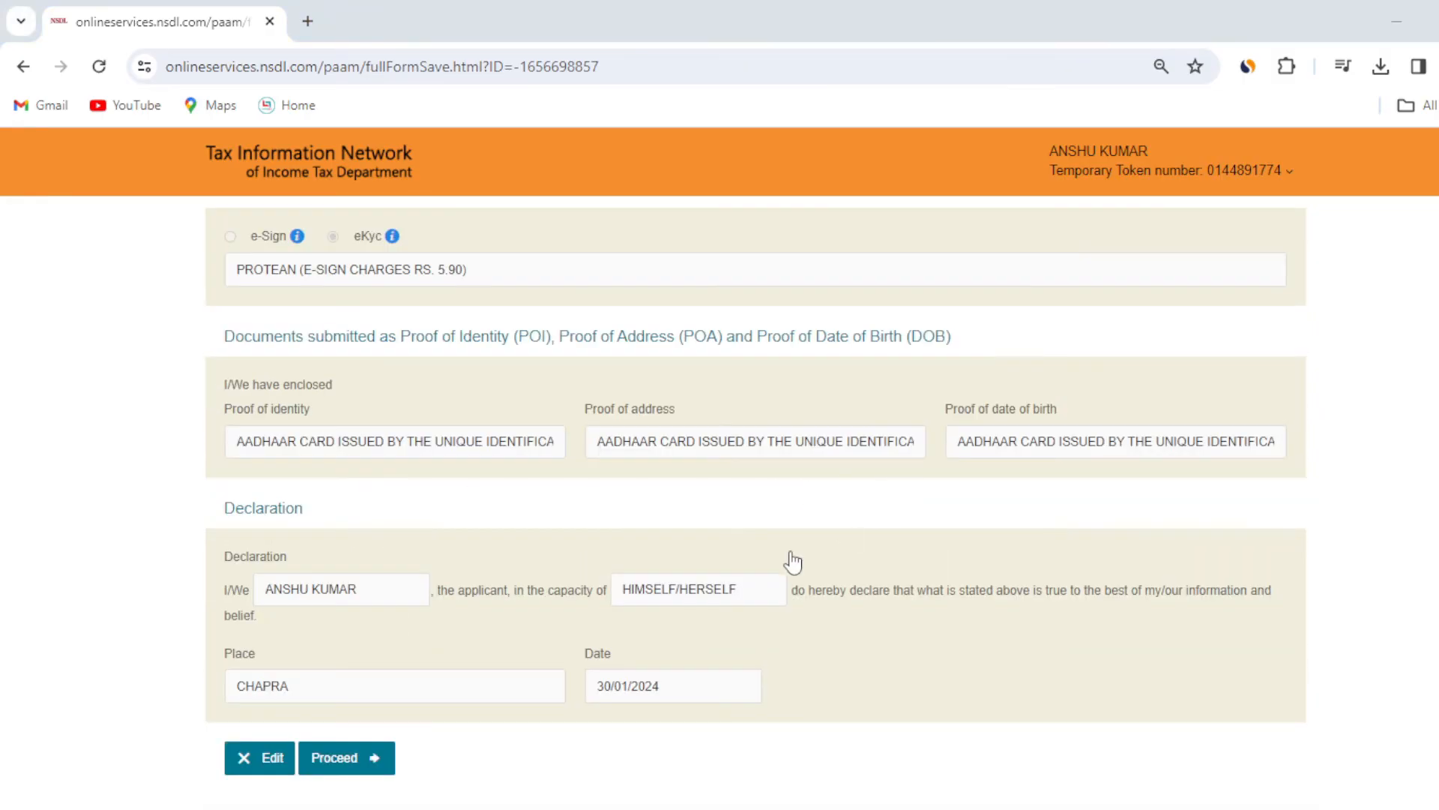
pyautogui.click(325, 776)
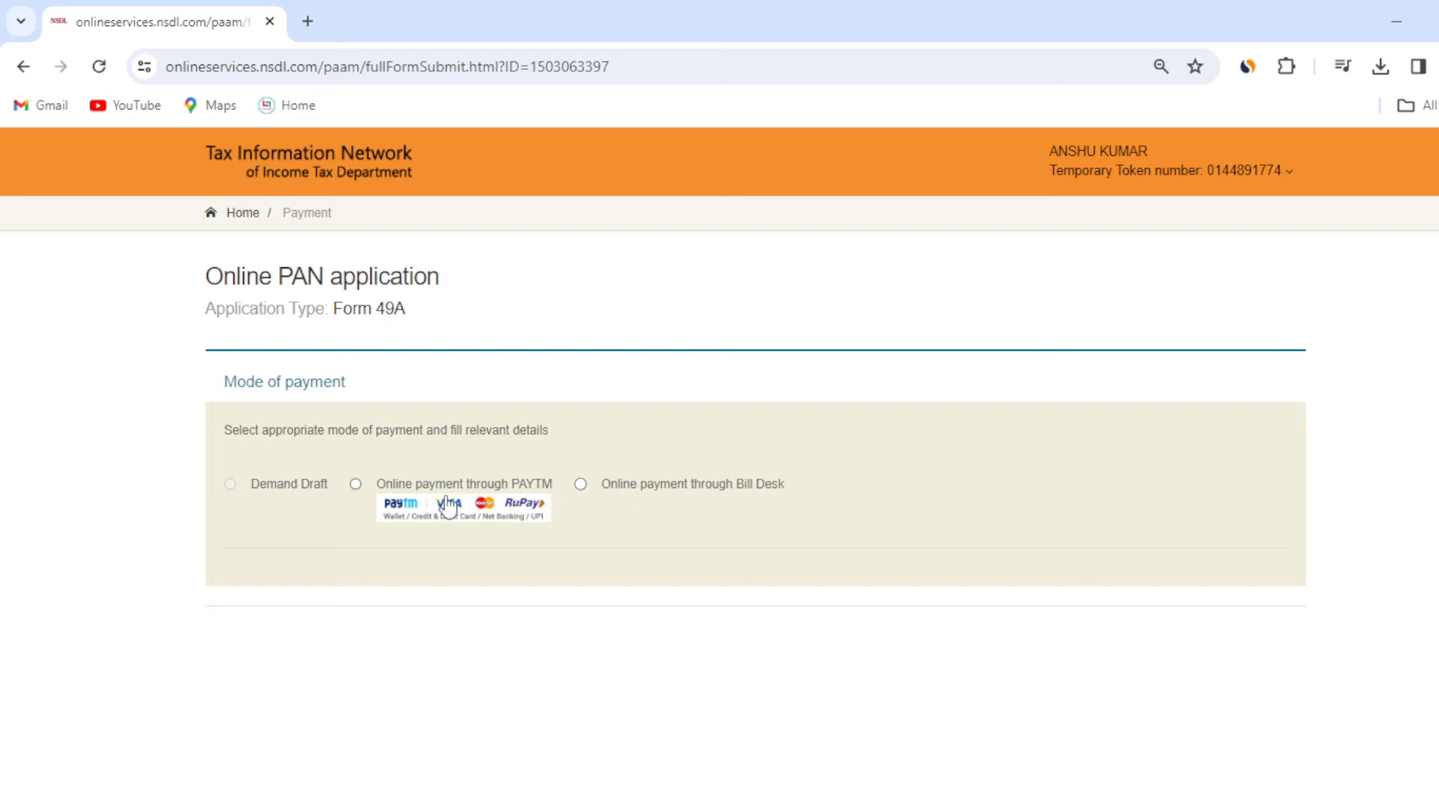
# Step: Choose online payment through PAYTM and confirm the payment
pyautogui.click(358, 485)
pyautogui.scroll(-4, 397, 634)
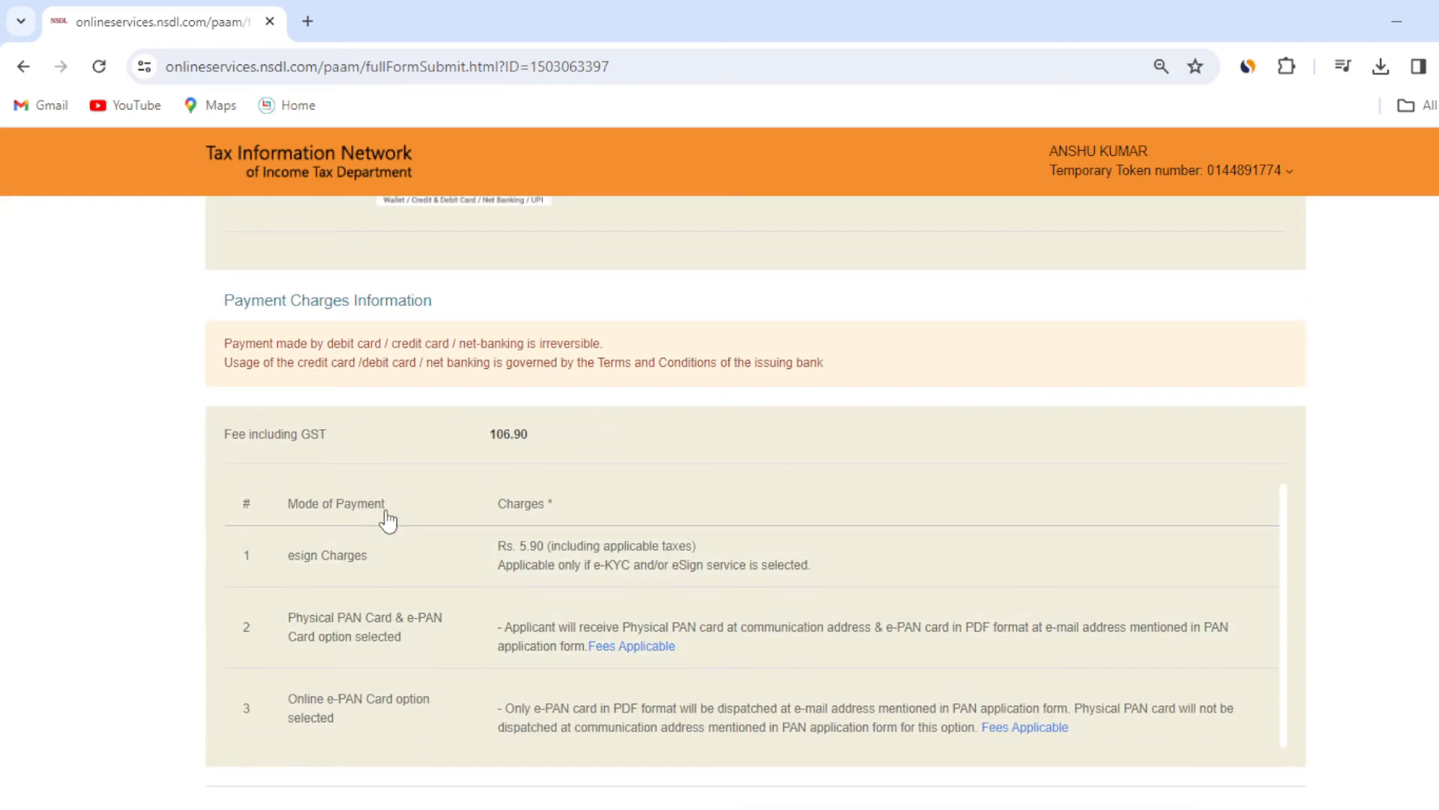
pyautogui.scroll(-2, 516, 641)
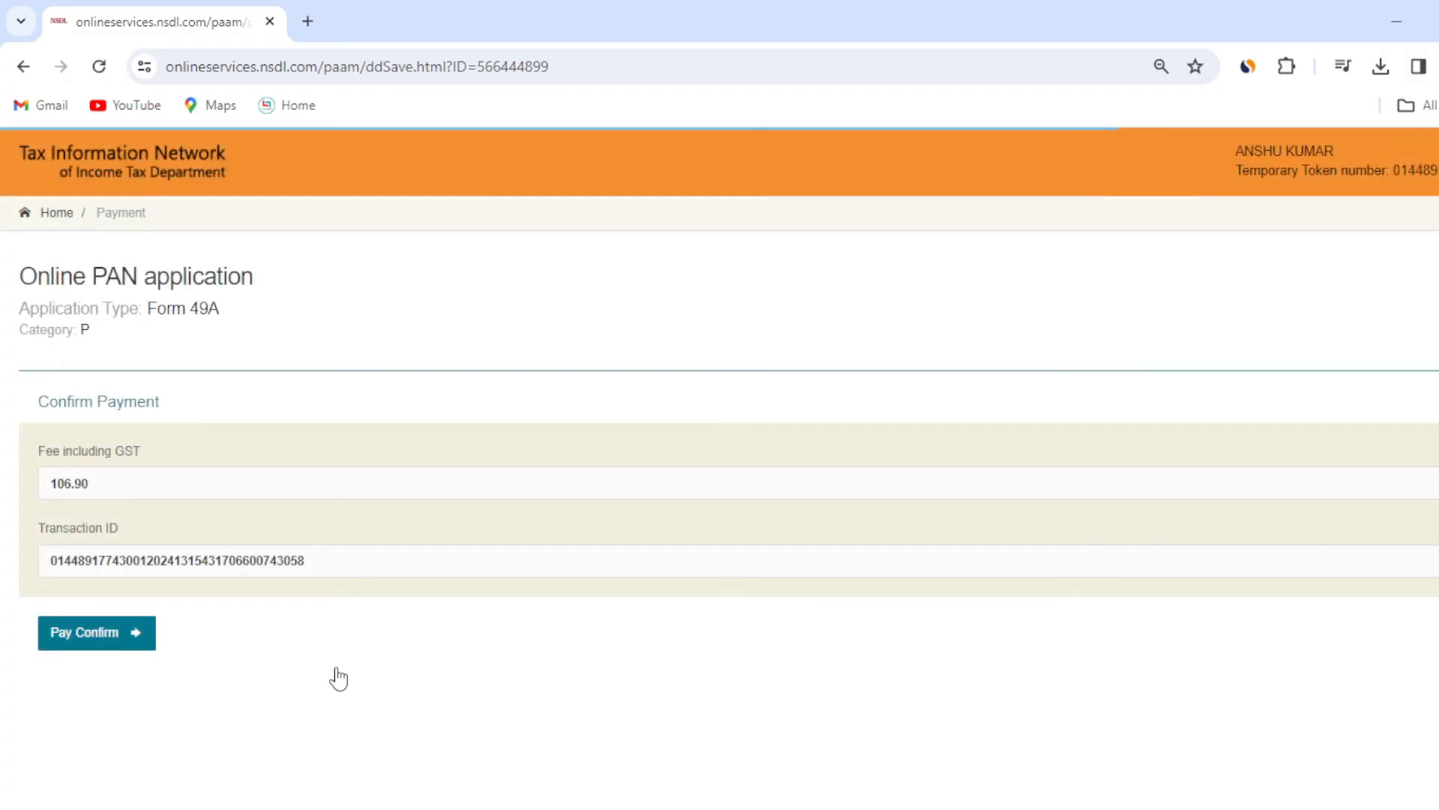
pyautogui.click(99, 643)
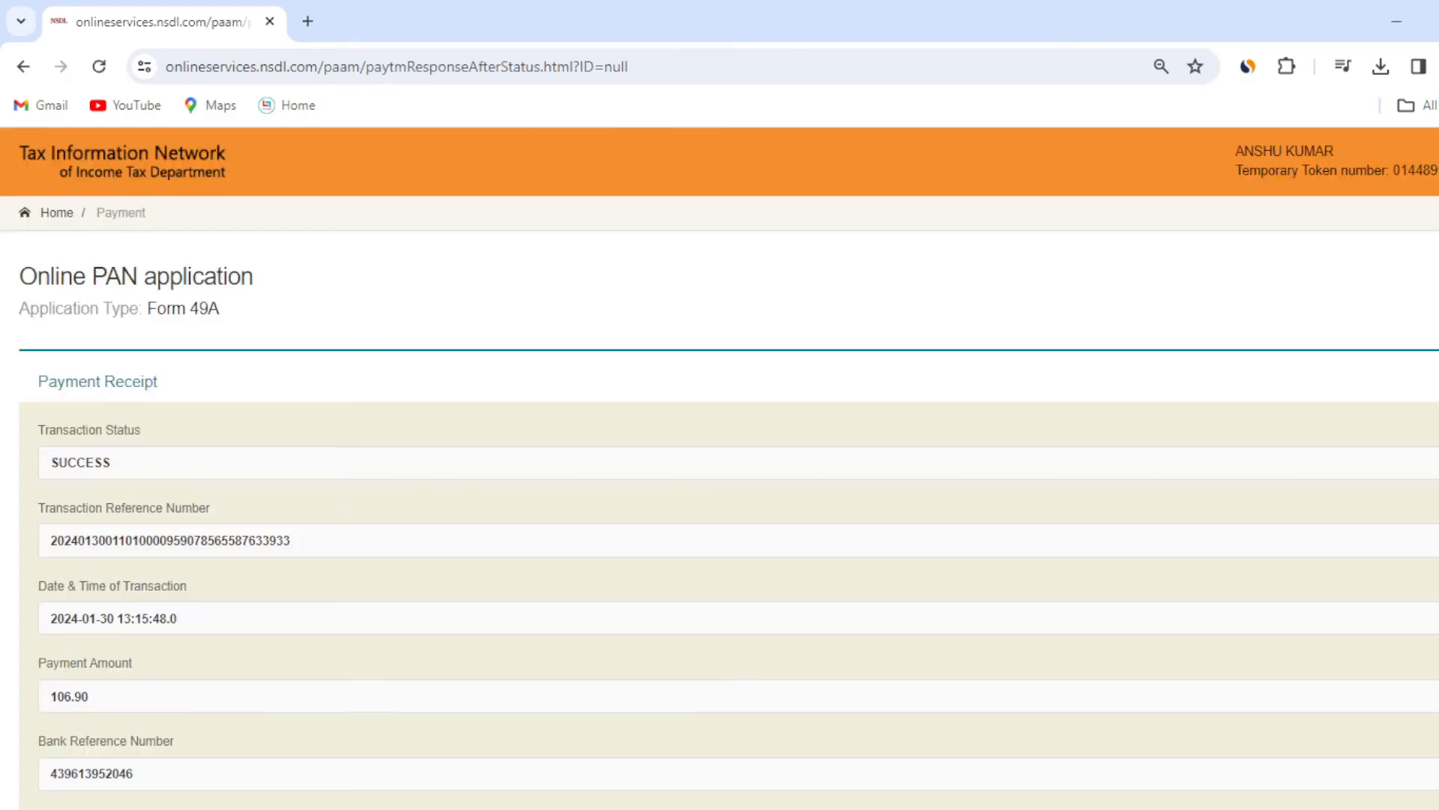
# Step: Continue from the payment receipt and accept the Aadhaar authentication consent
pyautogui.scroll(-2, 106, 771)
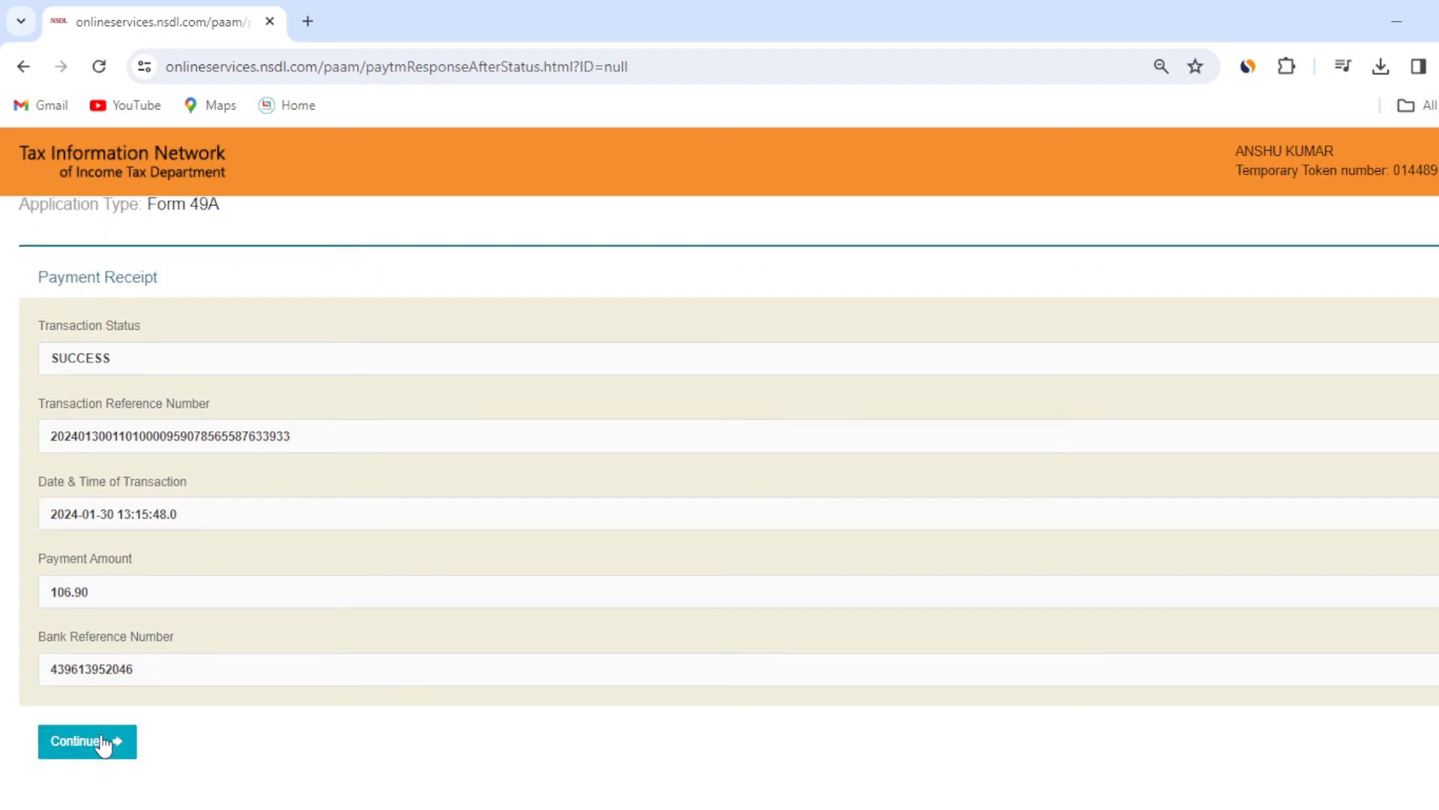
pyautogui.click(109, 742)
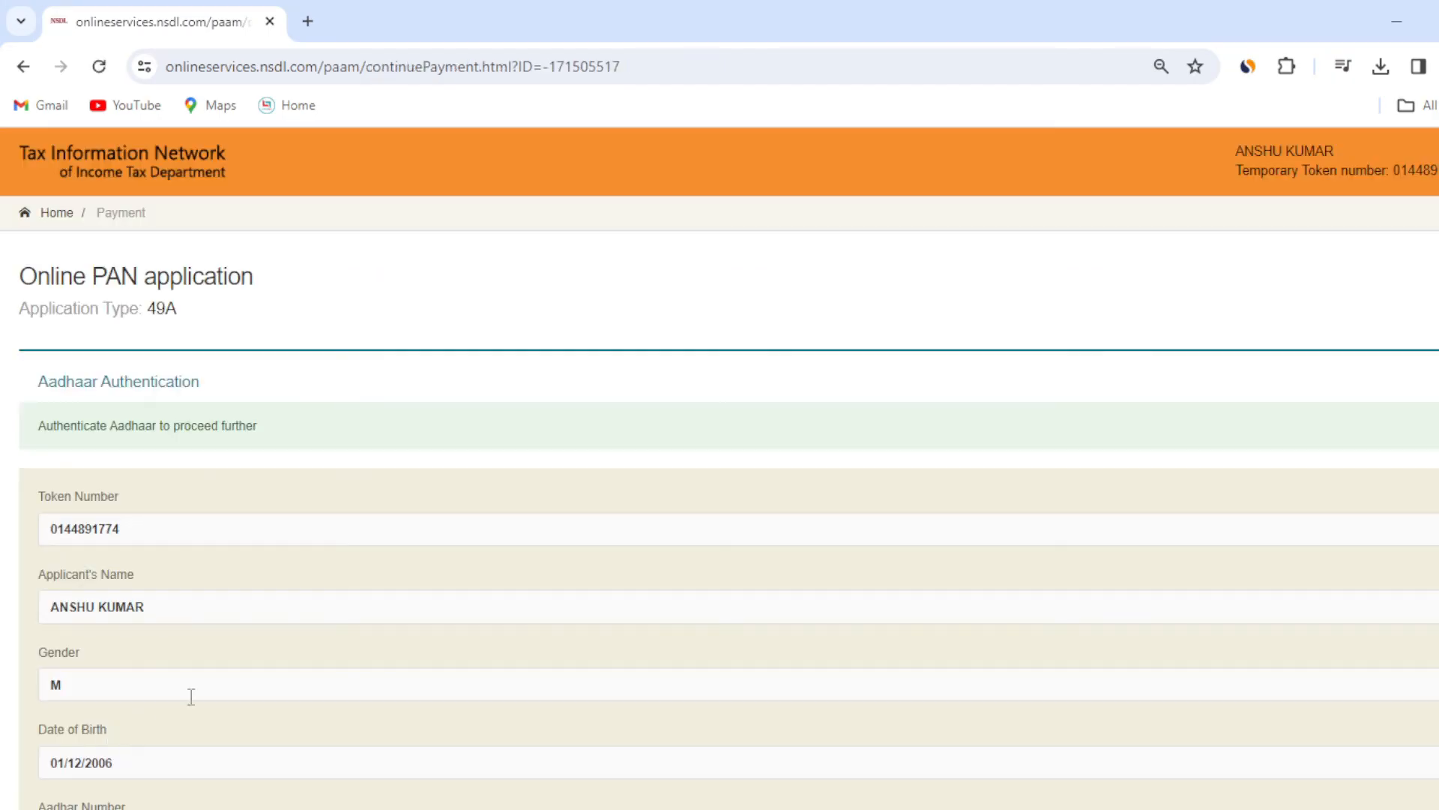
pyautogui.scroll(-2, 222, 689)
pyautogui.scroll(-2, 221, 696)
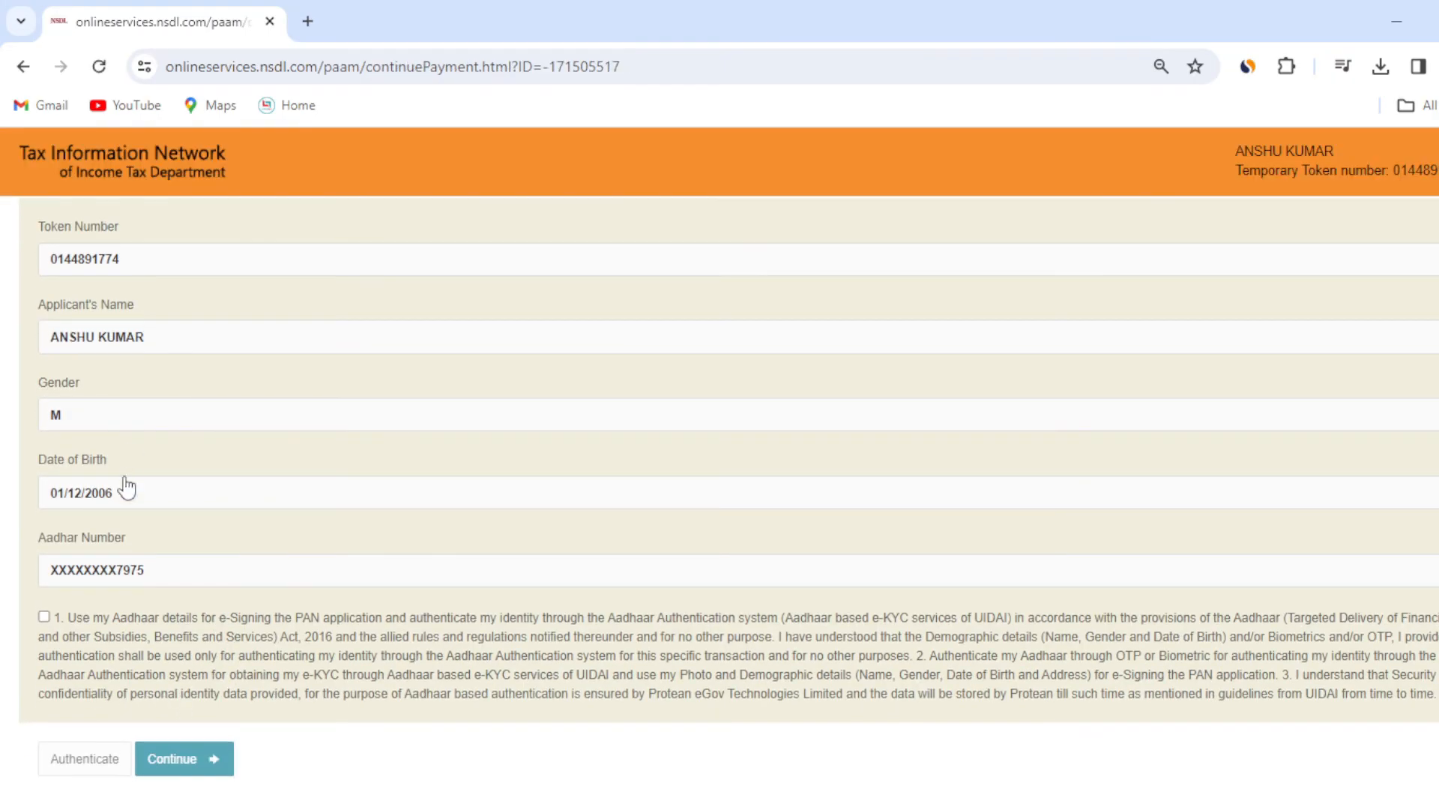
pyautogui.click(44, 617)
# Step: Authenticate the Aadhaar details and continue with e-KYC
pyautogui.scroll(4, 240, 668)
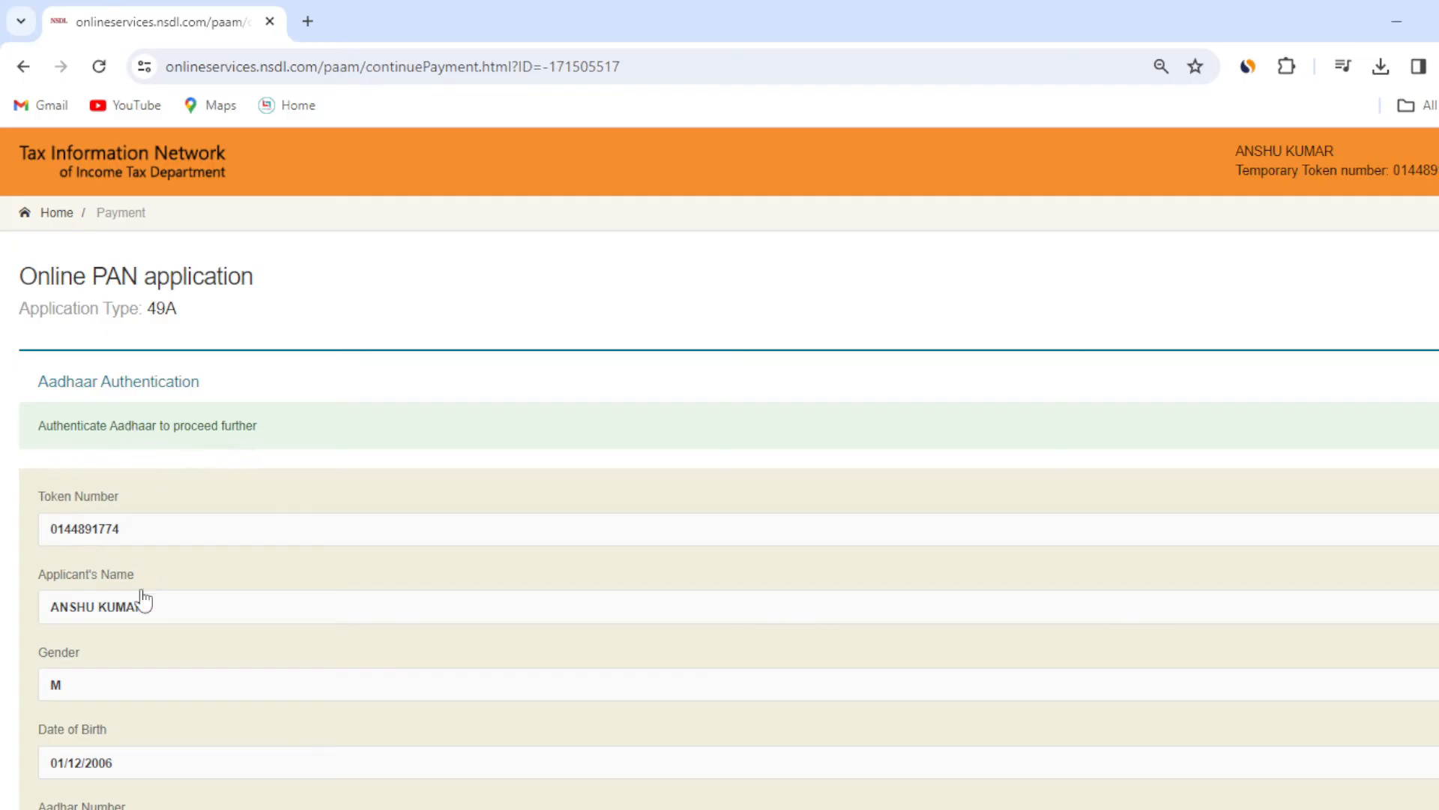
pyautogui.scroll(-3, 148, 700)
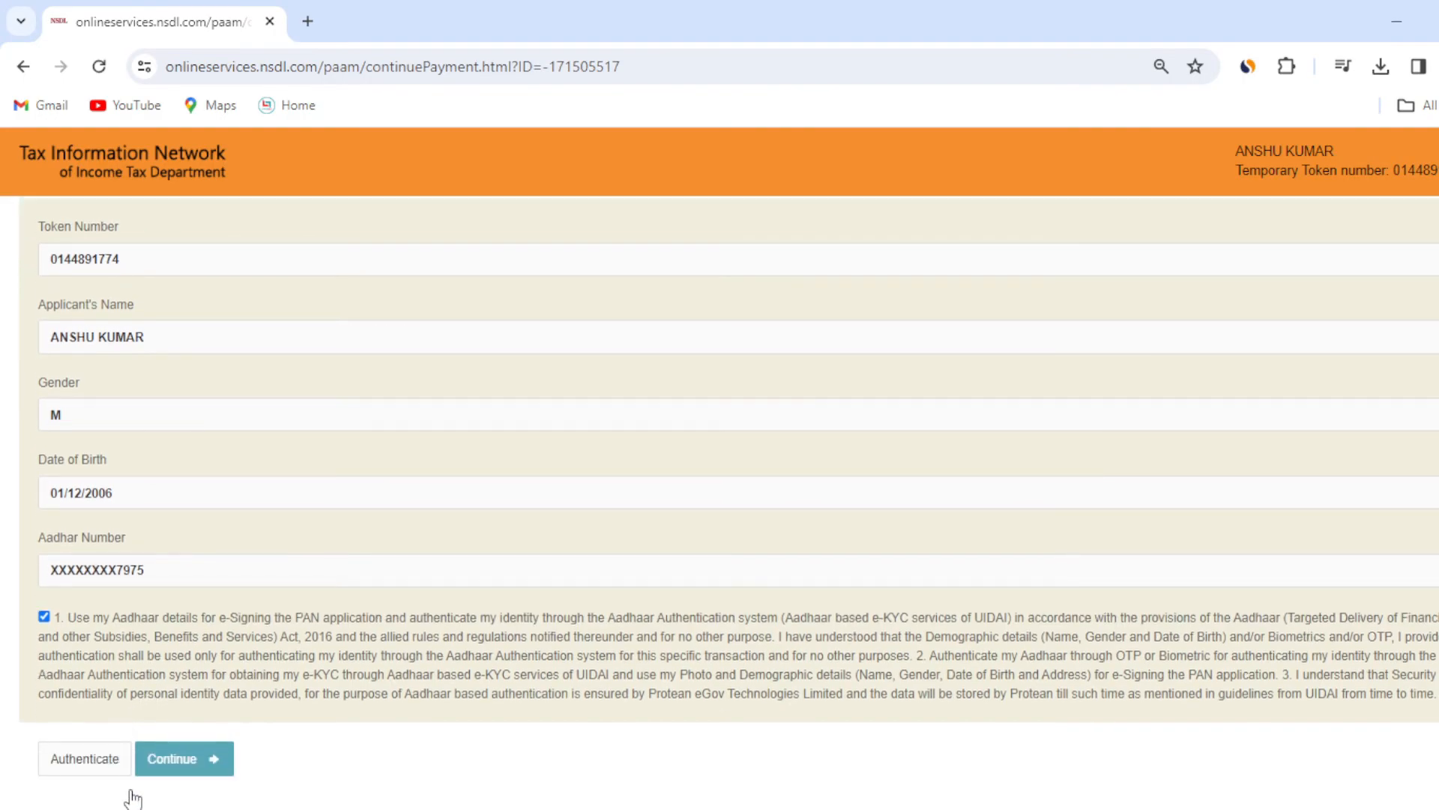
pyautogui.click(87, 761)
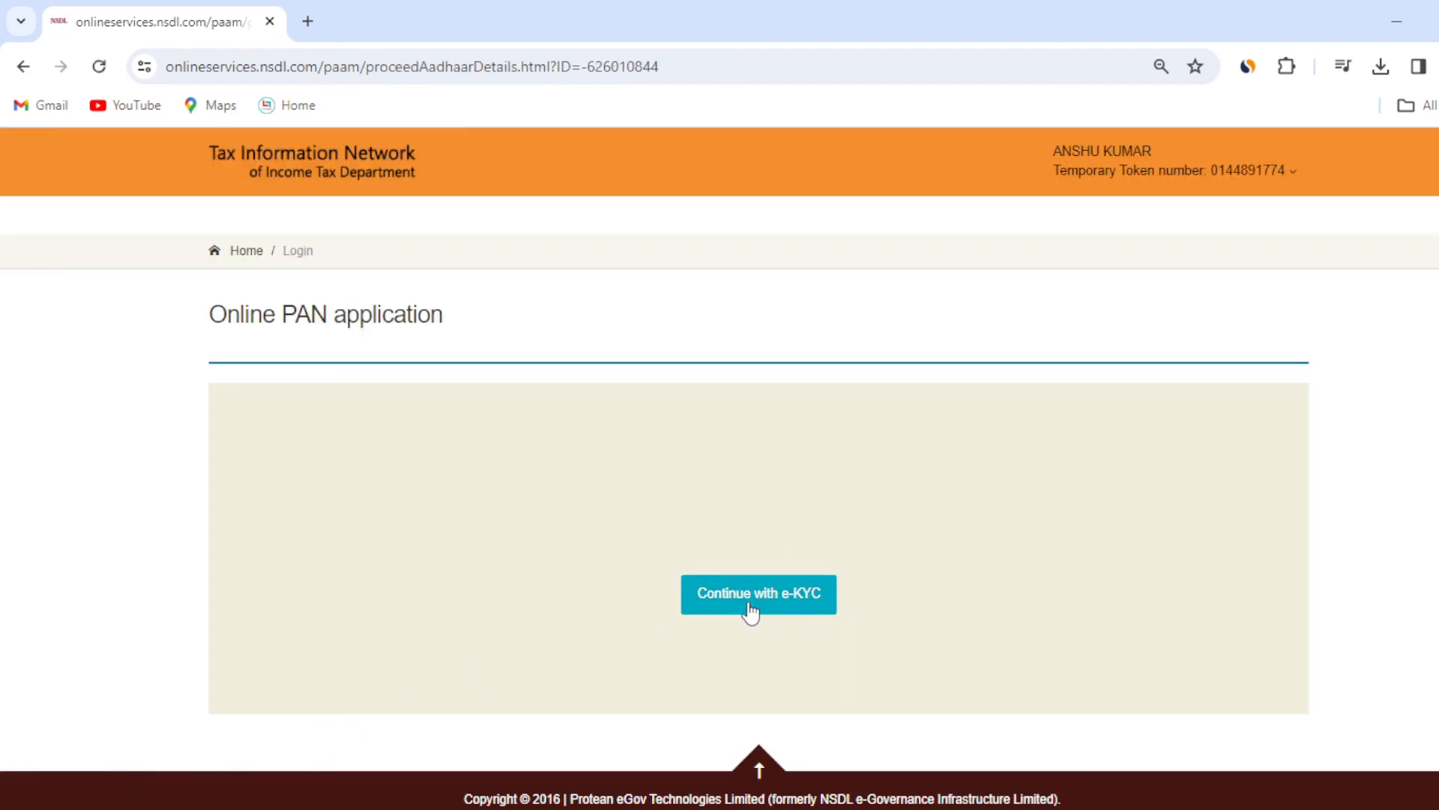
pyautogui.click(750, 611)
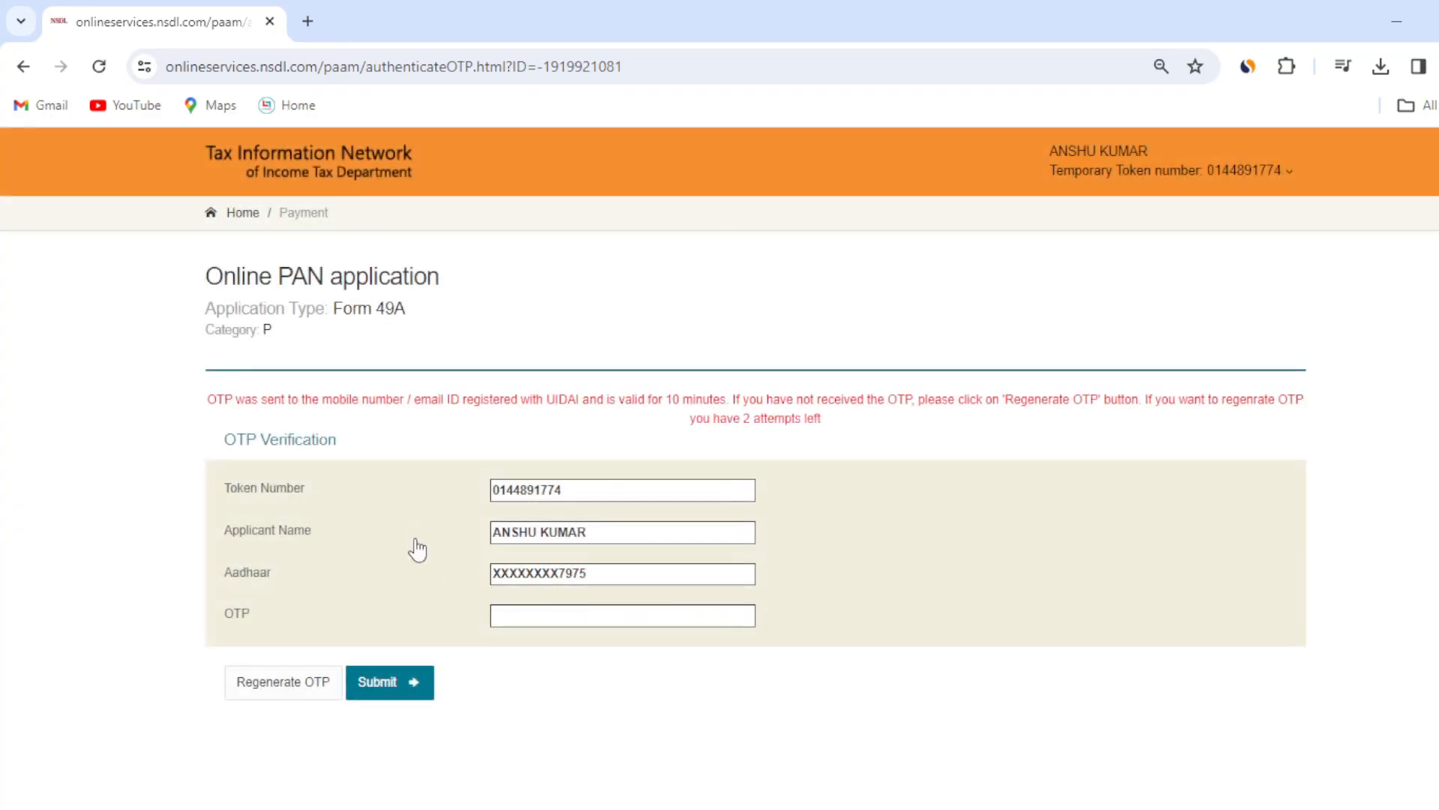
# Step: Enter the Aadhaar OTP verification code and submit it
pyautogui.click(560, 618)
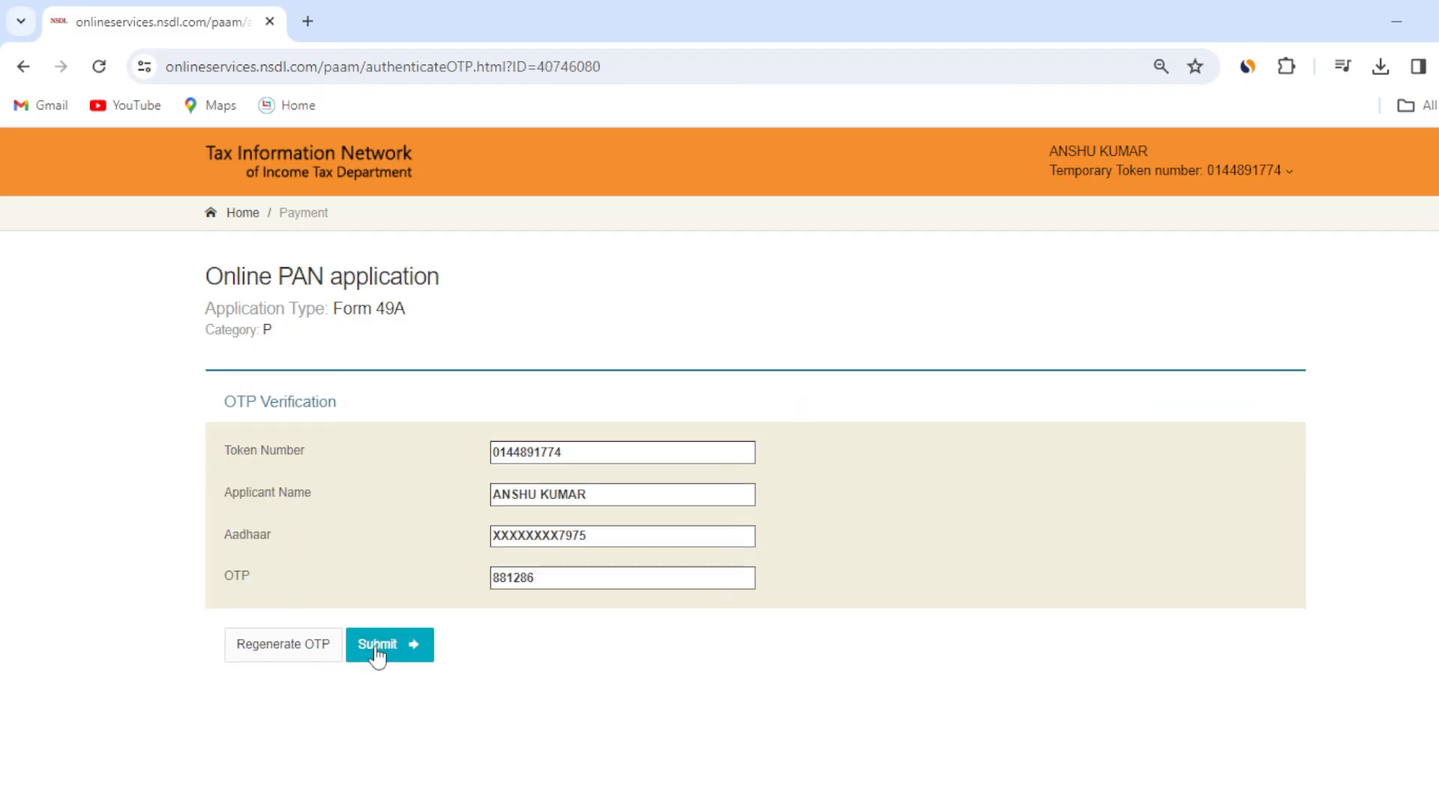
pyautogui.click(377, 651)
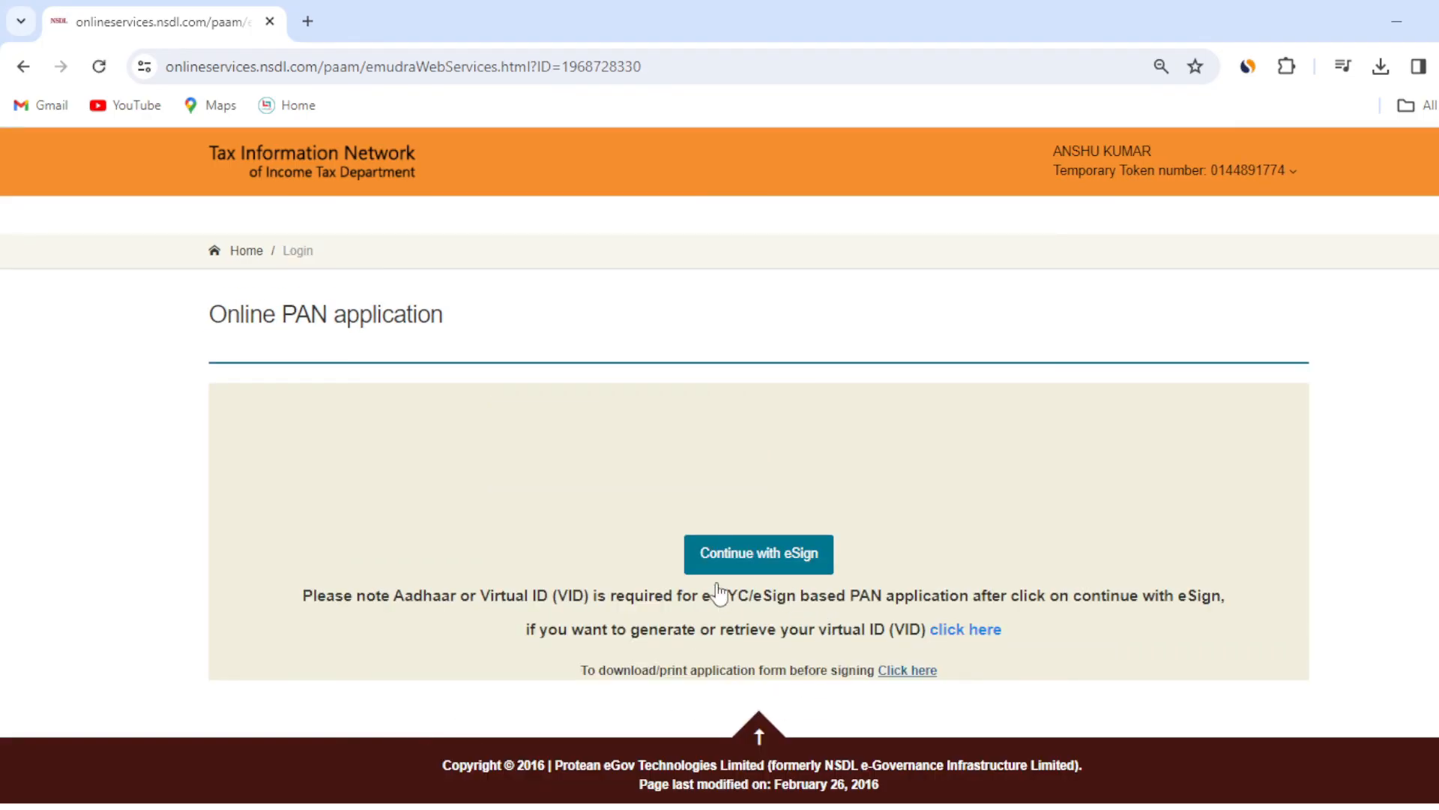
# Step: Continue with eSign, authorize Protean, request an OTP for the Aadhaar/VID, and decline saving the password
pyautogui.click(744, 568)
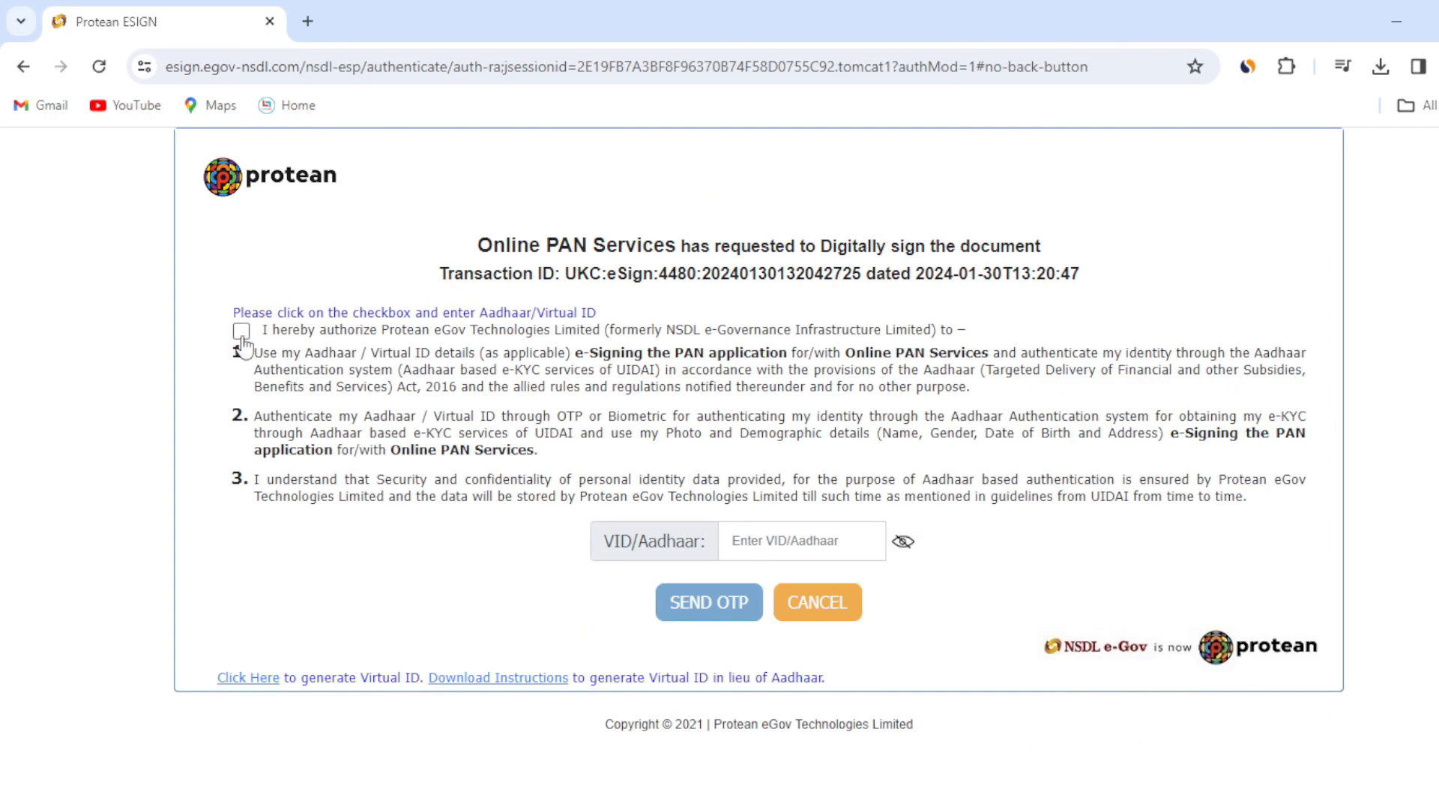
pyautogui.click(242, 332)
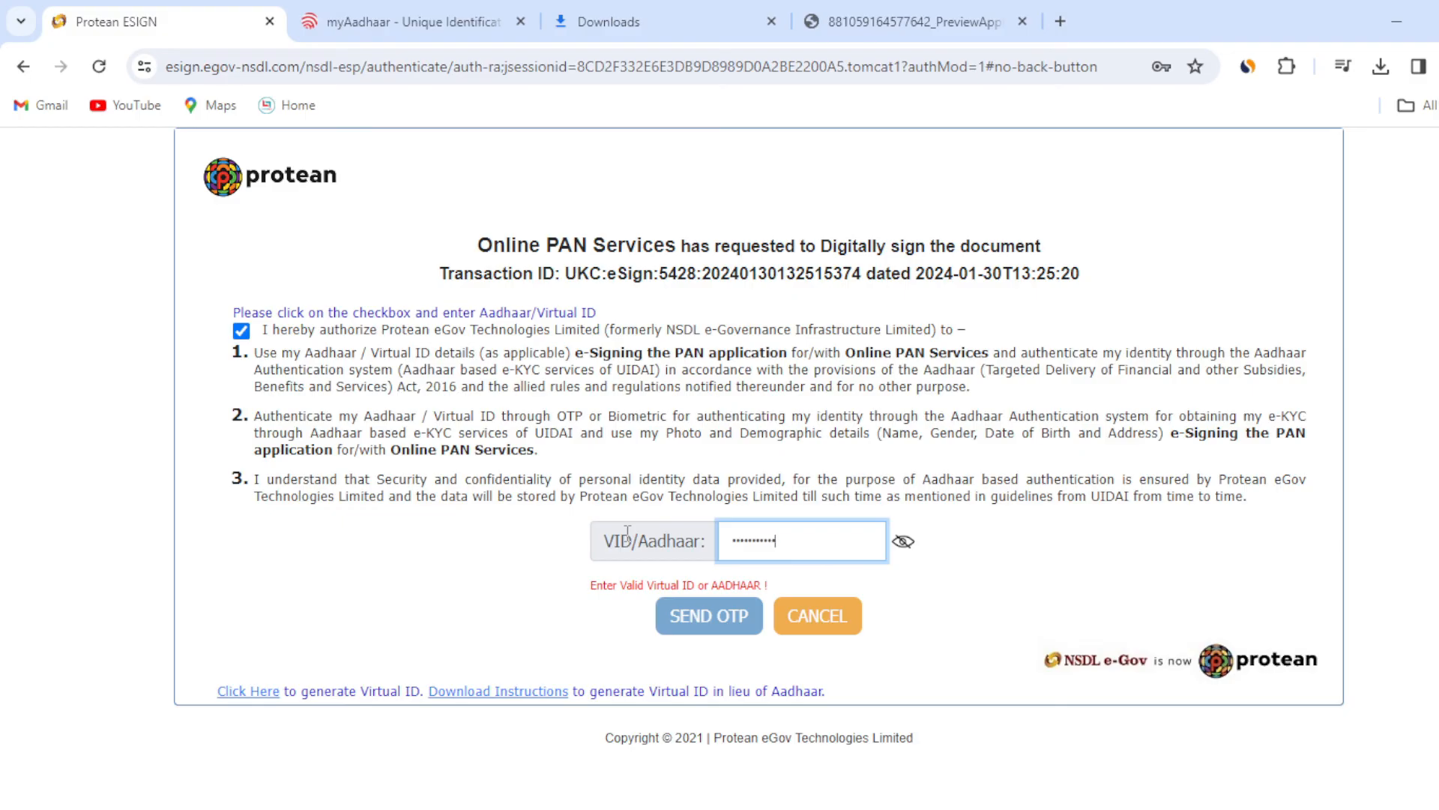
pyautogui.click(713, 601)
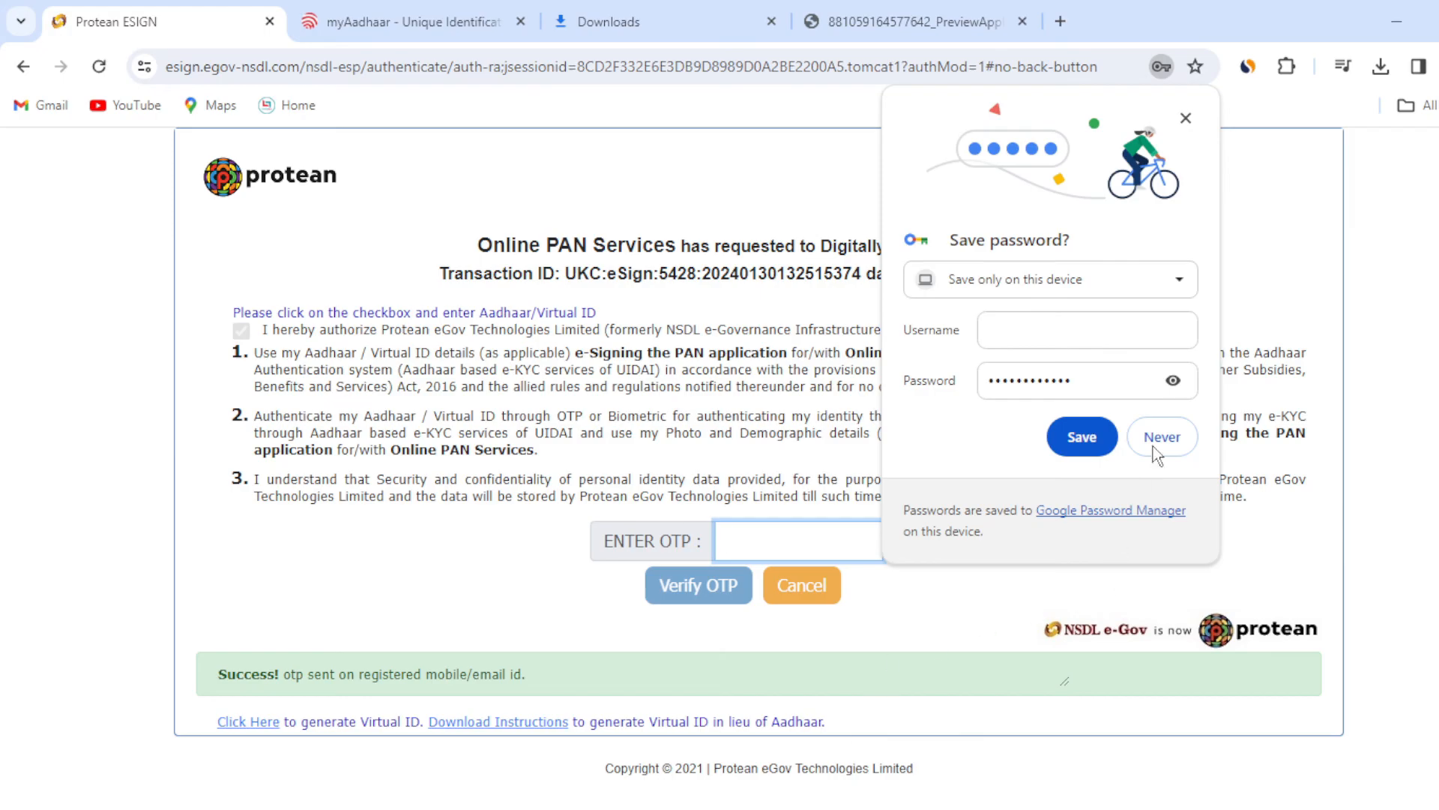
pyautogui.click(1161, 439)
# Step: Paste the eSign OTP verification code and verify it
pyautogui.click(811, 547)
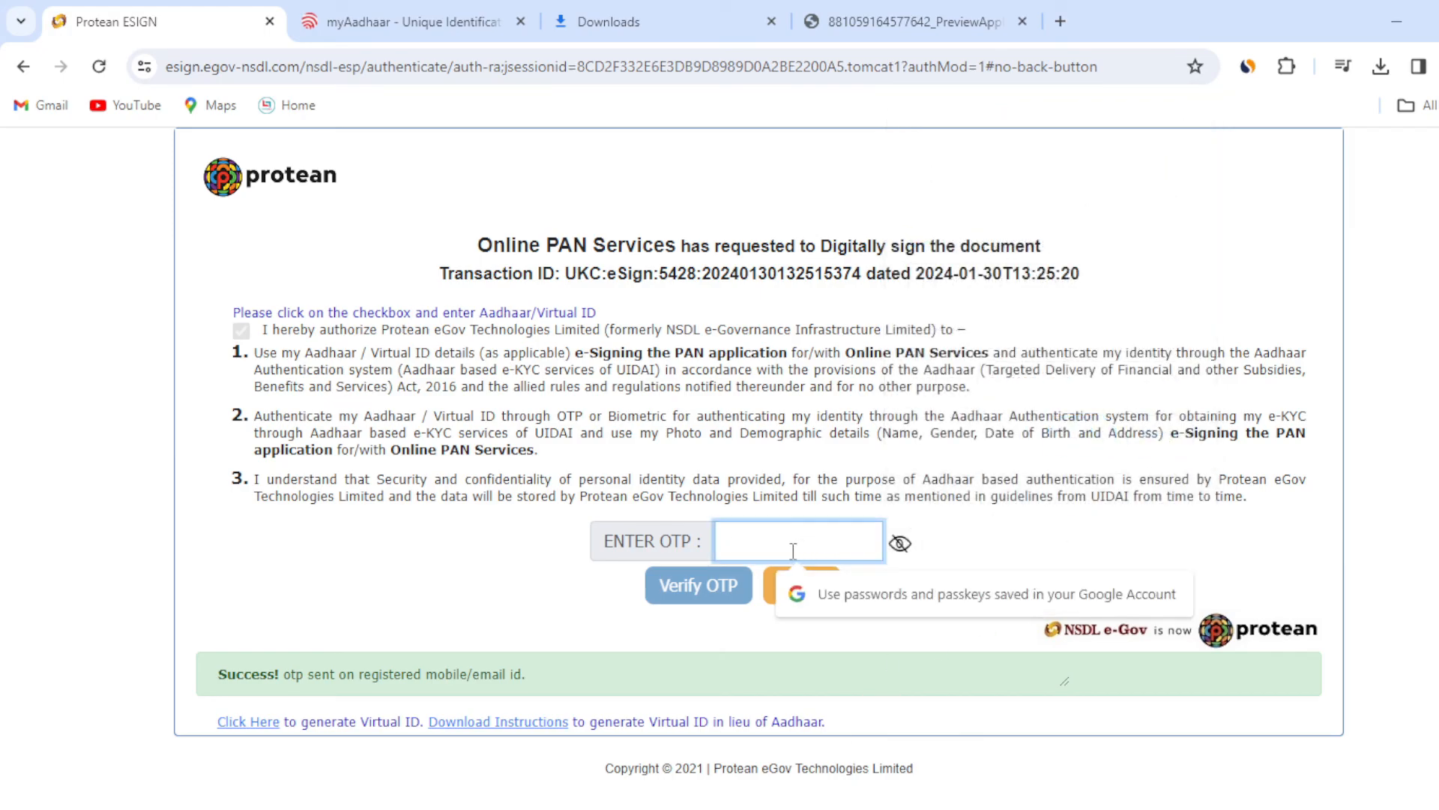
pyautogui.hotkey('ctrl', 'v')
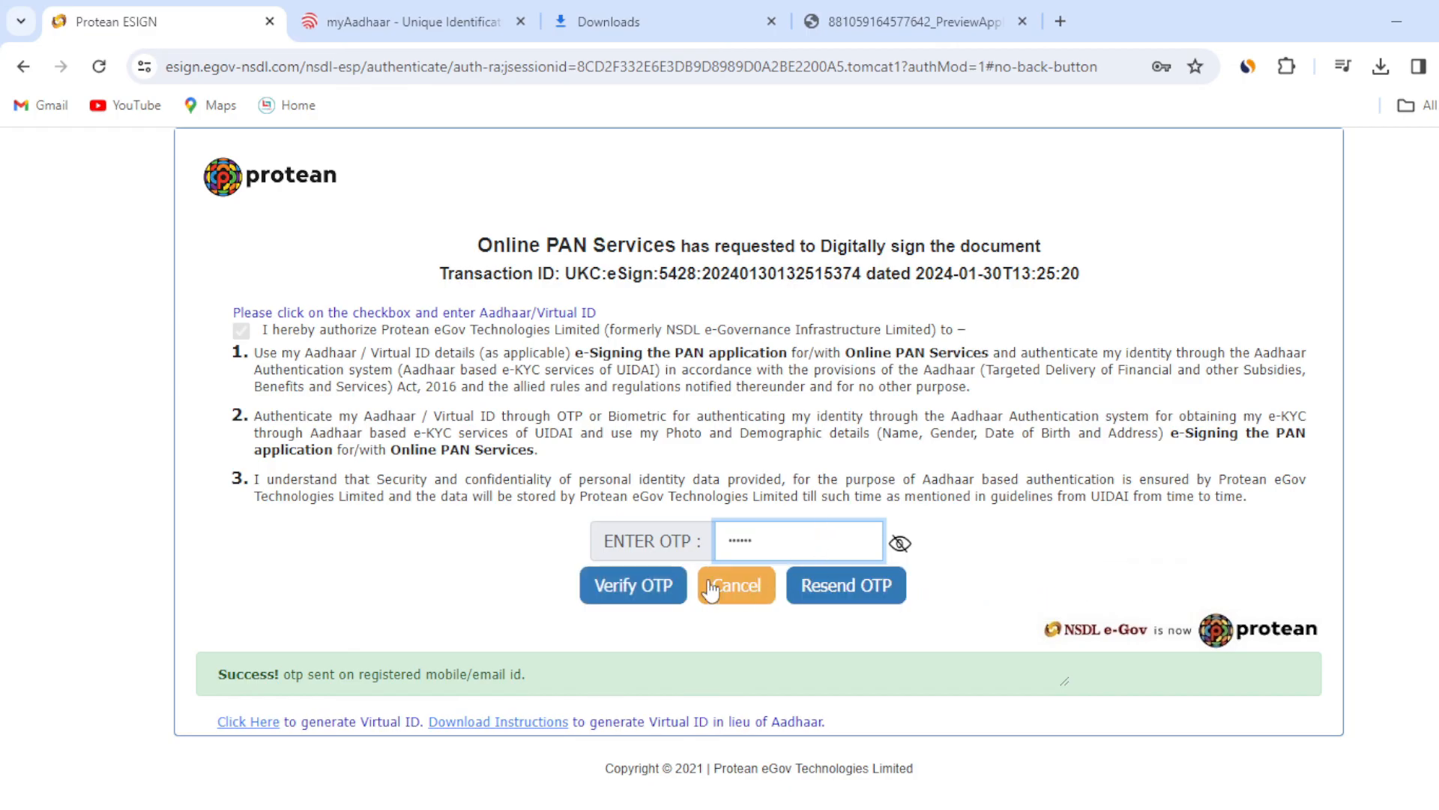
pyautogui.click(640, 589)
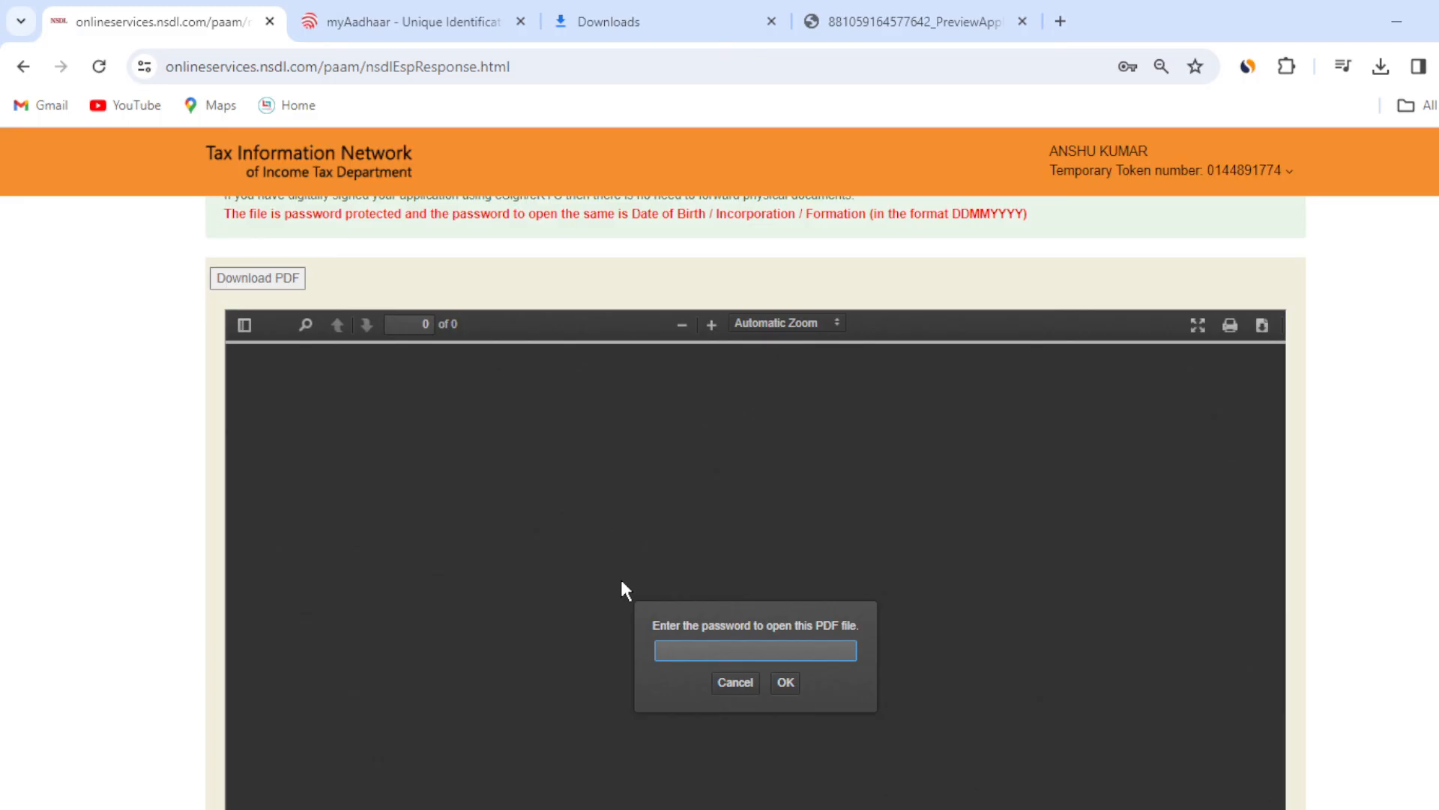
# Step: Open the acknowledgement PDF with its password and download it
pyautogui.scroll(2, 570, 525)
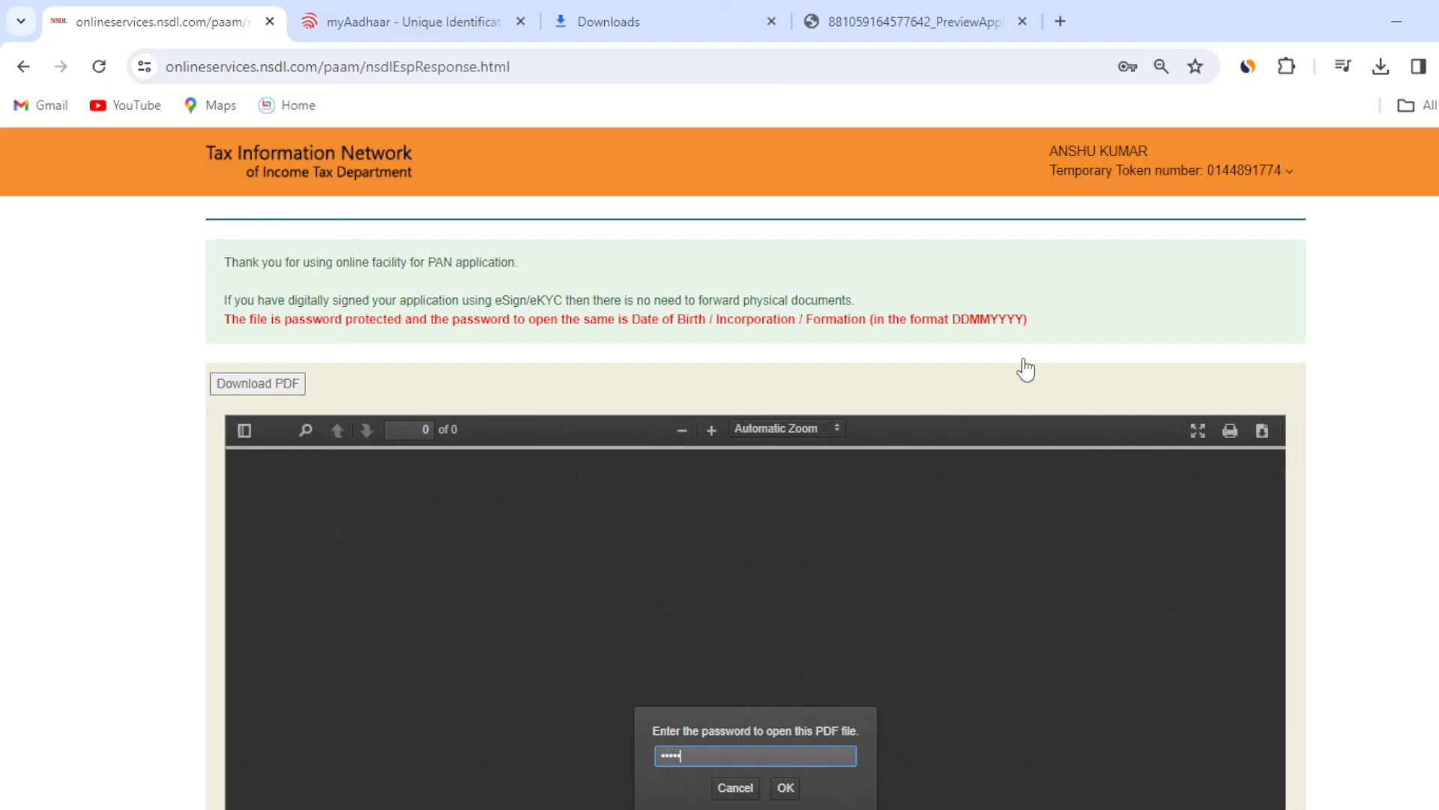
pyautogui.click(787, 788)
pyautogui.click(253, 493)
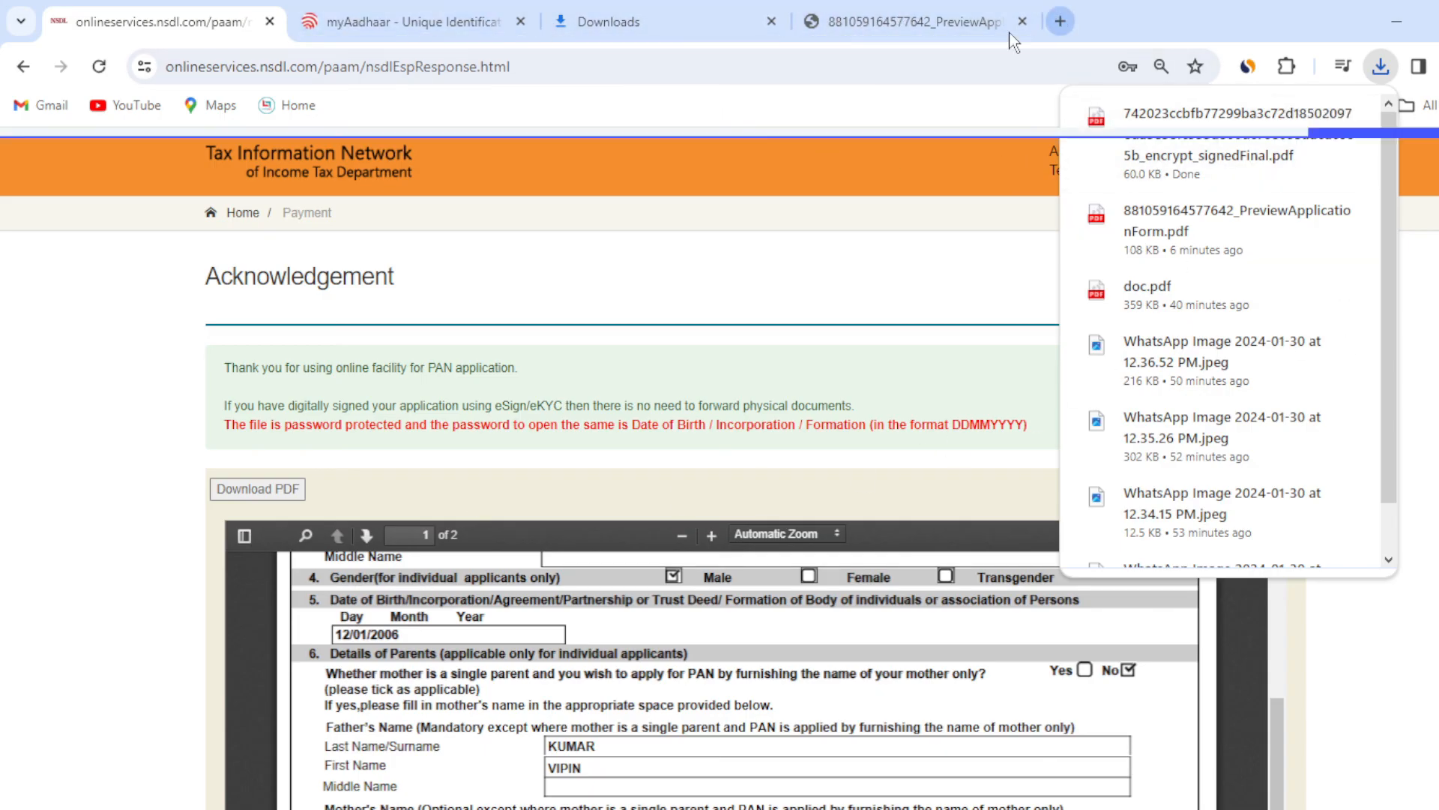
# Step: Scroll through the acknowledgement form to review the filled application details
pyautogui.scroll(-1, 623, 594)
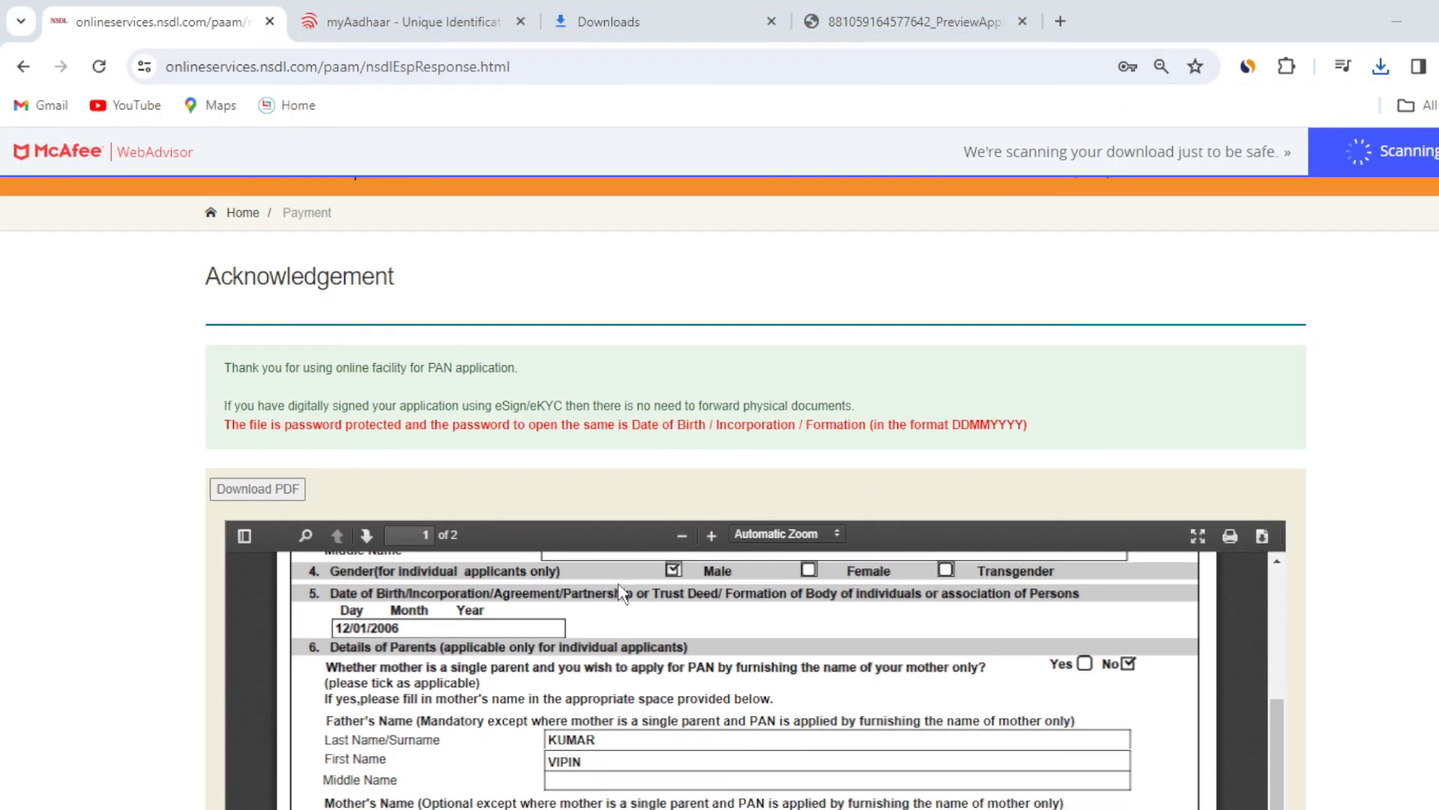
pyautogui.scroll(-5, 623, 594)
pyautogui.scroll(-4, 774, 375)
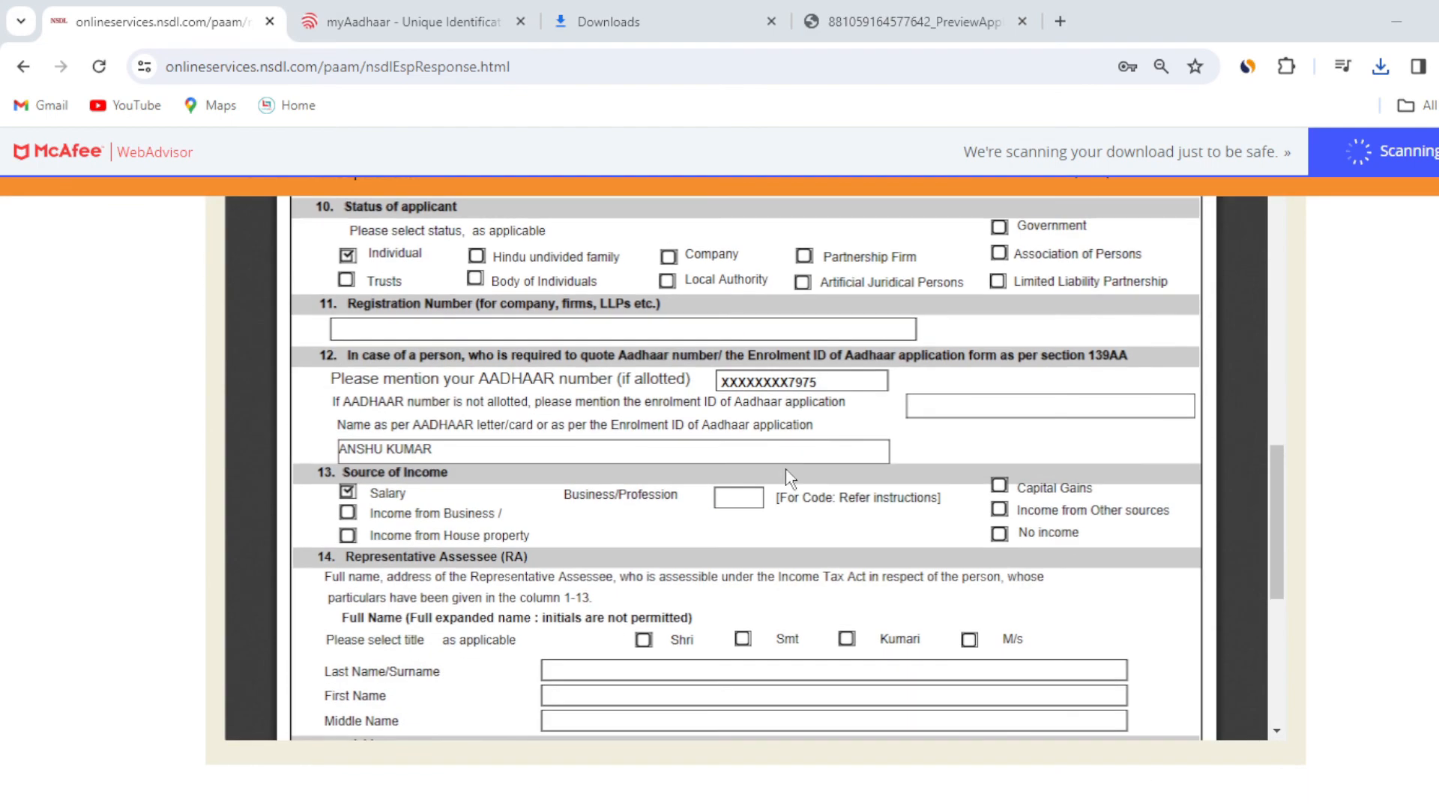
pyautogui.scroll(-8, 789, 476)
pyautogui.scroll(10, 789, 547)
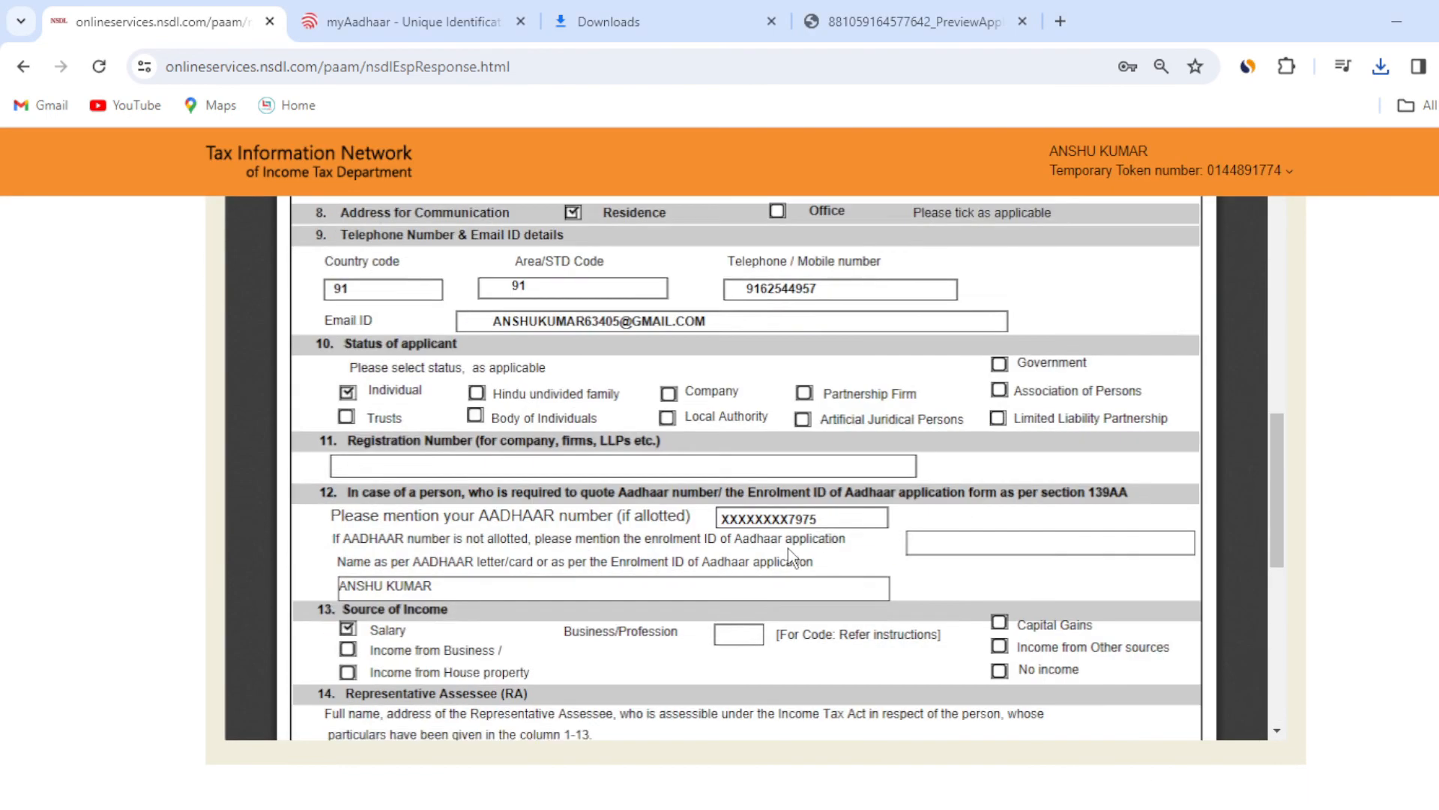
pyautogui.scroll(10, 788, 547)
pyautogui.scroll(3, 674, 480)
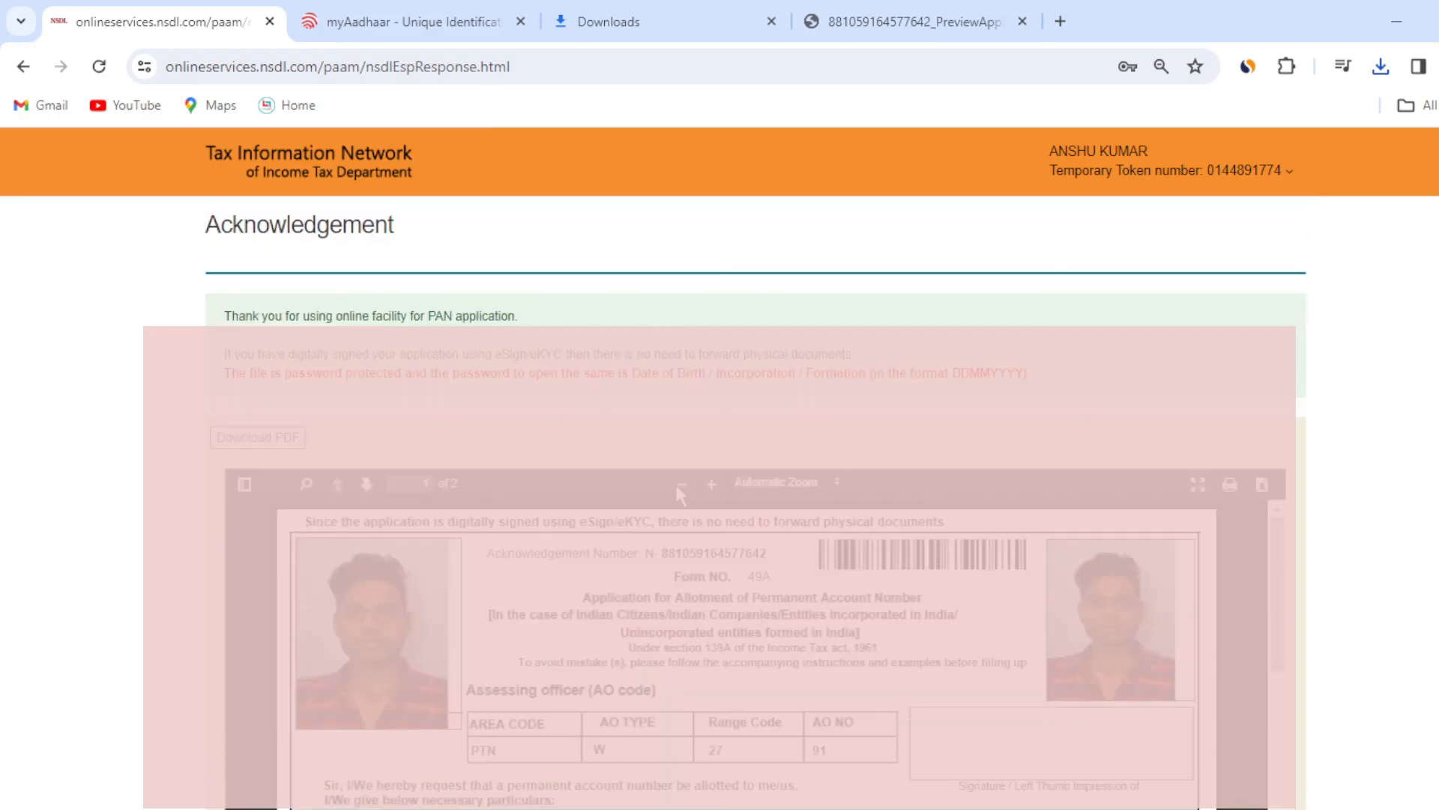
pyautogui.scroll(2, 678, 495)
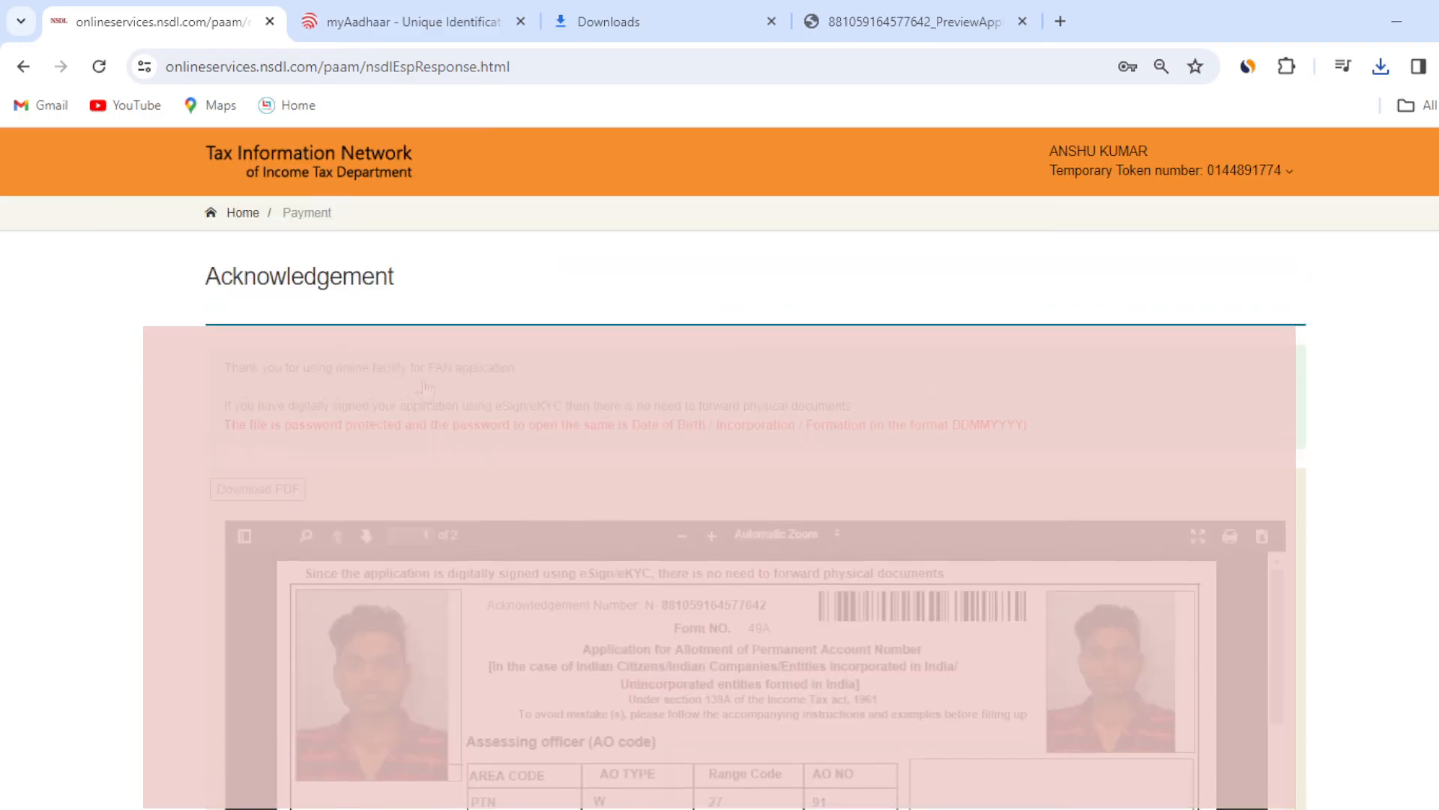